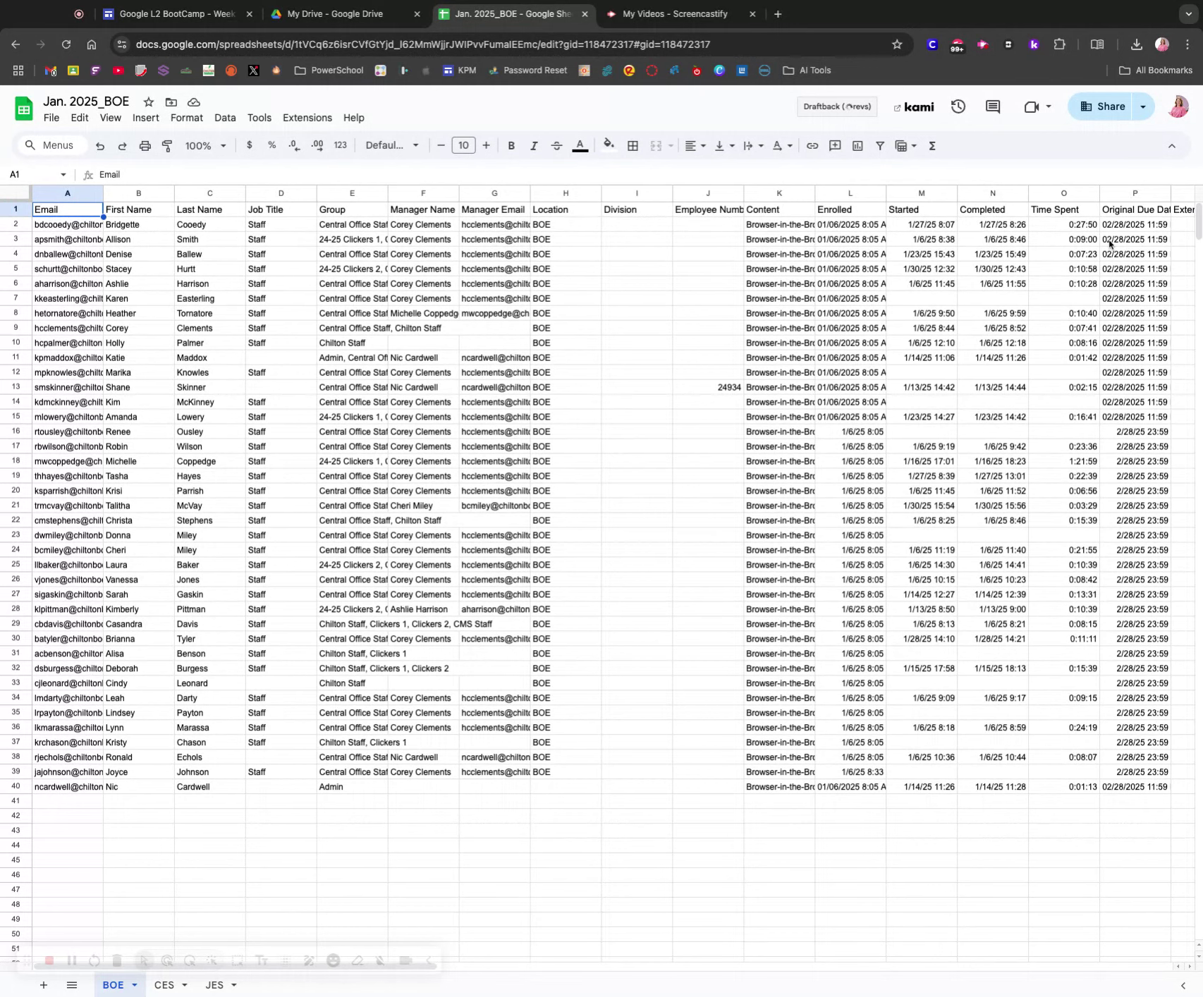
Look over the column headings and the unsorted staff records on the BOE sheet
{"action": "scroll", "coordinate": [1109, 244], "scroll_direction": "right", "scroll_amount": 5}
{"action": "scroll", "coordinate": [1110, 243], "scroll_direction": "right", "scroll_amount": 5}
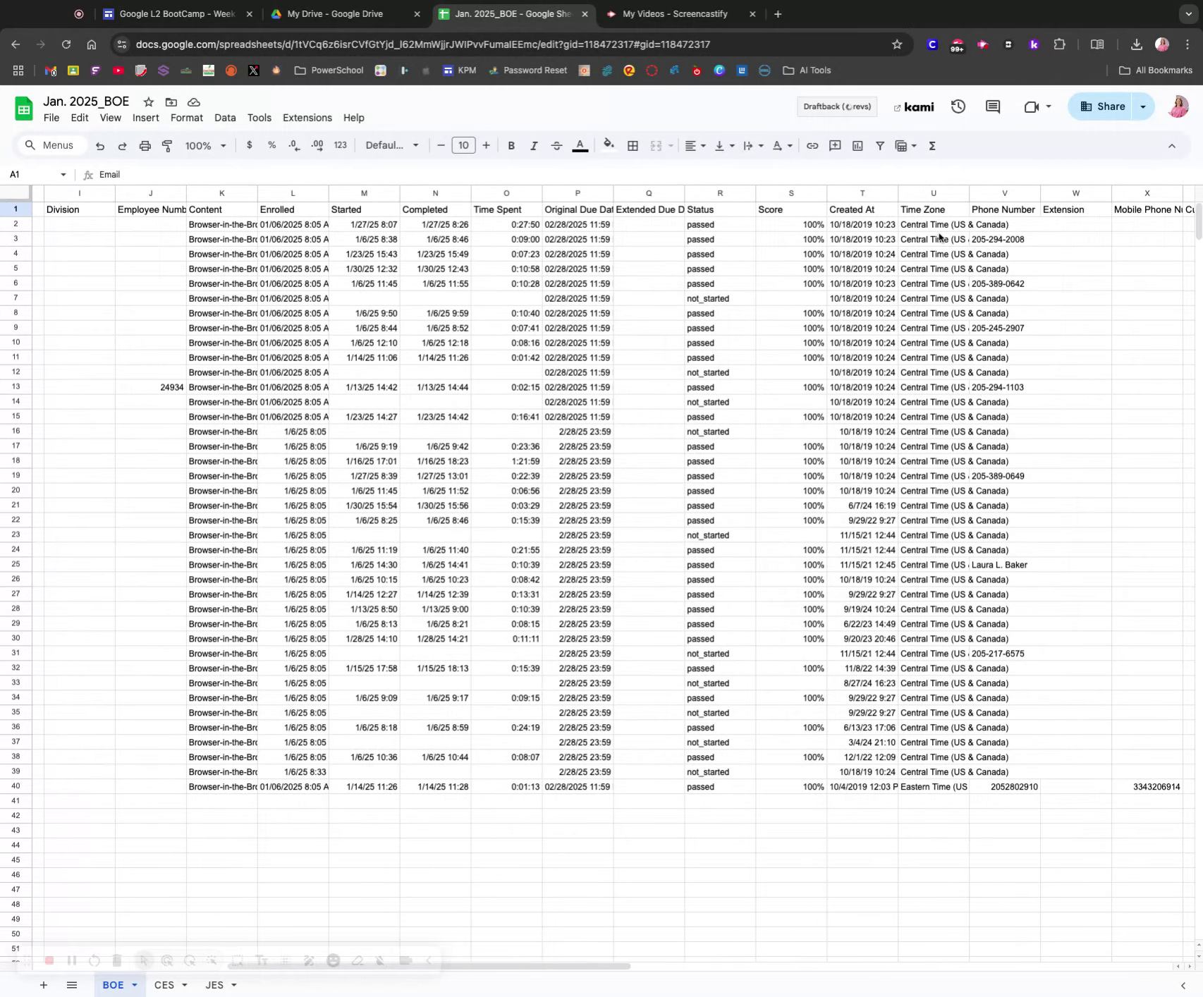
{"action": "scroll", "coordinate": [939, 237], "scroll_direction": "left", "scroll_amount": 10}
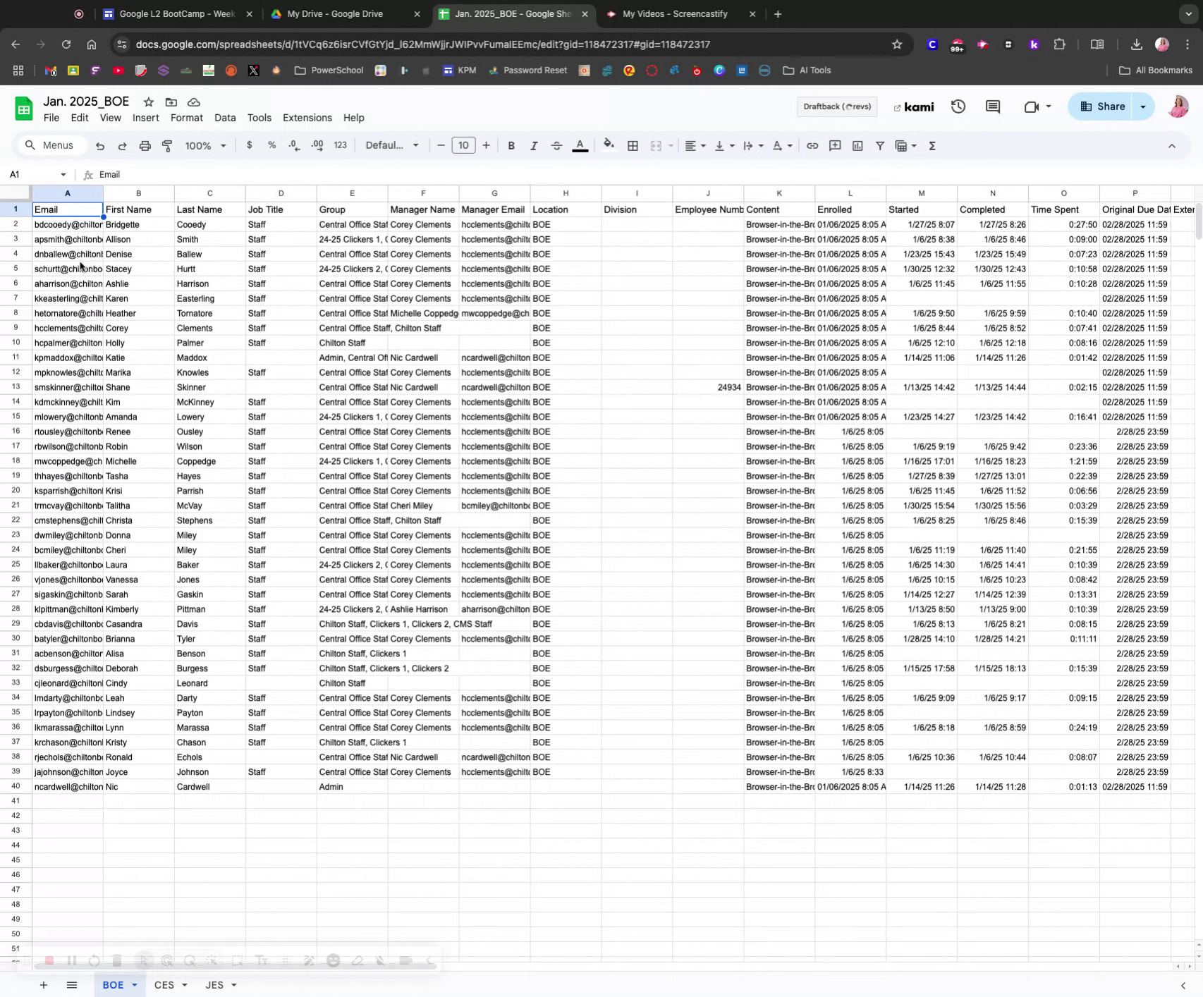
{"action": "key", "text": "ctrl+a"}
{"action": "key", "text": "ctrl+c"}
{"action": "left_click", "coordinate": [139, 284]}
{"action": "left_click", "coordinate": [204, 240]}
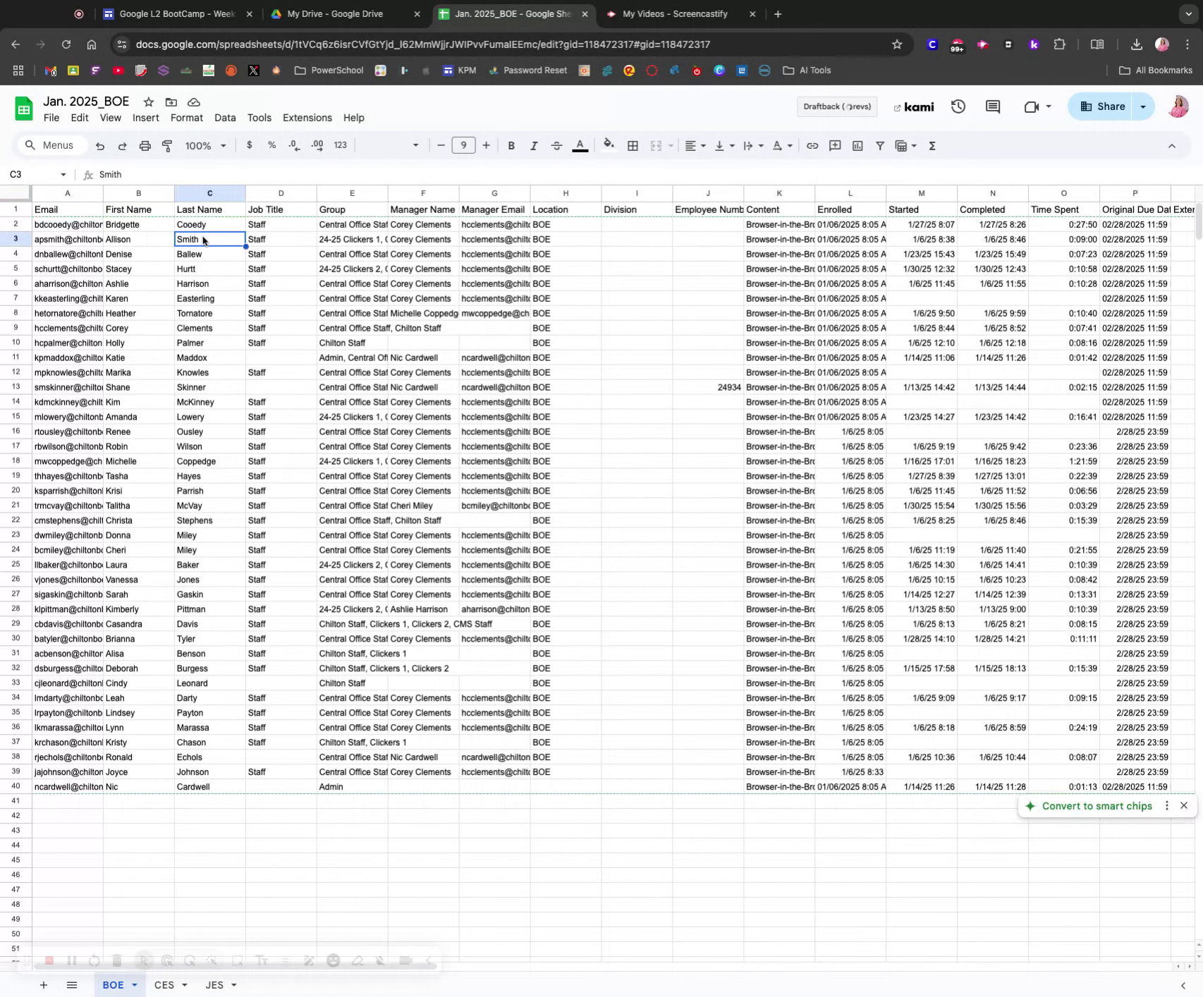
{"action": "left_click", "coordinate": [131, 389]}
{"action": "left_click", "coordinate": [200, 344]}
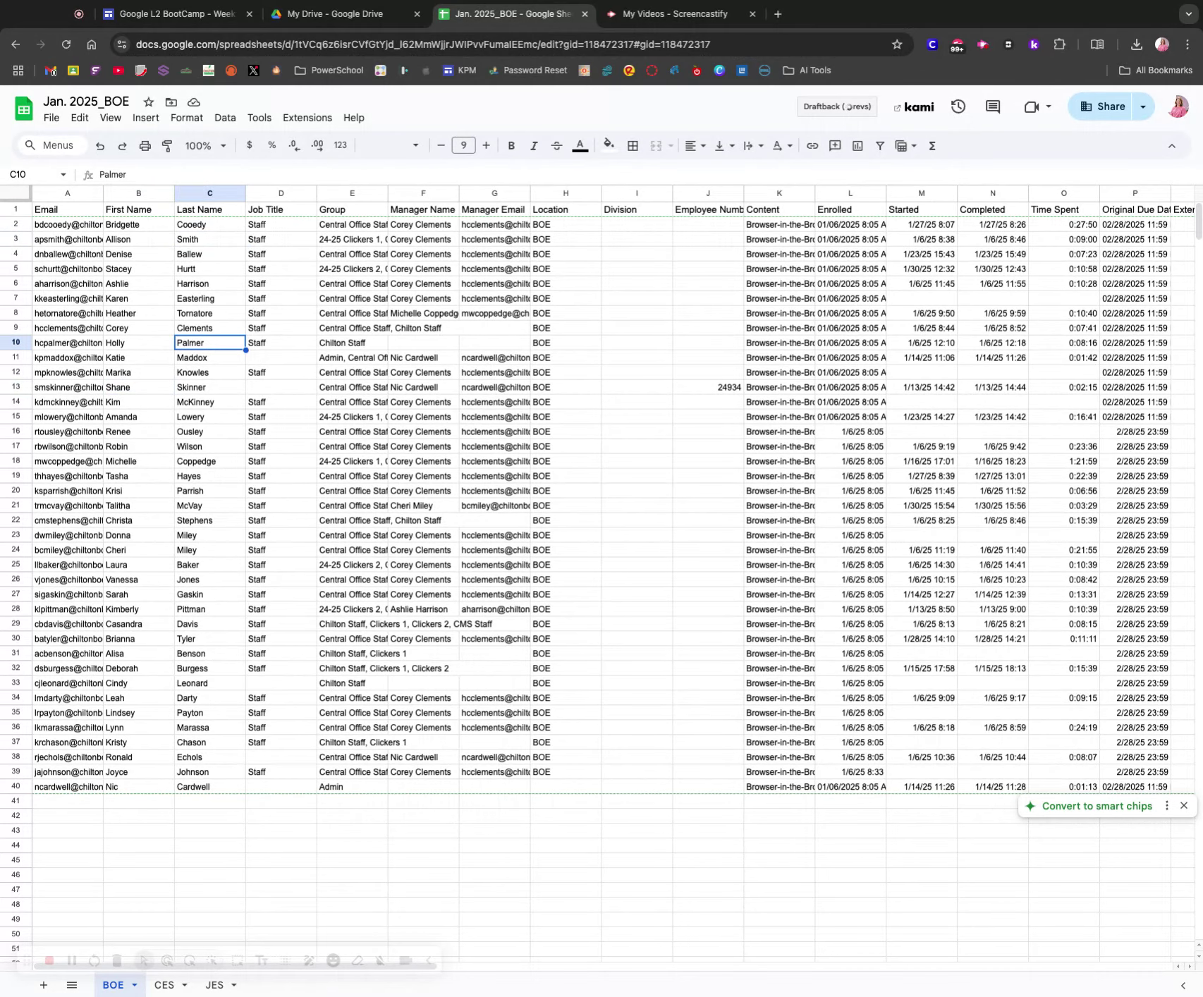
{"action": "left_click", "coordinate": [15, 357]}
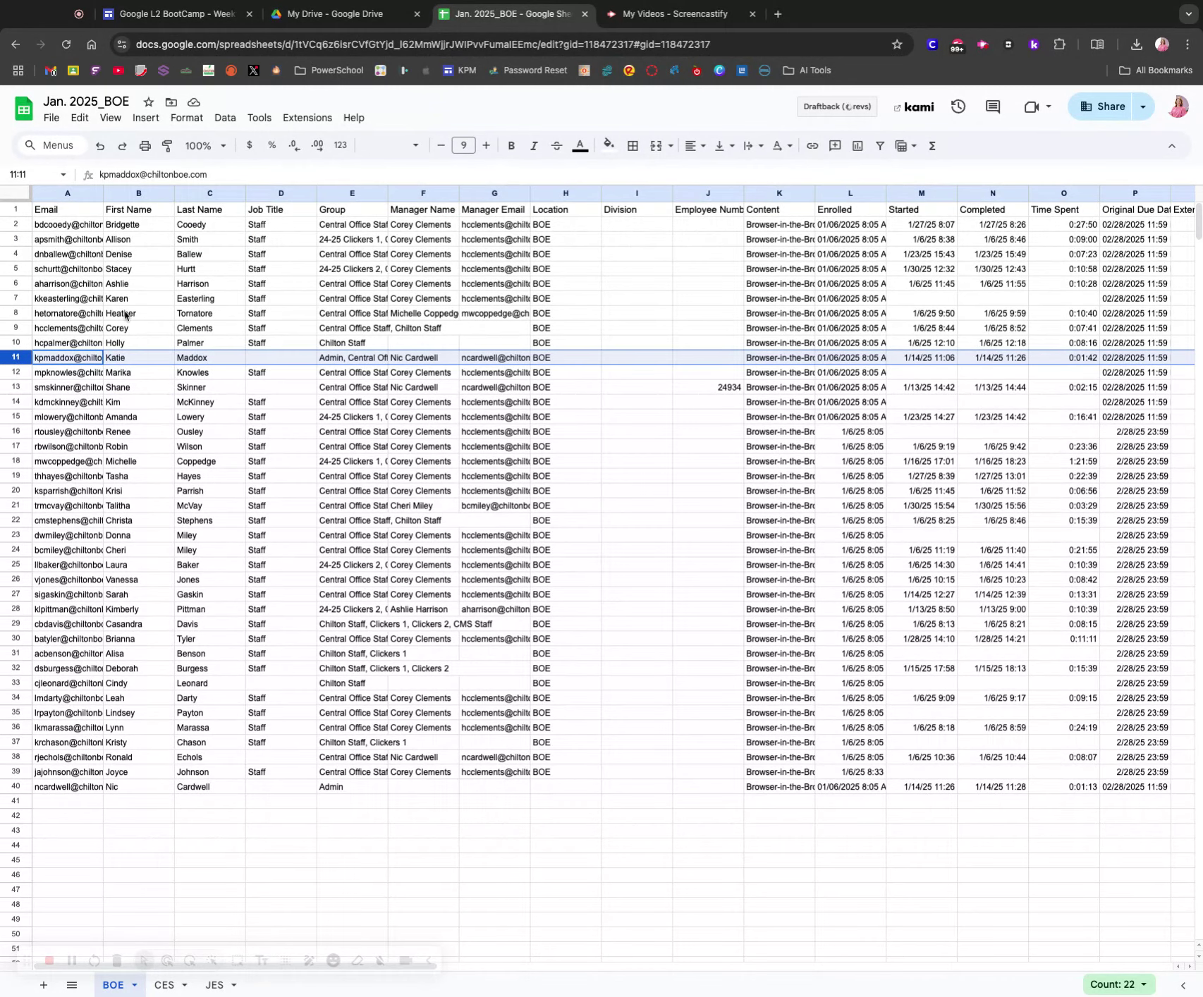
{"action": "left_click", "coordinate": [17, 213]}
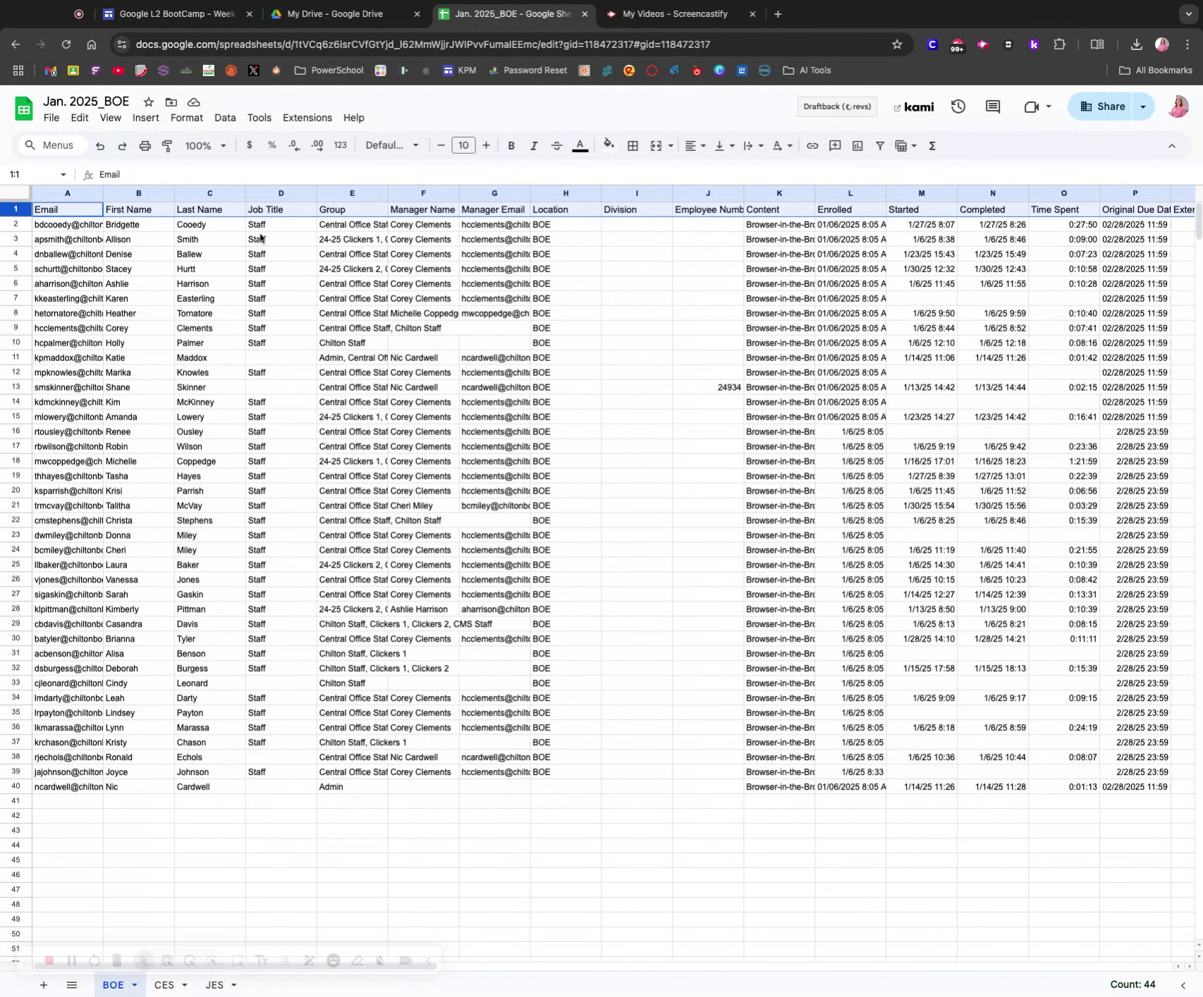
{"action": "left_click", "coordinate": [281, 193]}
{"action": "left_click", "coordinate": [147, 272]}
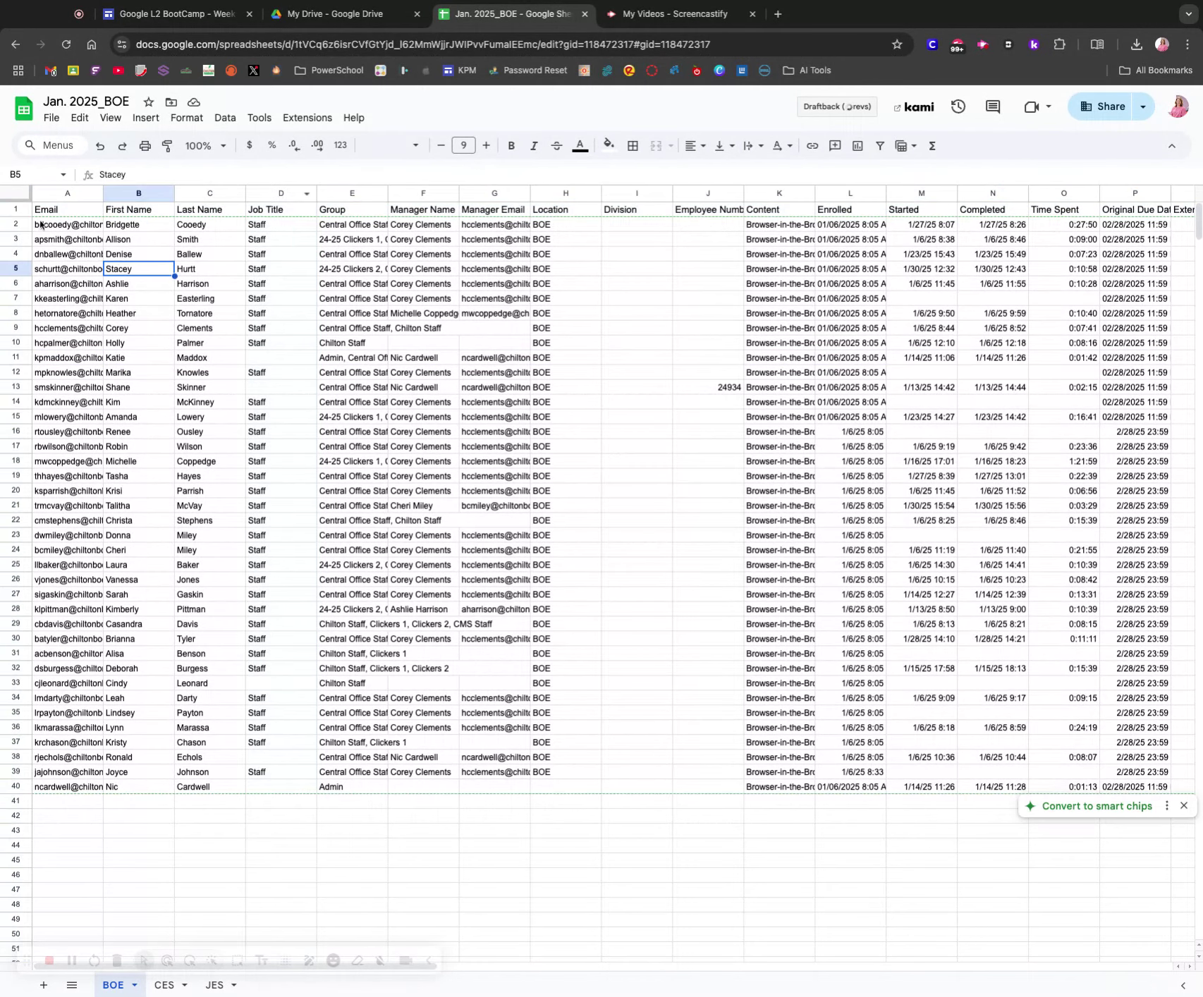
Create a filter on the header row of the BOE sheet
{"action": "left_click", "coordinate": [17, 213]}
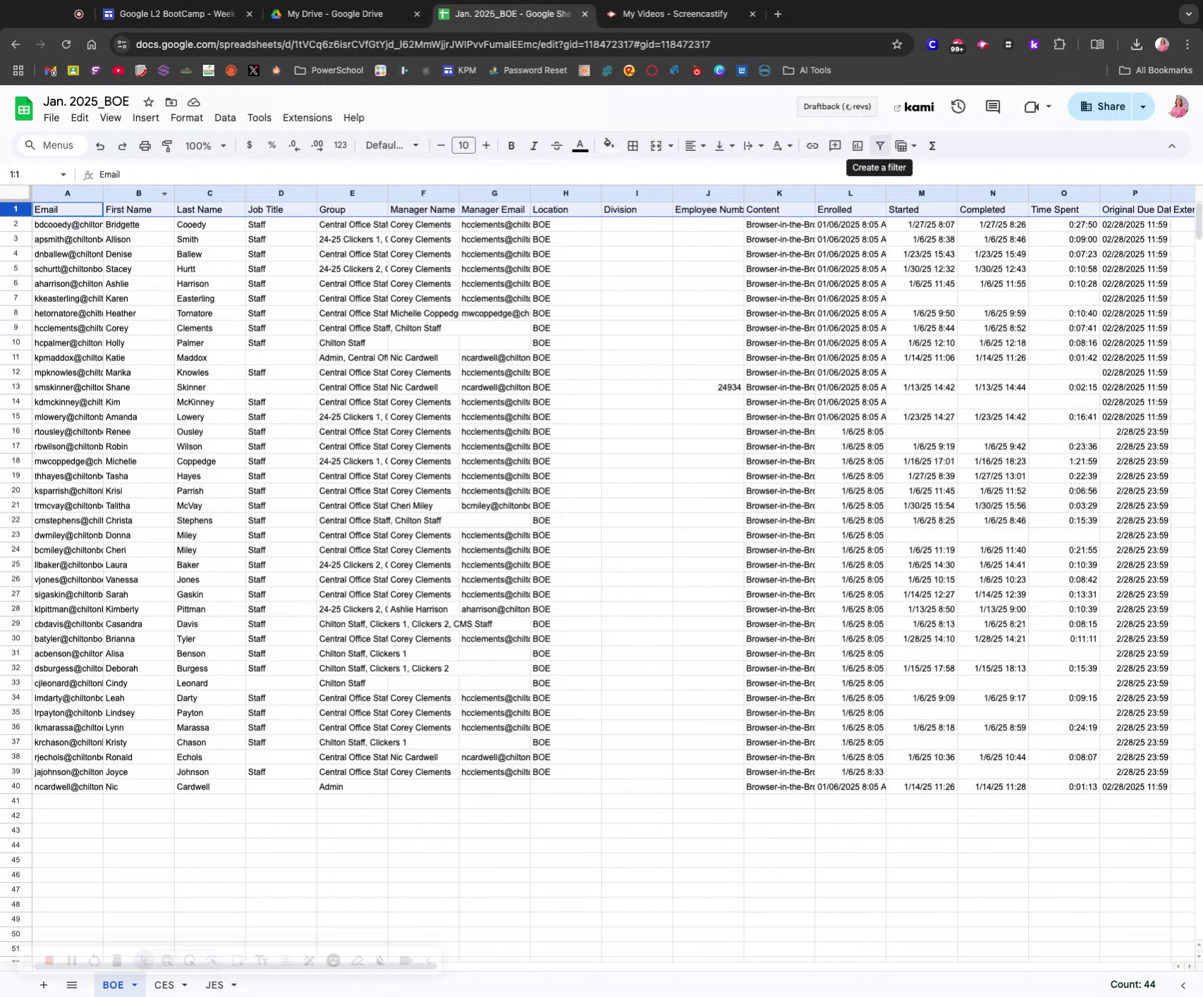
{"action": "left_click", "coordinate": [881, 145]}
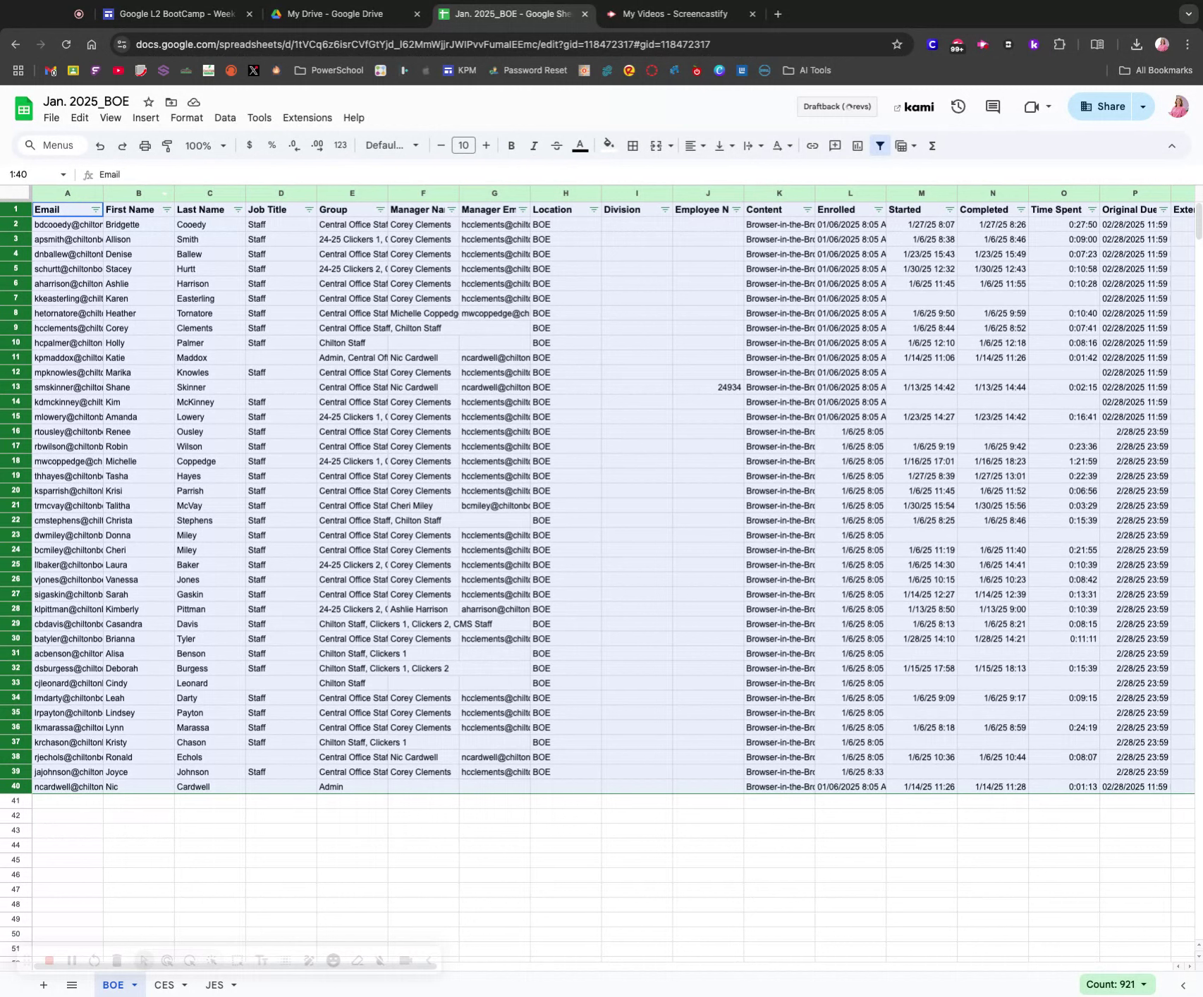
{"action": "left_click", "coordinate": [596, 521]}
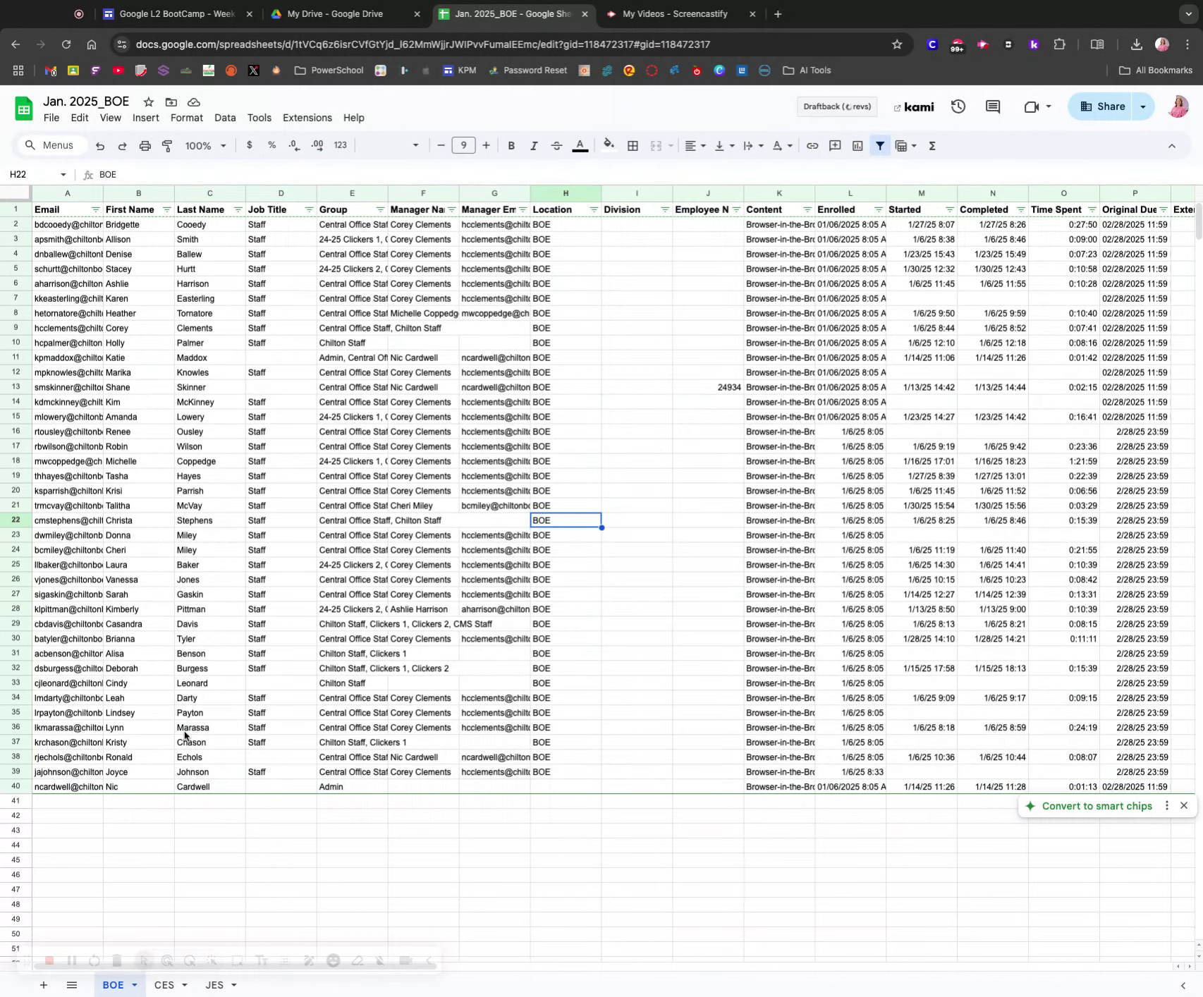
Remove the filter from the header row and create it again
{"action": "left_click", "coordinate": [28, 210]}
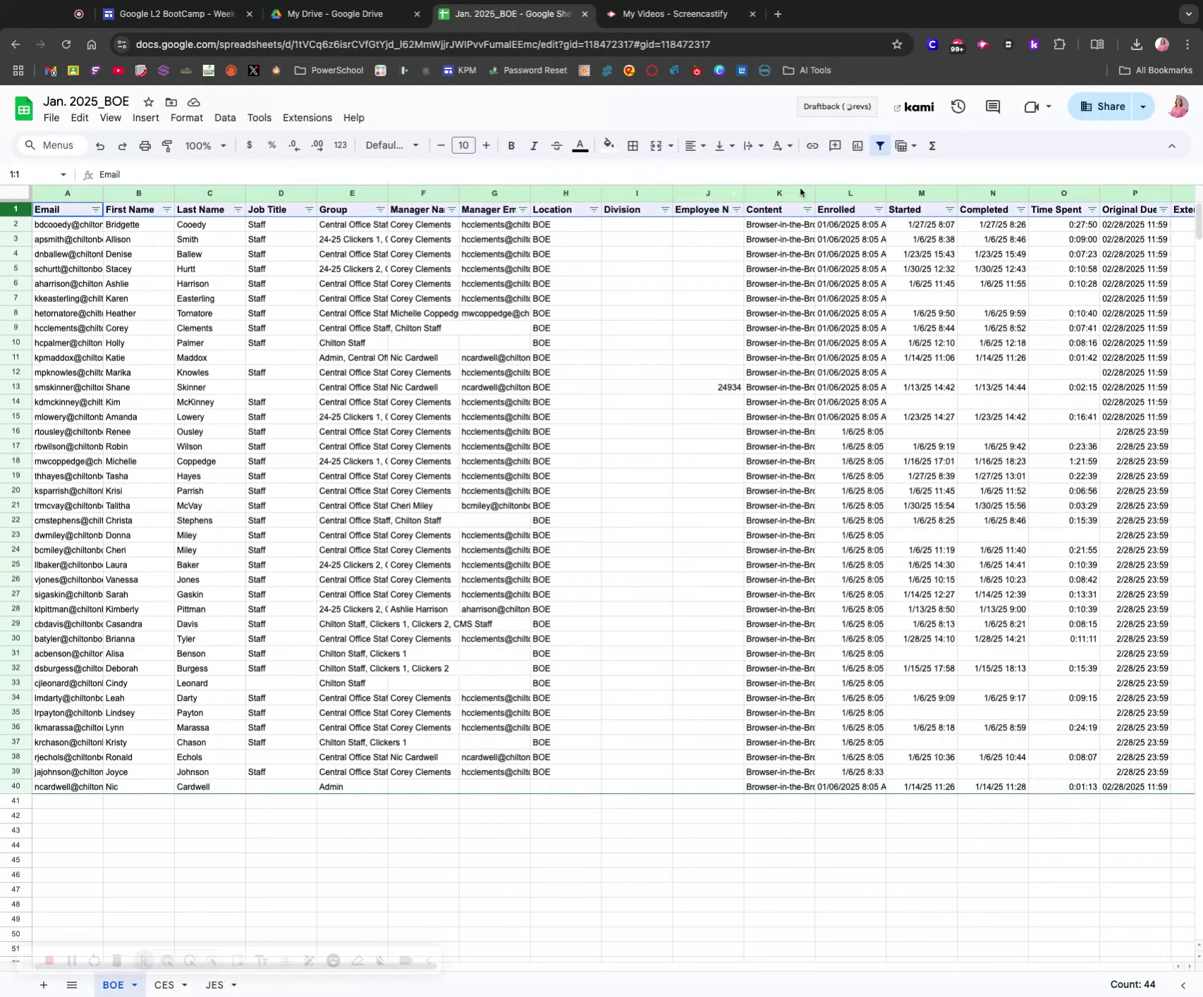
{"action": "left_click", "coordinate": [881, 146]}
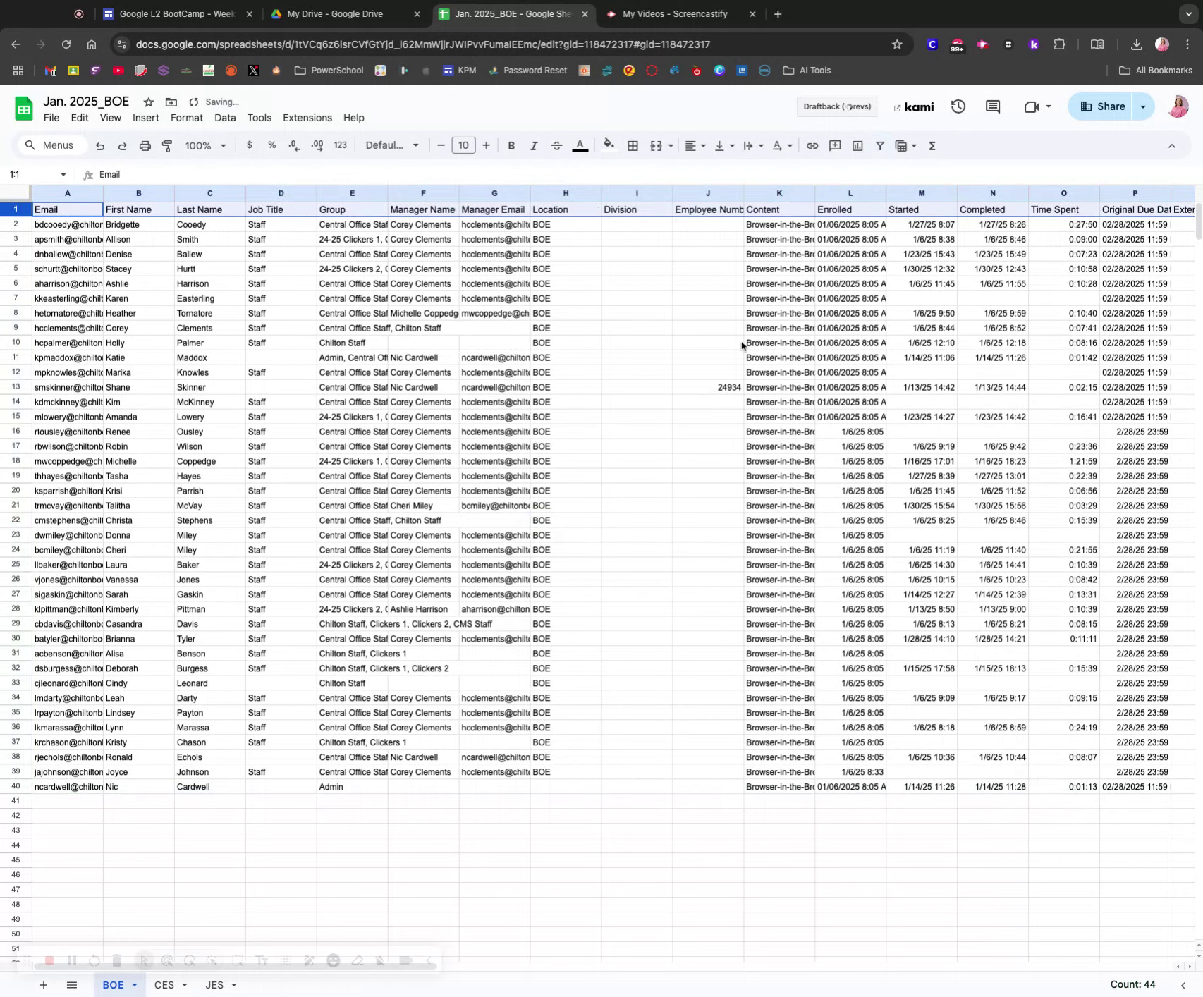
{"action": "left_click", "coordinate": [881, 145]}
{"action": "left_click", "coordinate": [715, 389]}
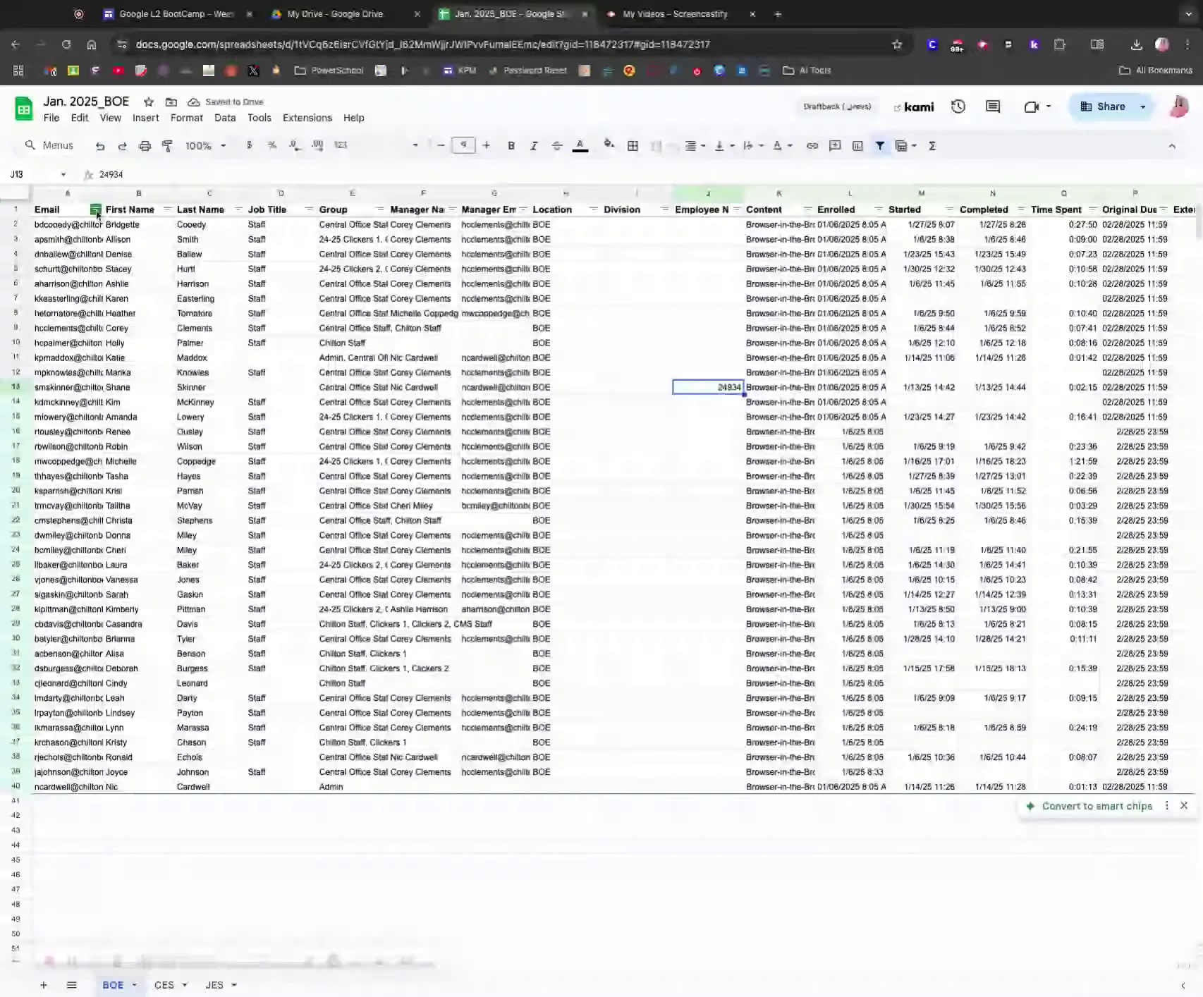
Sort the staff records by Last Name from A to Z using the column's filter
{"action": "left_click", "coordinate": [223, 147]}
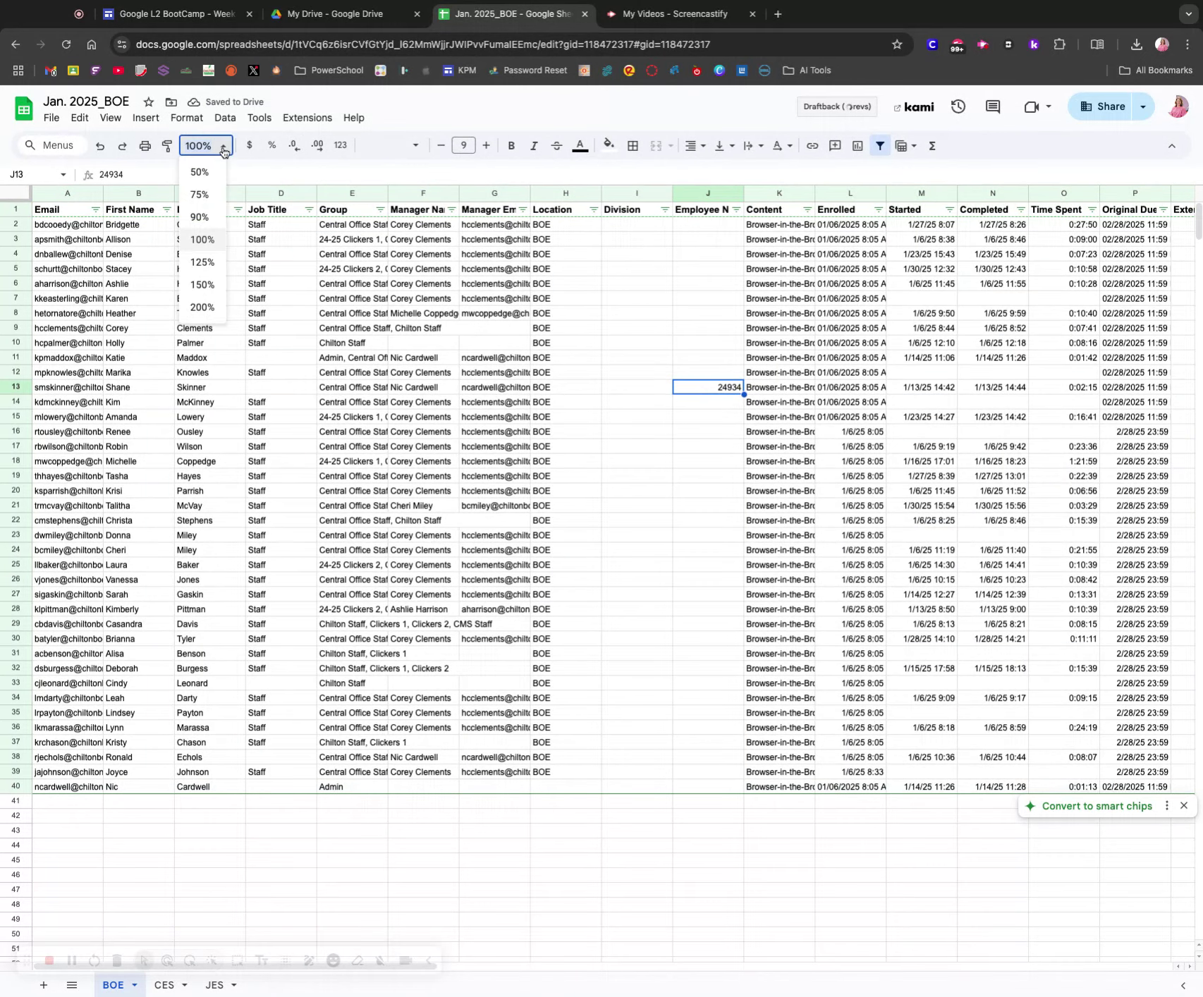
{"action": "left_click", "coordinate": [203, 284]}
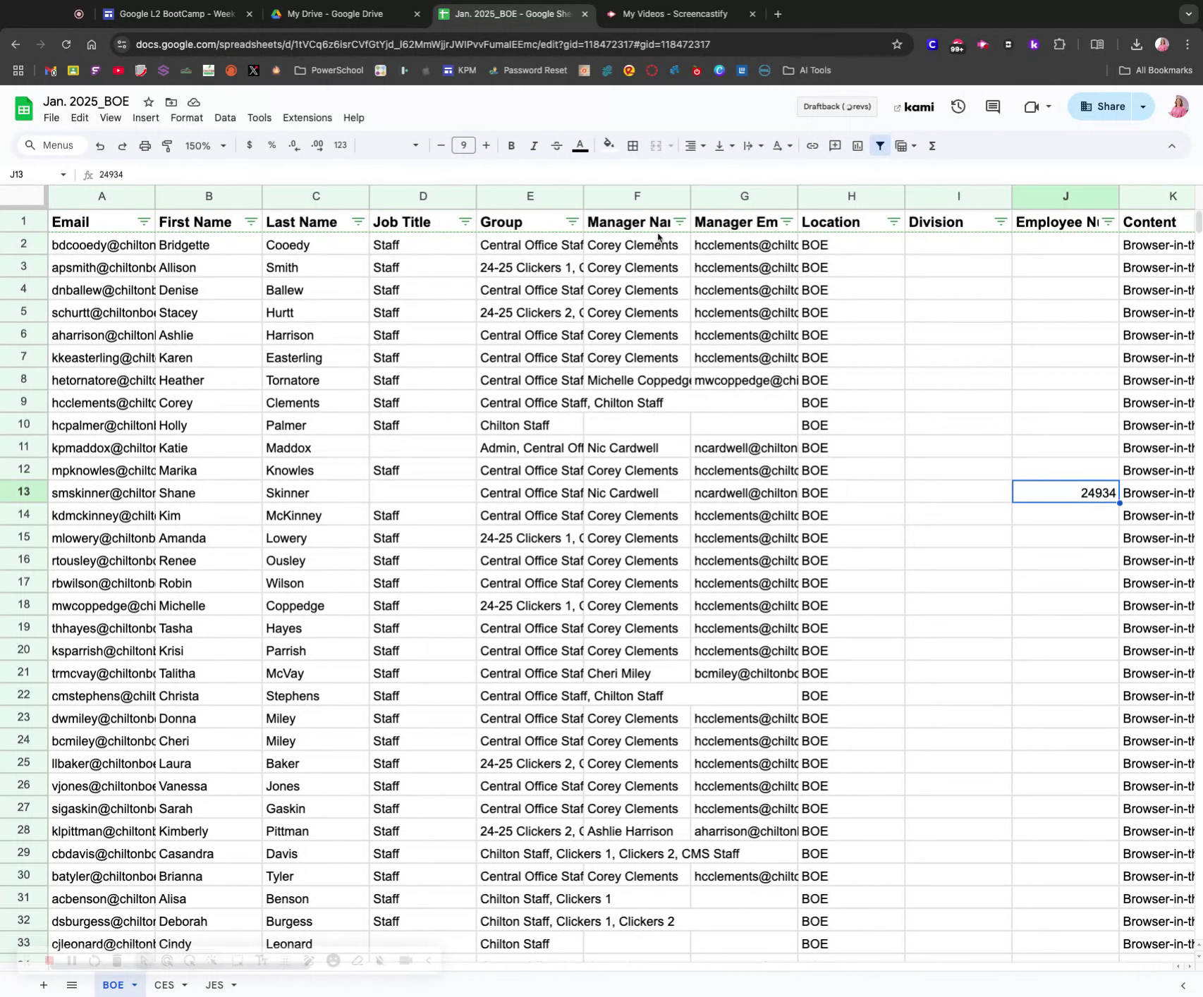
{"action": "left_click", "coordinate": [356, 224]}
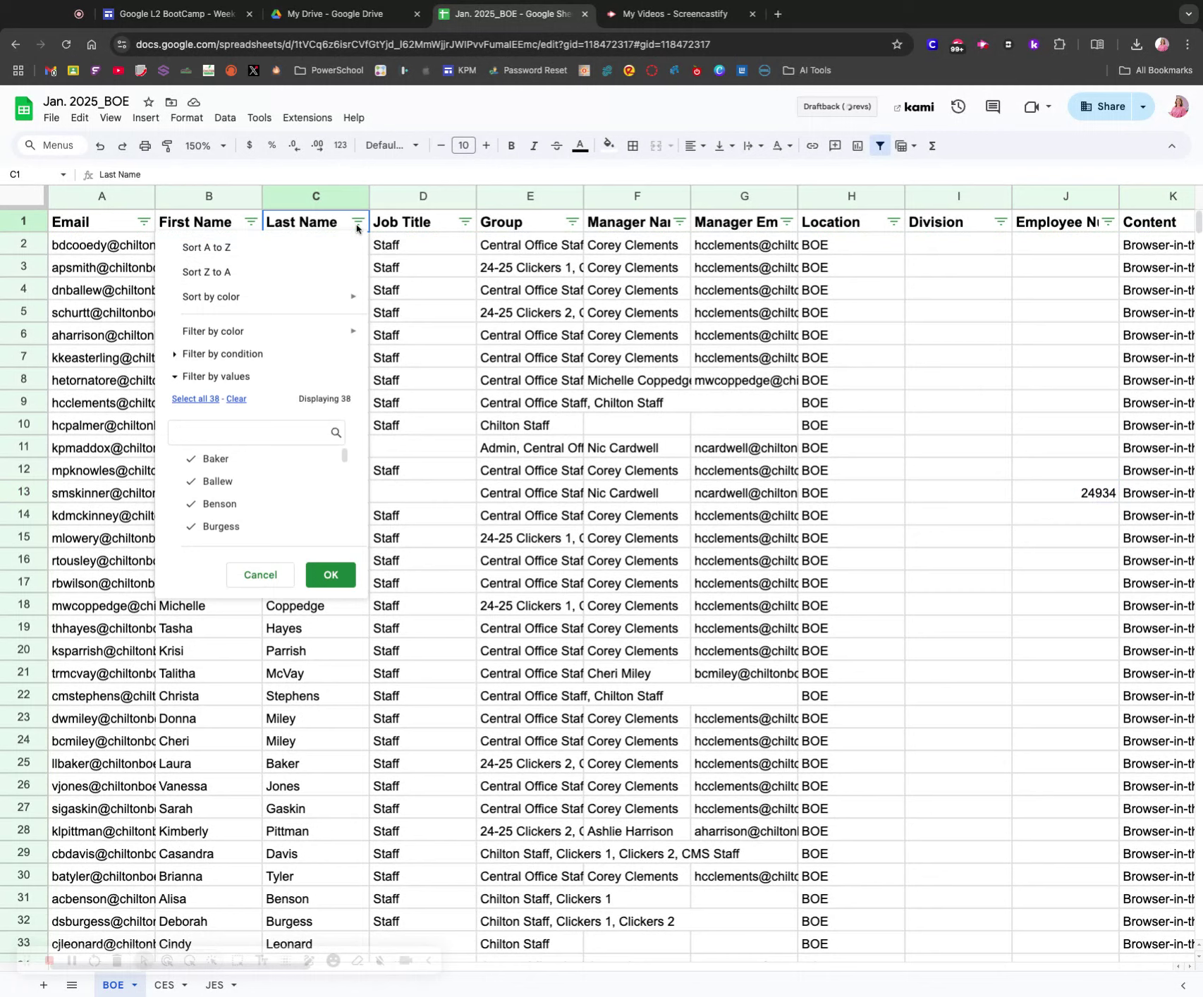
{"action": "left_click", "coordinate": [311, 247]}
Sort the records by First Name from Z to A, followed by Email from A to Z
{"action": "left_click", "coordinate": [249, 223]}
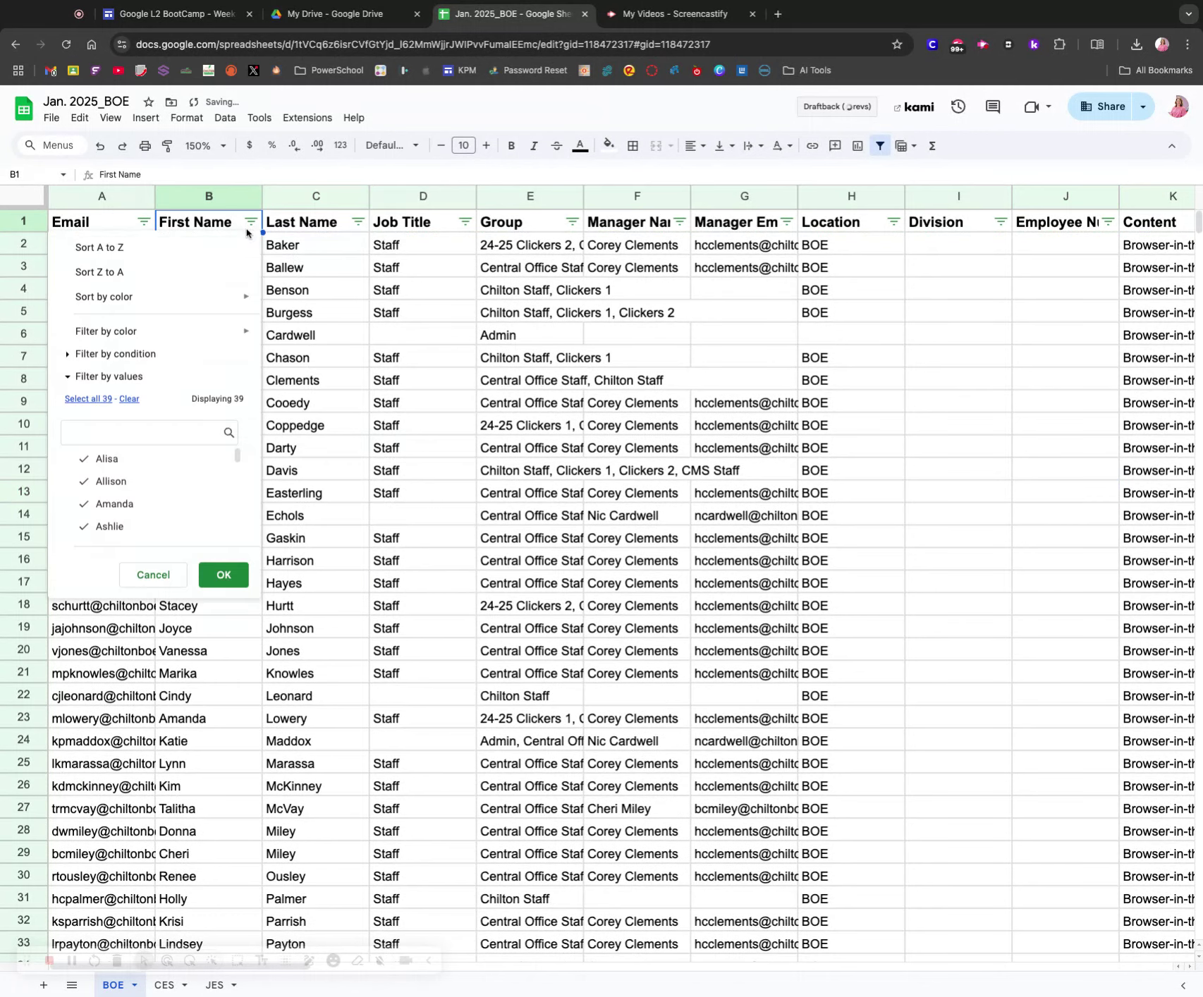
{"action": "left_click", "coordinate": [193, 272]}
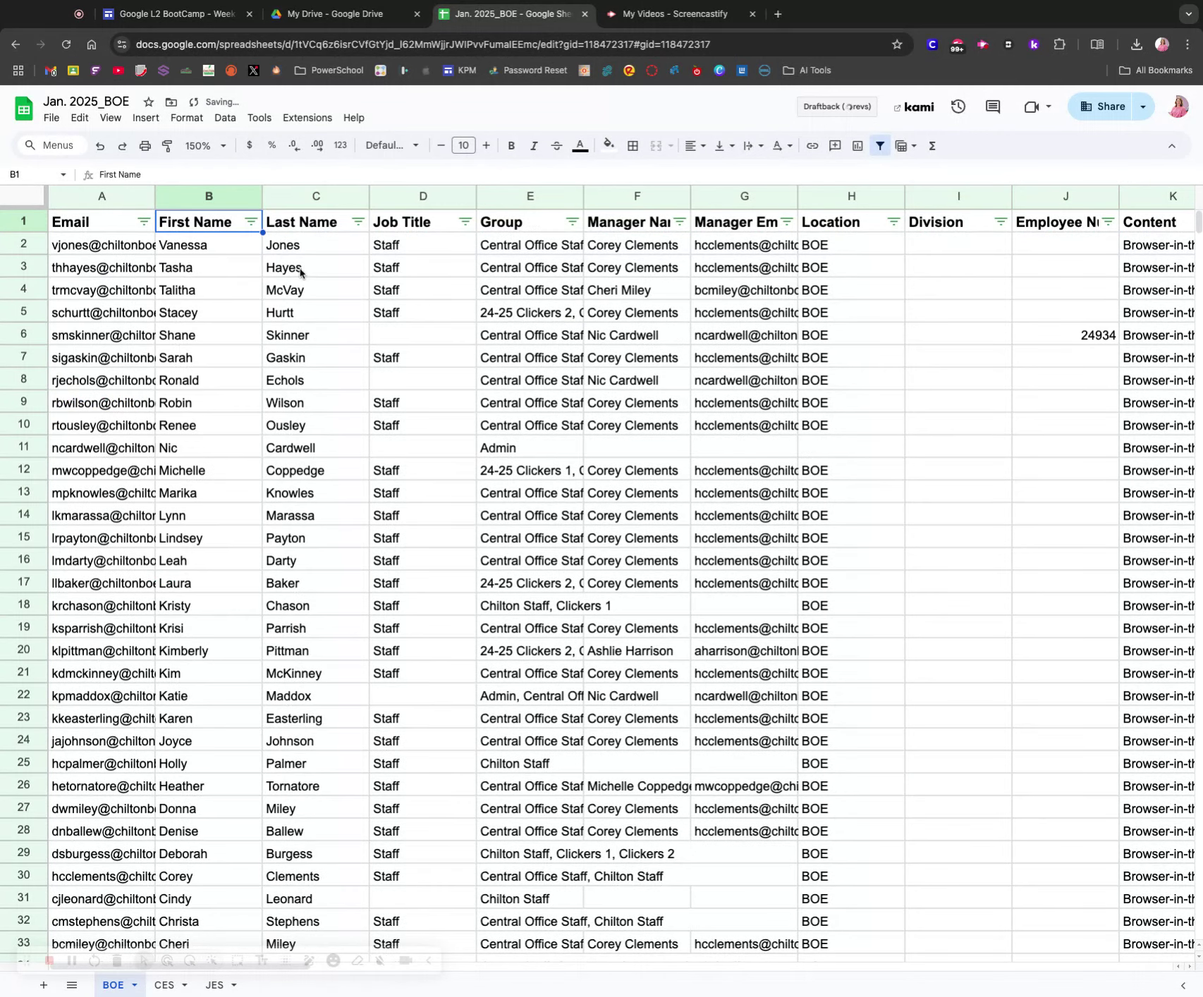
{"action": "left_click", "coordinate": [143, 222]}
{"action": "left_click", "coordinate": [166, 248]}
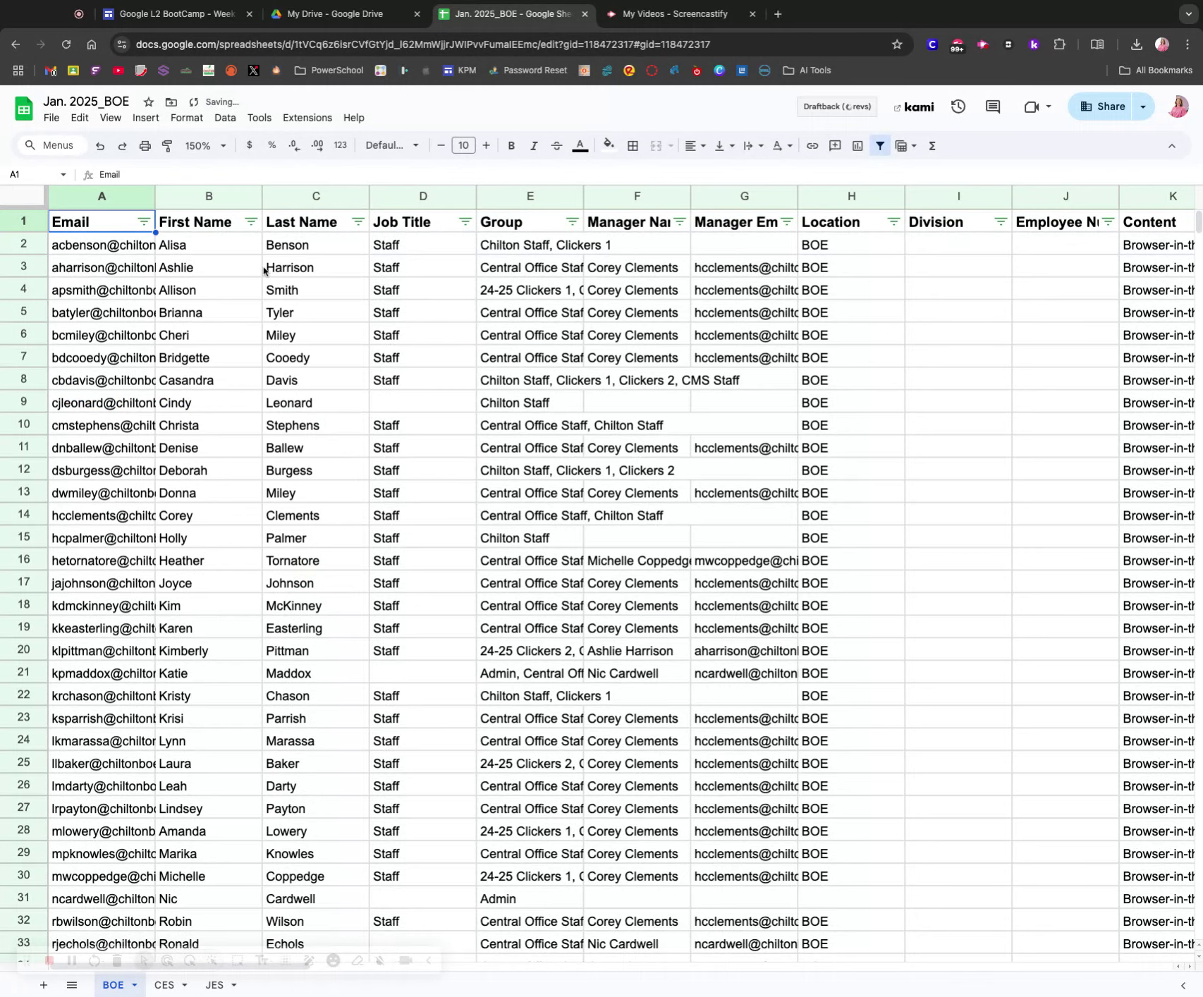
Sort the records by Last Name from Z to A, and finally from A to Z
{"action": "left_click", "coordinate": [358, 222]}
{"action": "left_click", "coordinate": [345, 272]}
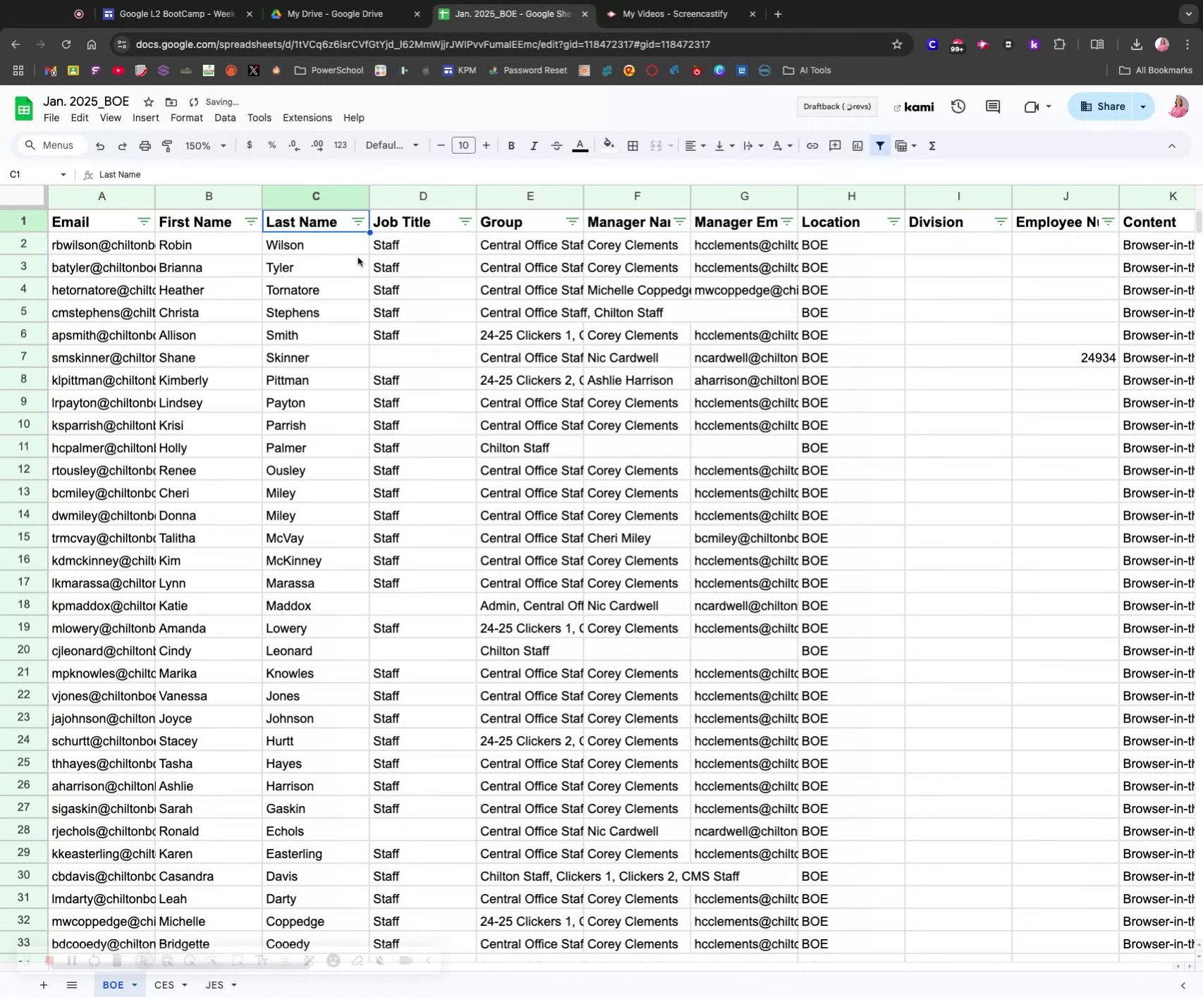
{"action": "left_click", "coordinate": [358, 222]}
{"action": "left_click", "coordinate": [332, 245]}
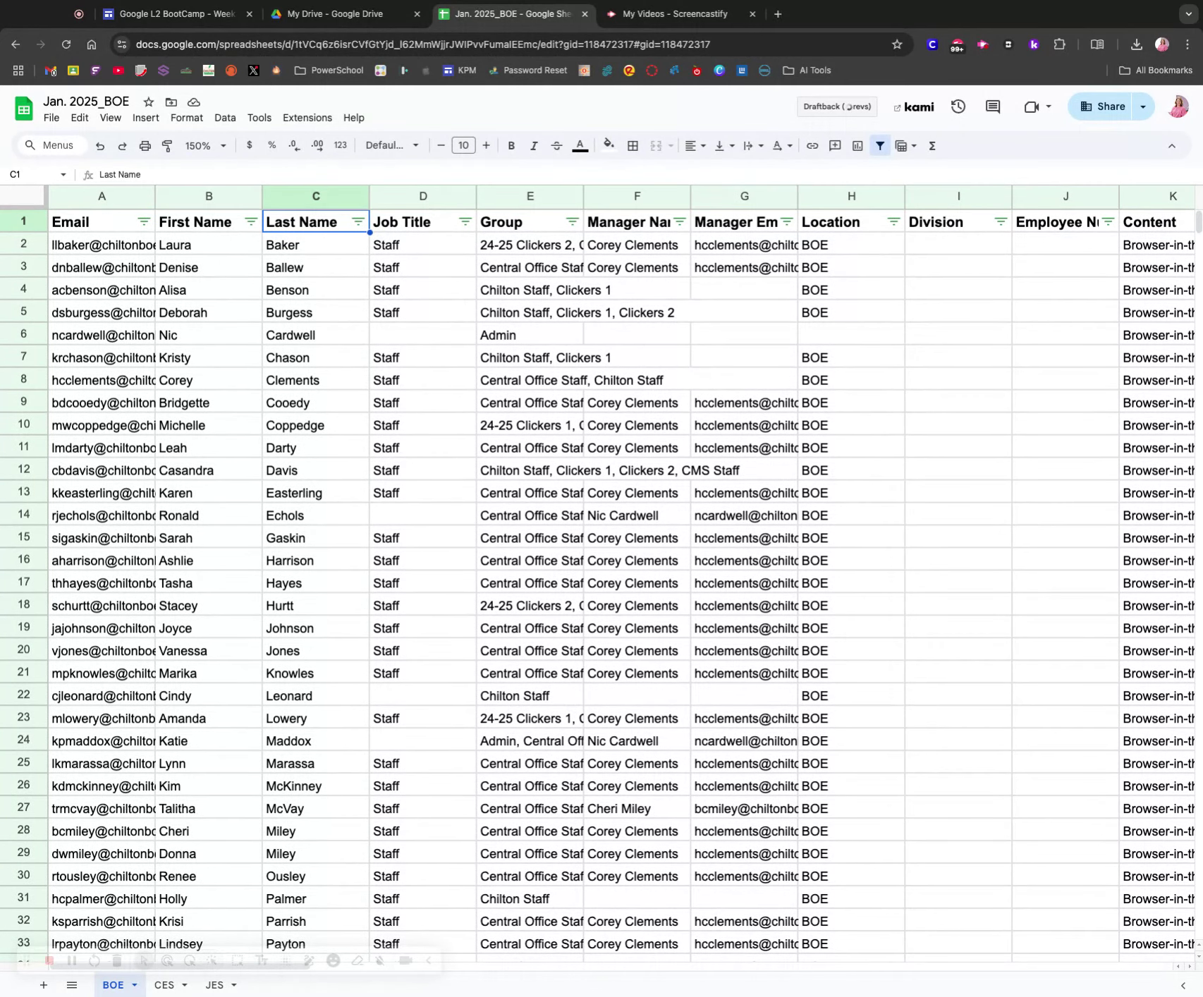
Sort the records by the Started column in ascending order, from earliest to latest date
{"action": "left_click", "coordinate": [211, 146]}
{"action": "left_click", "coordinate": [203, 240]}
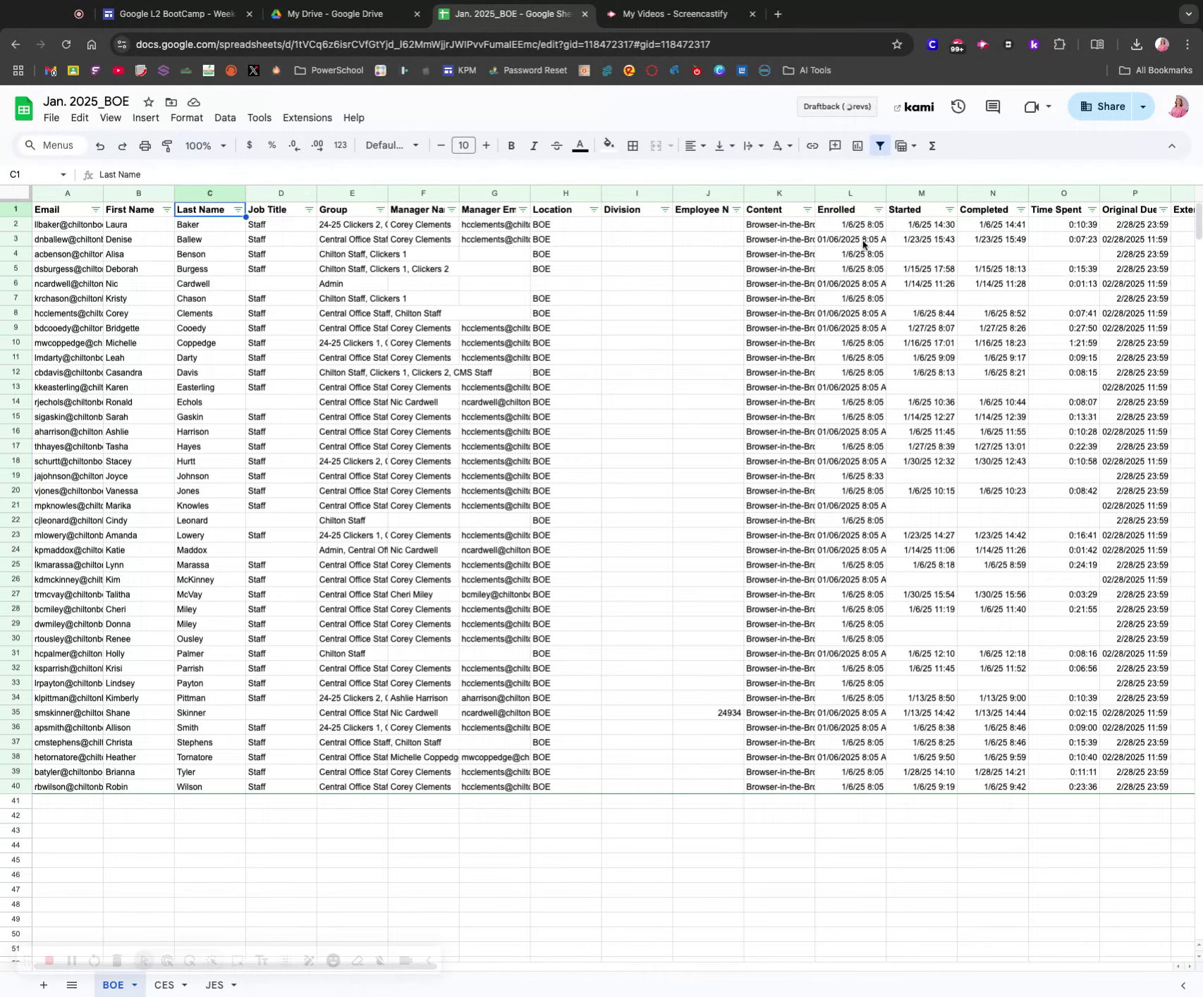
{"action": "left_click", "coordinate": [950, 209]}
{"action": "left_click", "coordinate": [944, 241]}
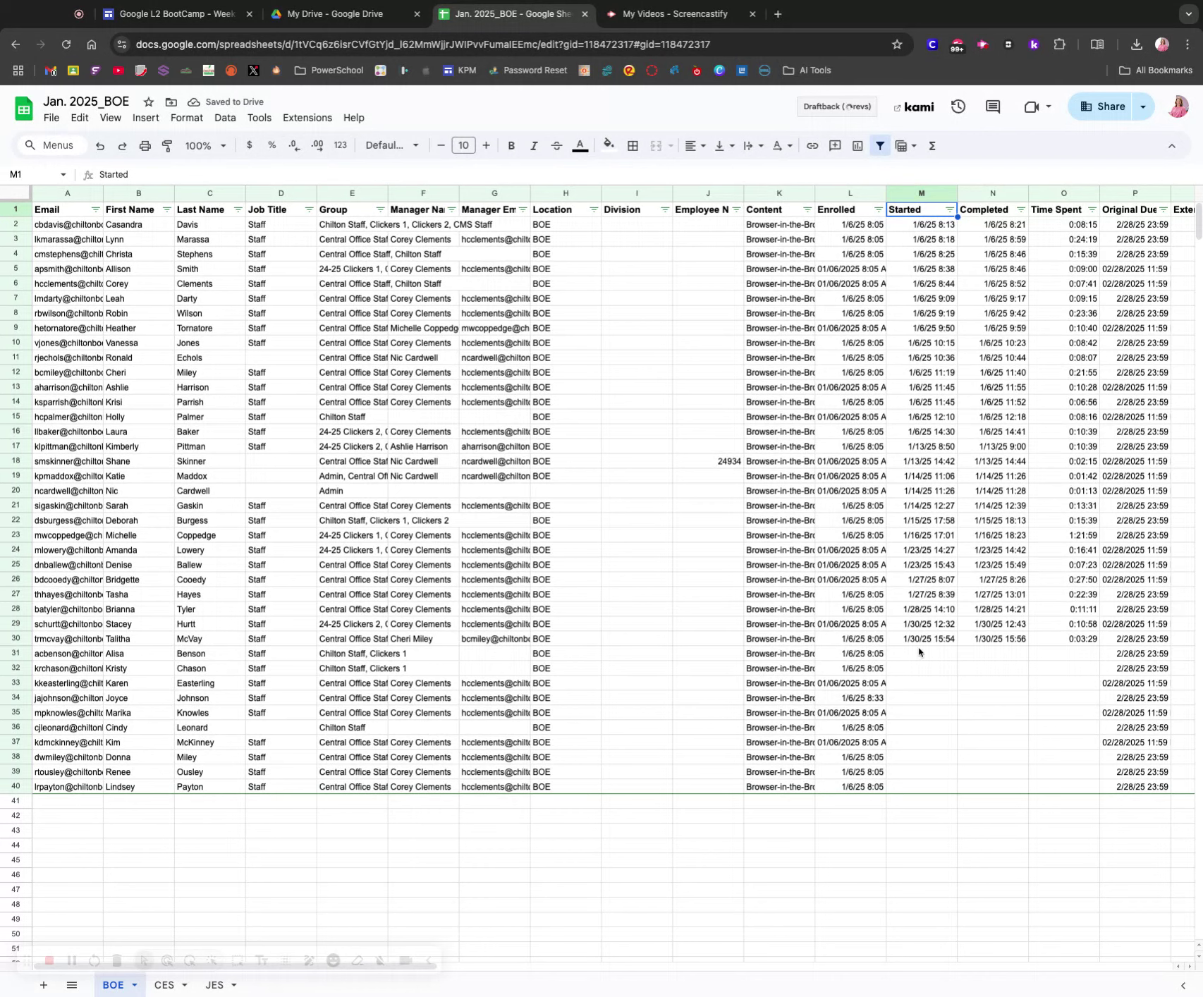
Examine the blank cells at the end of the Started column and compare them with the Status column
{"action": "left_click_drag", "start_coordinate": [931, 653], "coordinate": [924, 816]}
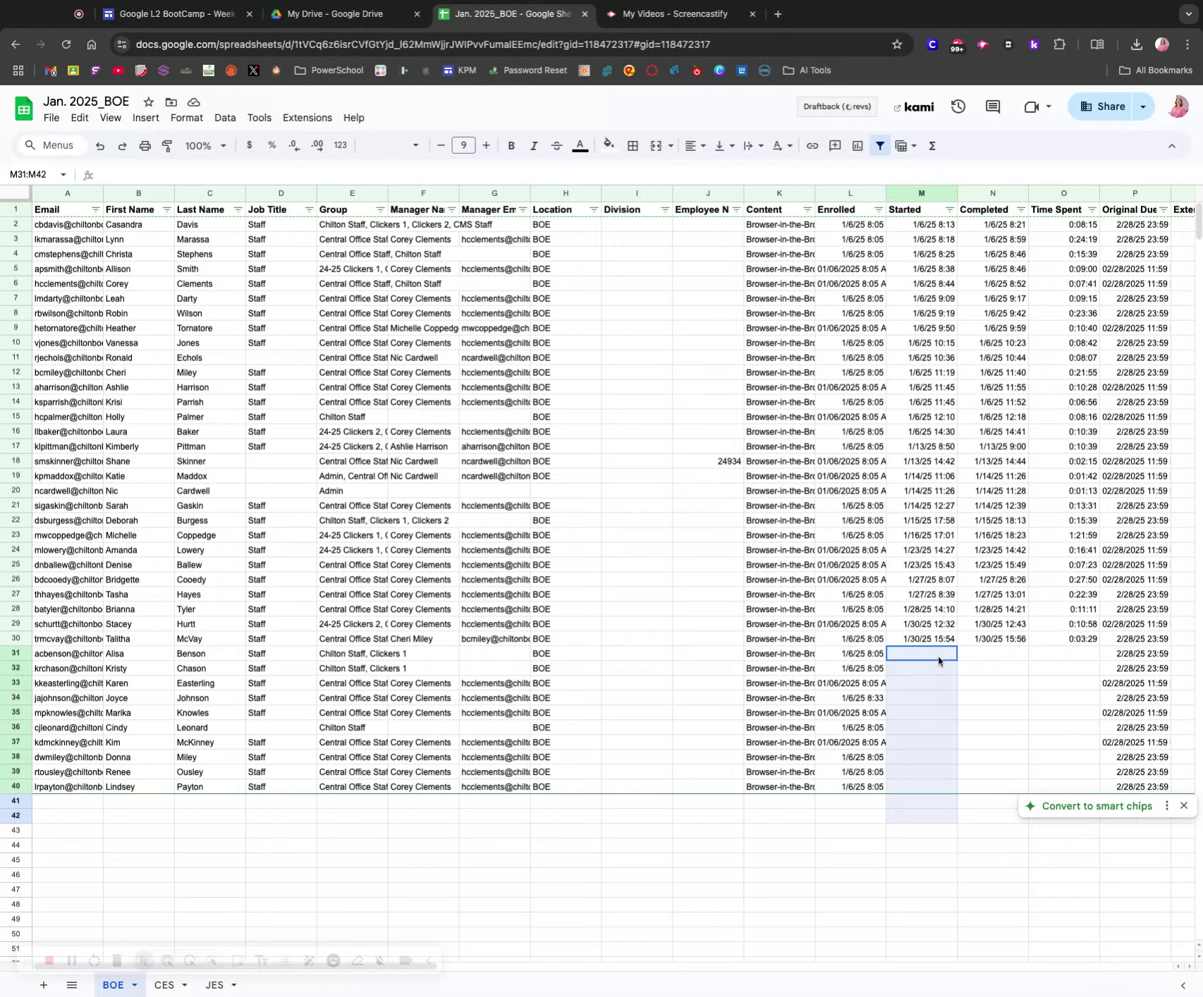
{"action": "left_click", "coordinate": [767, 642]}
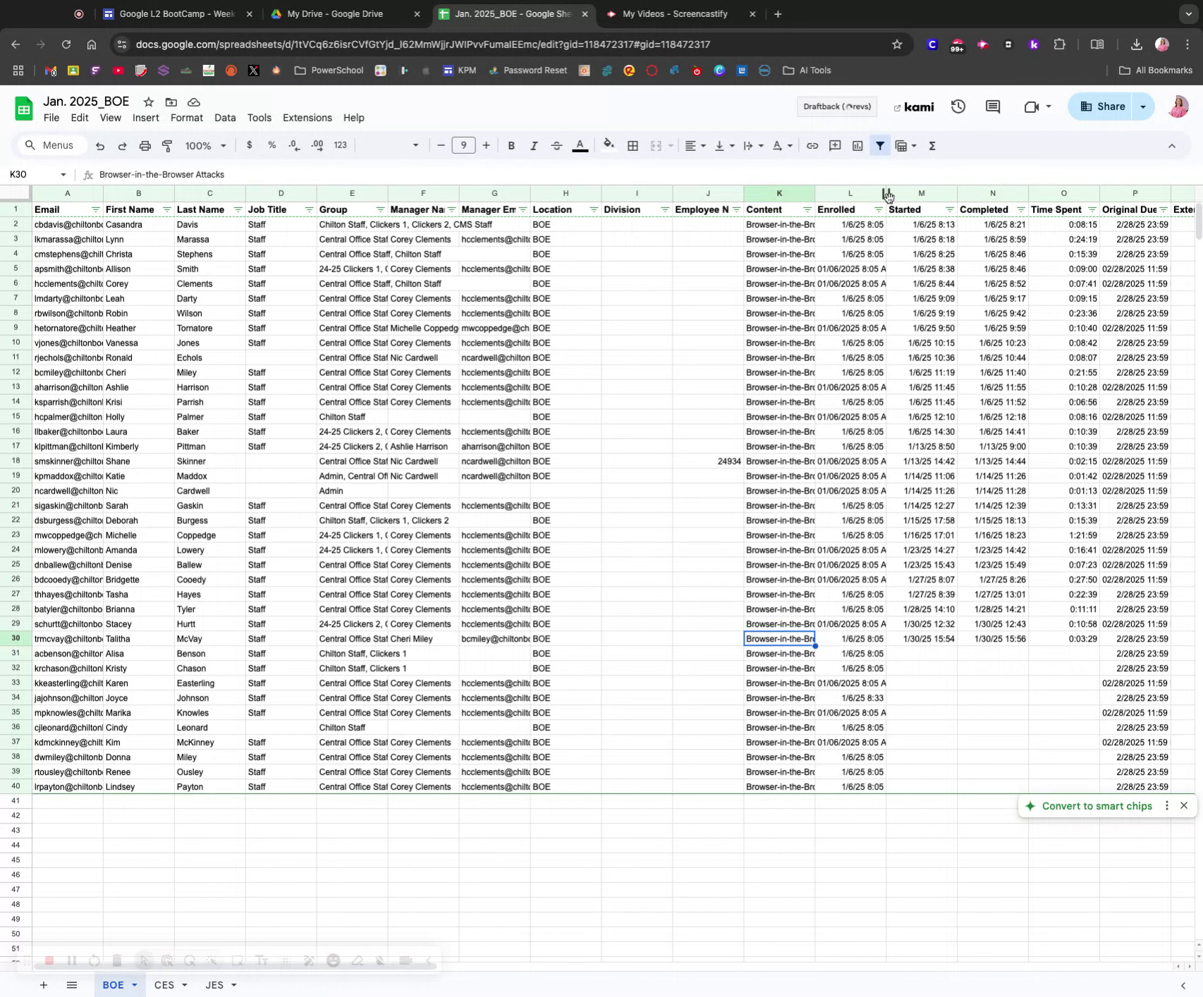
{"action": "left_click", "coordinate": [922, 196]}
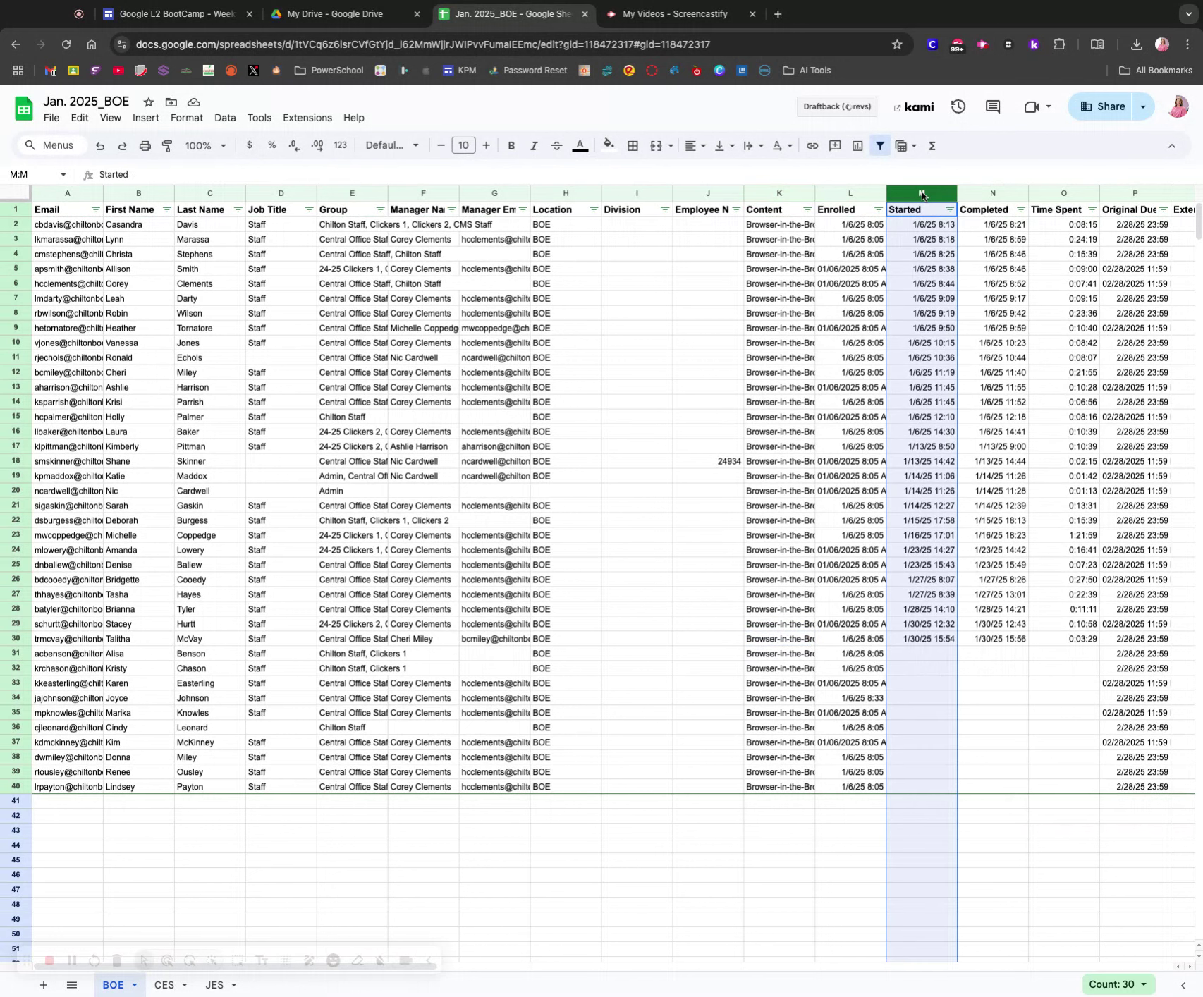
{"action": "left_click", "coordinate": [940, 240]}
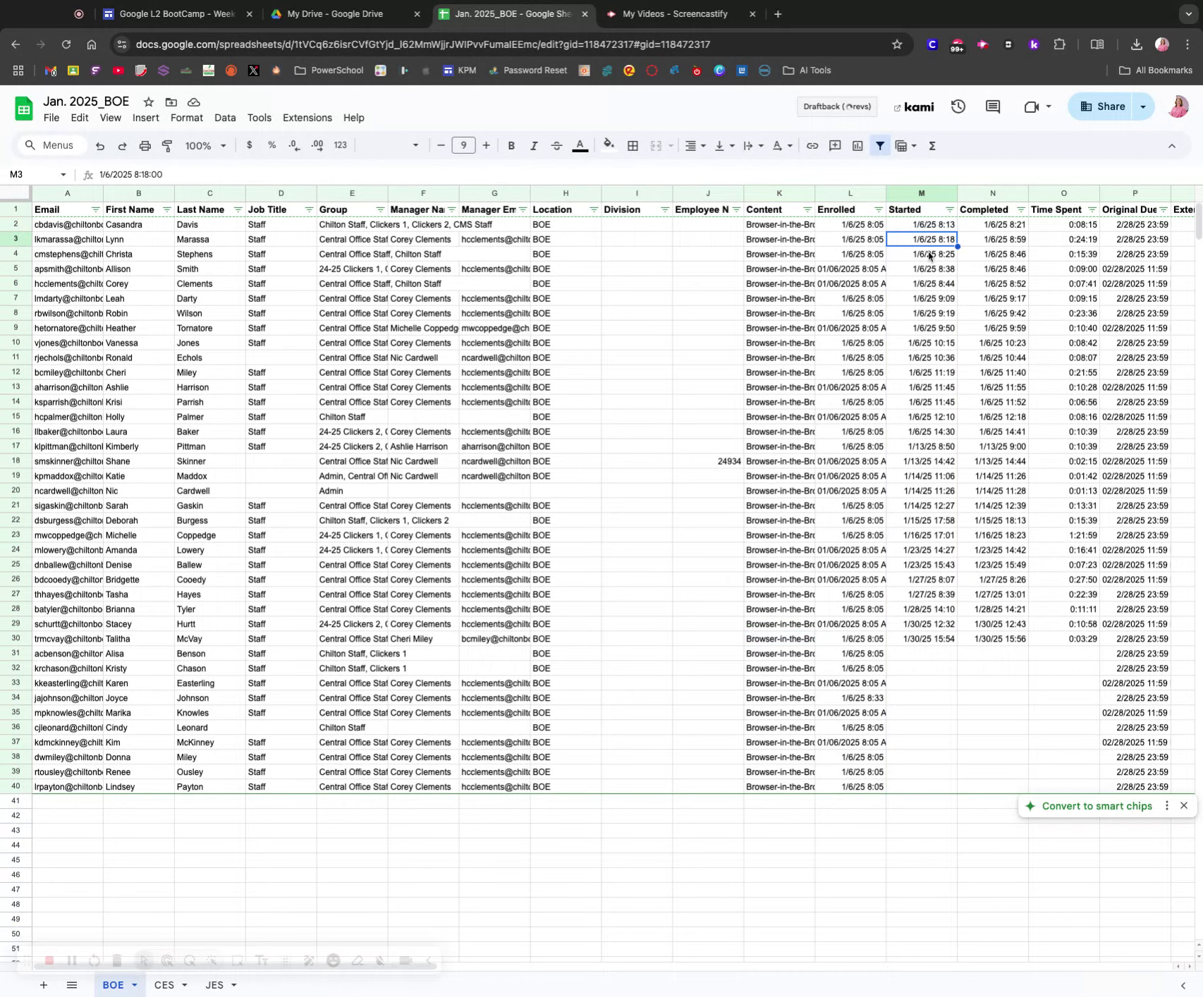
{"action": "scroll", "coordinate": [928, 255], "scroll_direction": "right", "scroll_amount": 5}
{"action": "scroll", "coordinate": [928, 255], "scroll_direction": "right", "scroll_amount": 4}
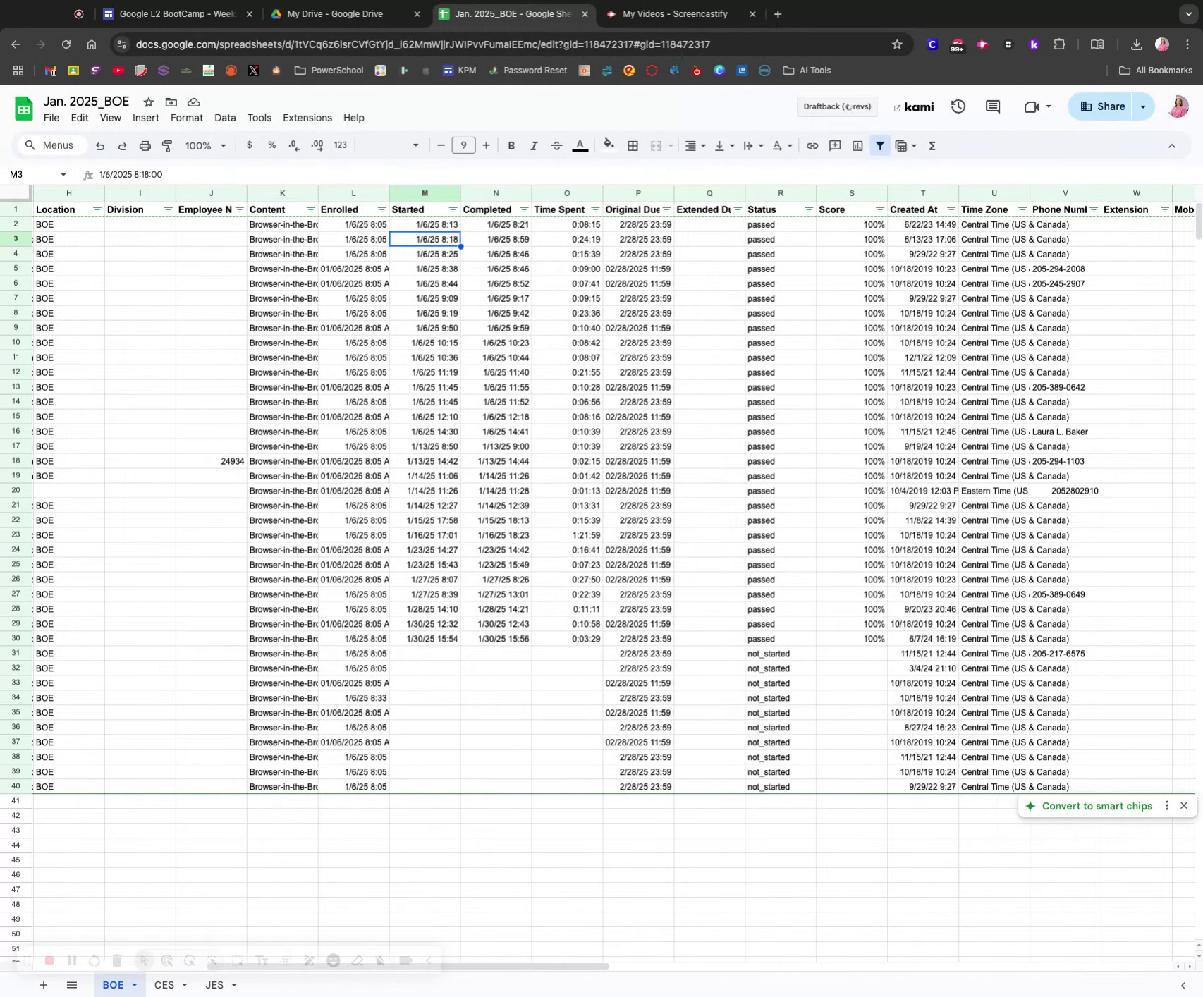
{"action": "scroll", "coordinate": [613, 577], "scroll_direction": "left", "scroll_amount": 1}
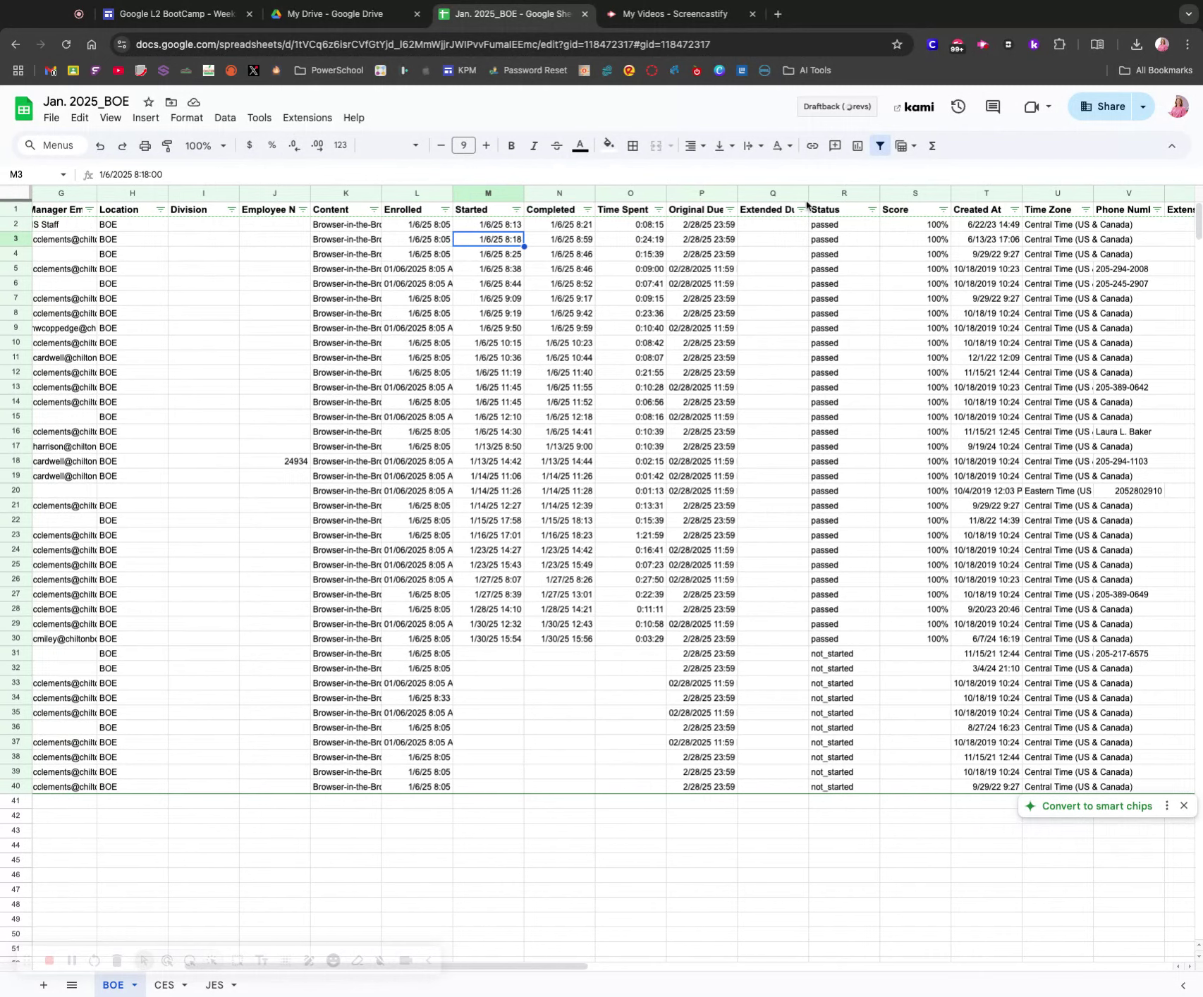
{"action": "left_click", "coordinate": [850, 224]}
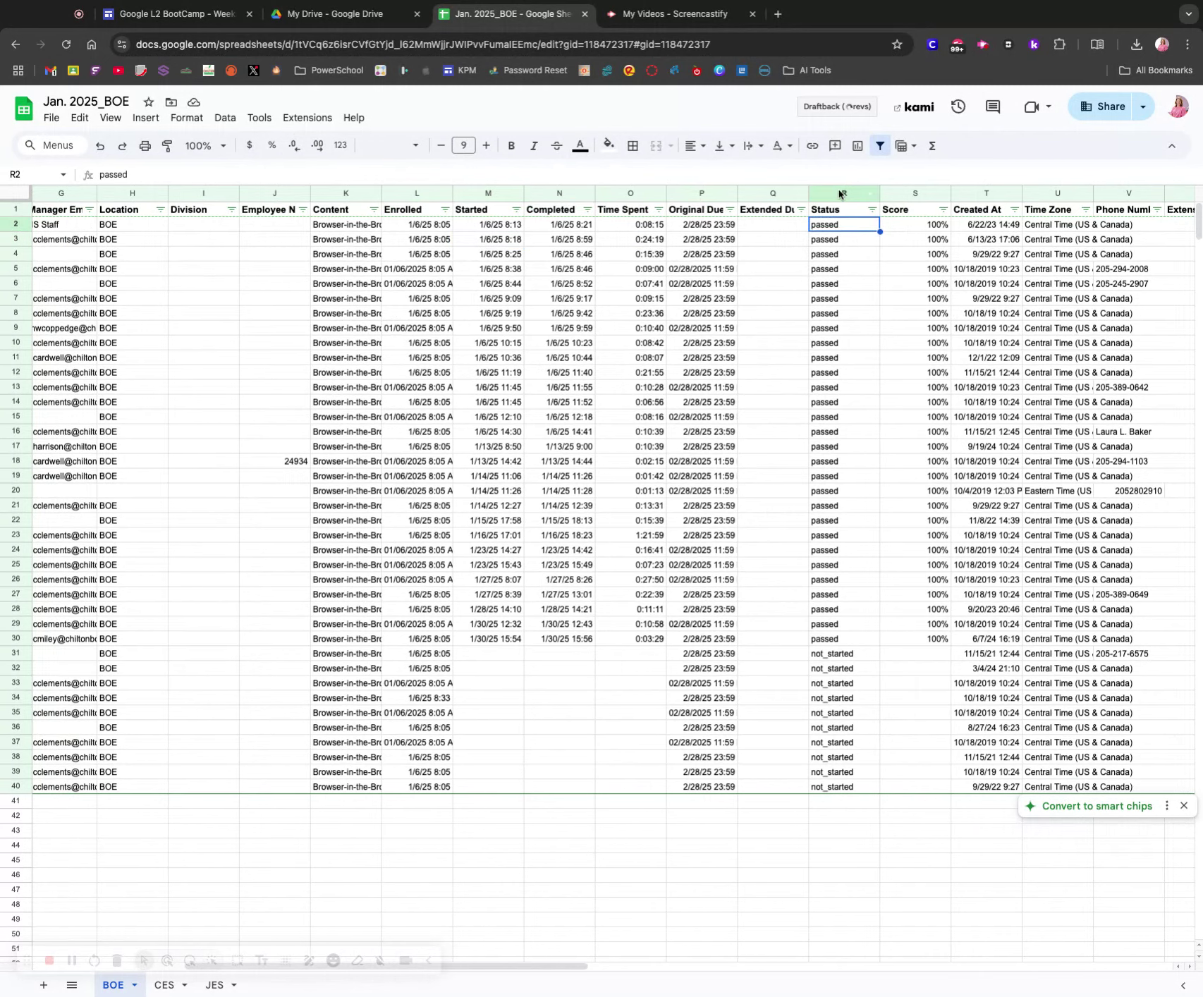
{"action": "left_click", "coordinate": [839, 193]}
{"action": "scroll", "coordinate": [742, 272], "scroll_direction": "left", "scroll_amount": 6}
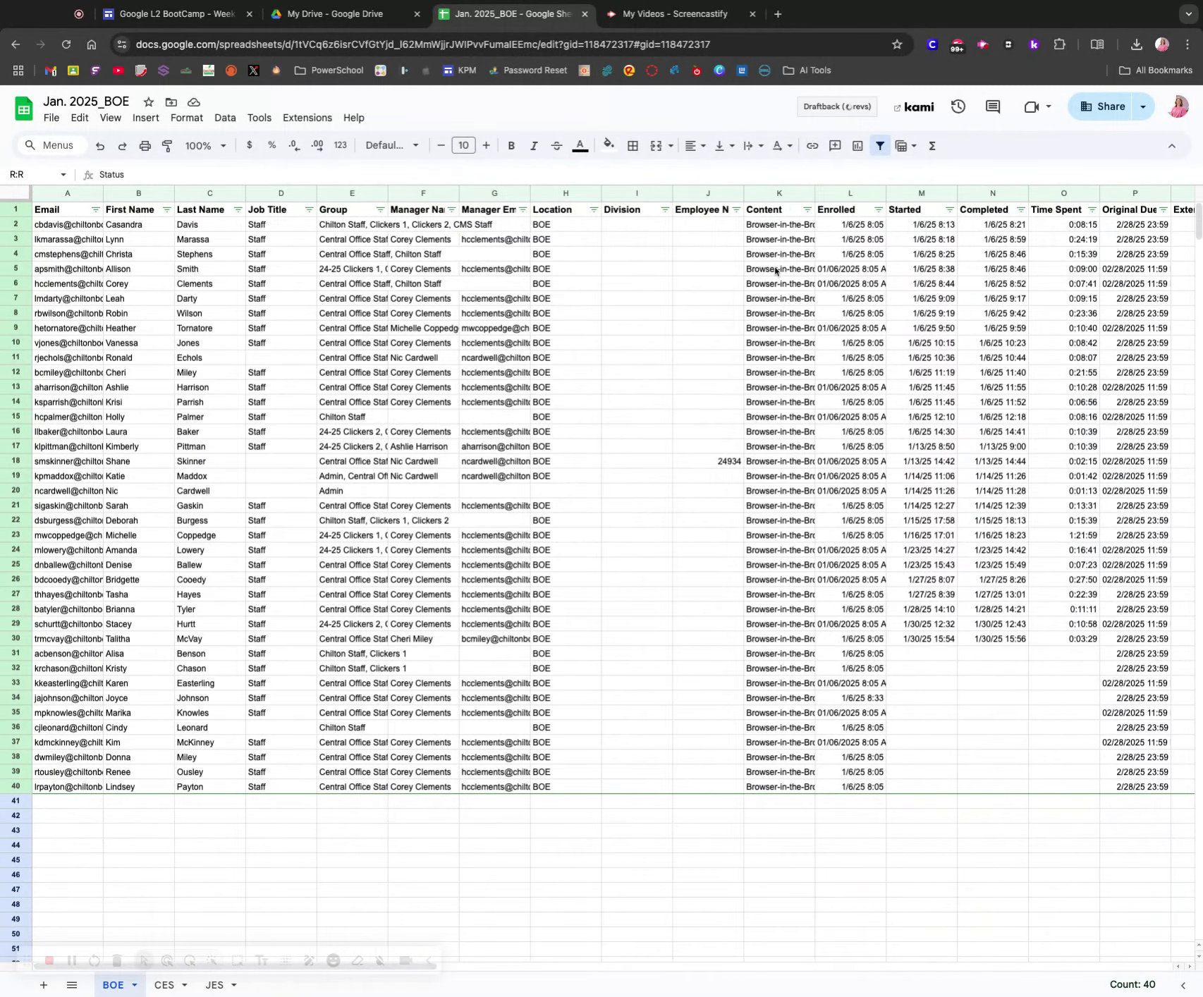
Hide columns I through Q, from Division up to the column just before Status
{"action": "scroll", "coordinate": [846, 271], "scroll_direction": "right", "scroll_amount": 3}
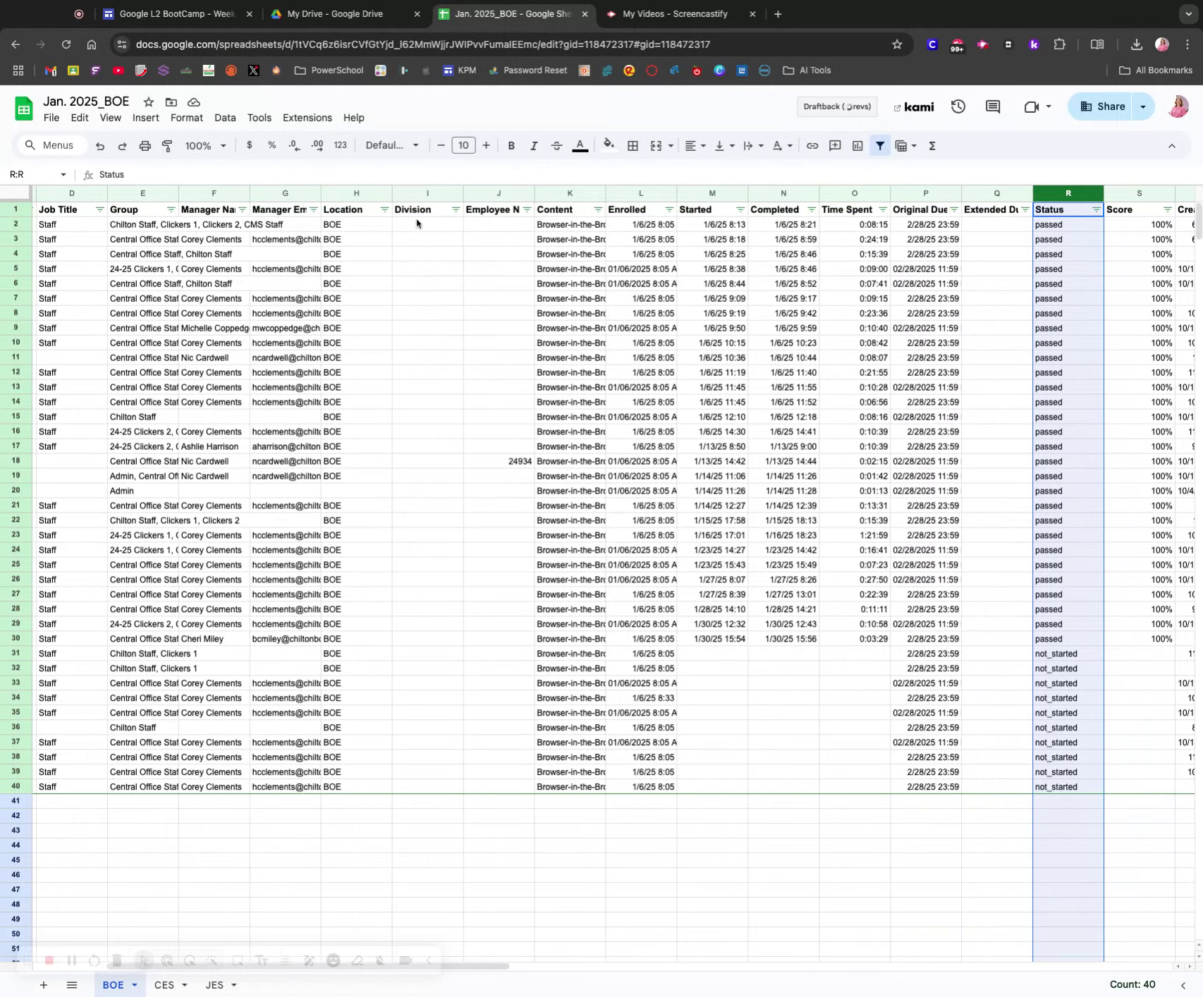
{"action": "left_click", "coordinate": [416, 198]}
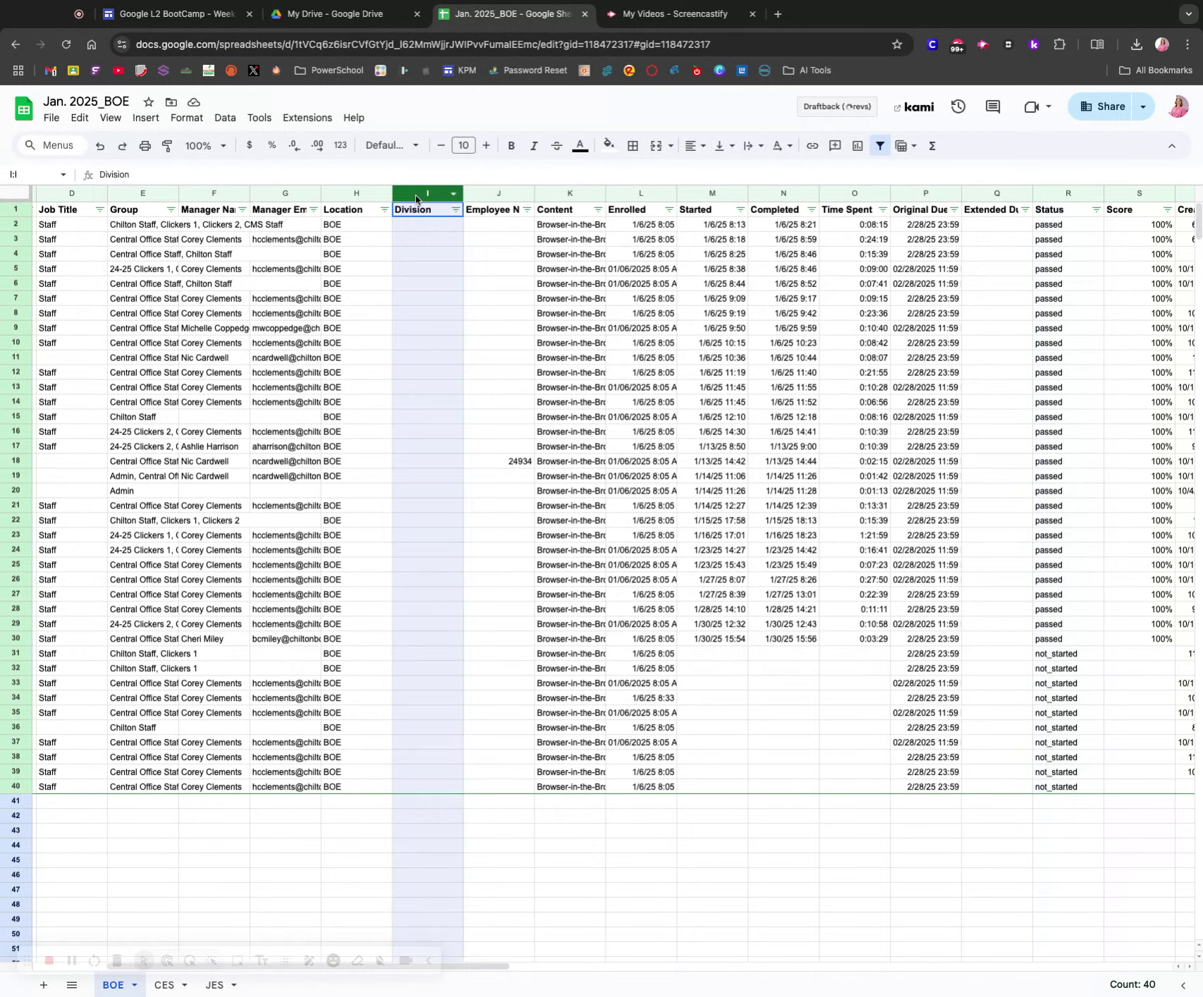
{"action": "key", "text": "shift+Right"}
{"action": "key", "text": "shift+Right"}
{"action": "key", "text": "shift+Right"}
{"action": "key", "text": "shift+Right"}
{"action": "key", "text": "shift+Right"}
{"action": "key", "text": "shift+Right"}
{"action": "key", "text": "shift+Right"}
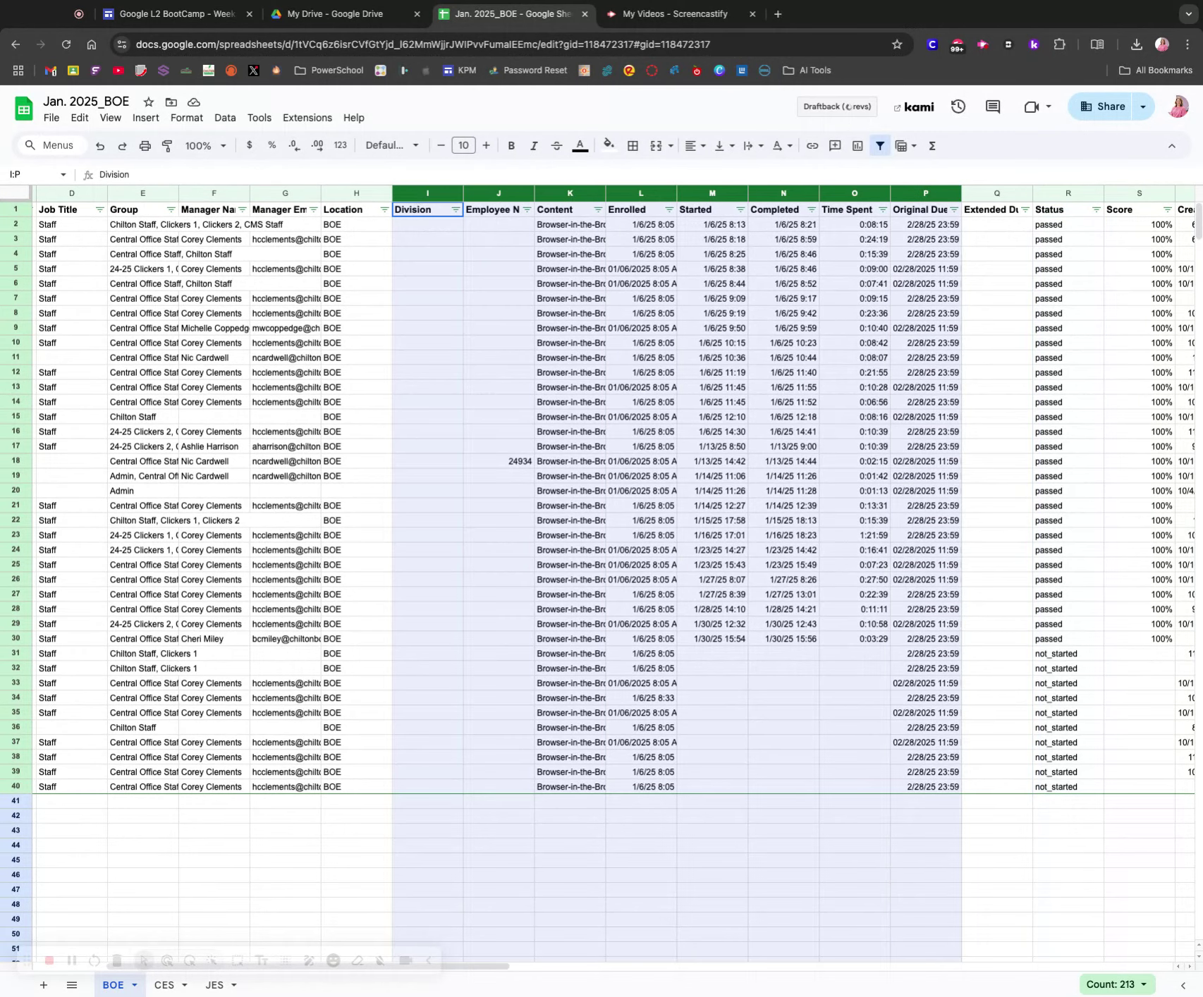
{"action": "key", "text": "shift+Right"}
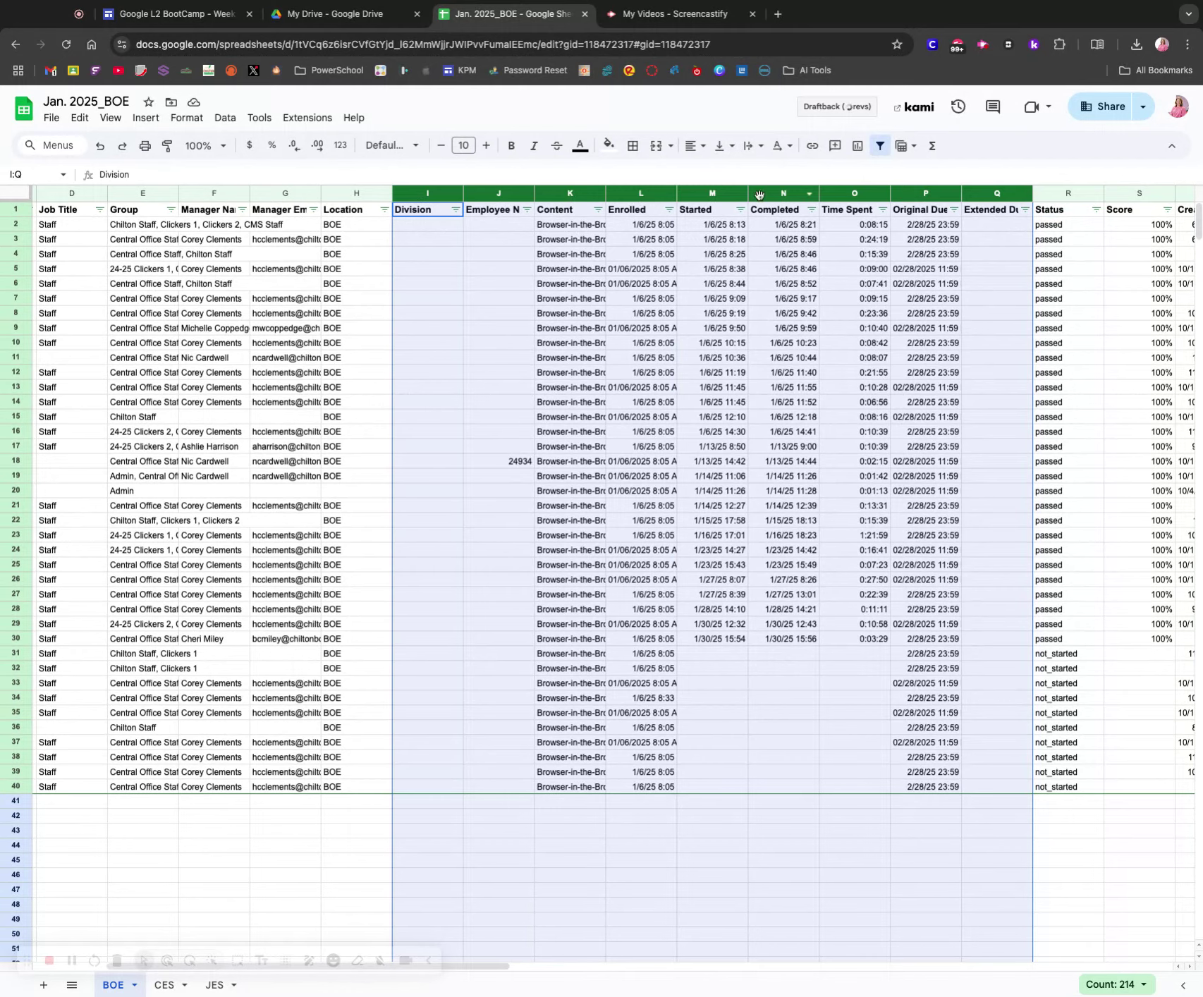
{"action": "right_click", "coordinate": [595, 193]}
{"action": "left_click", "coordinate": [719, 397]}
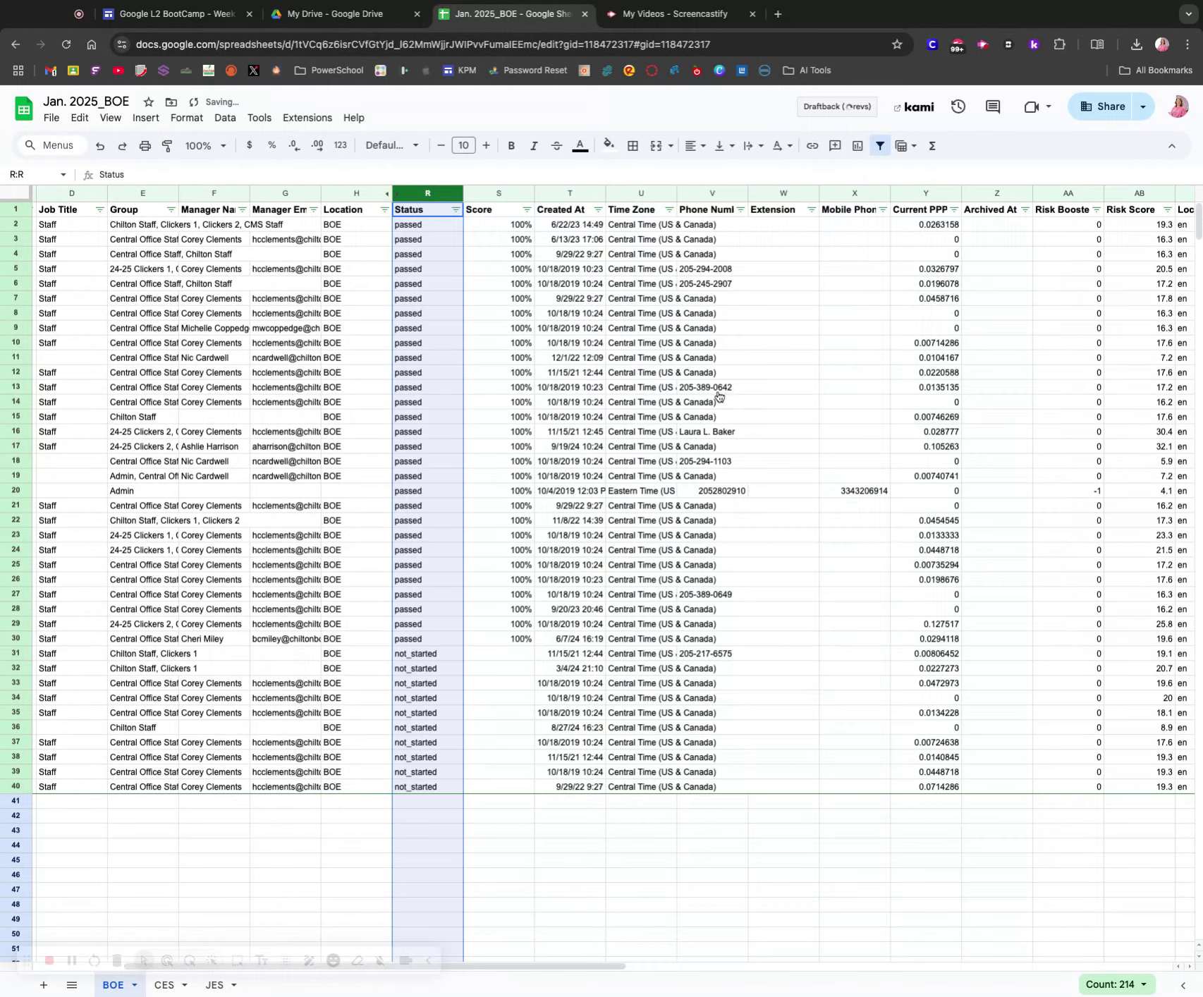
{"action": "left_click", "coordinate": [554, 378]}
{"action": "scroll", "coordinate": [602, 388], "scroll_direction": "left", "scroll_amount": 3}
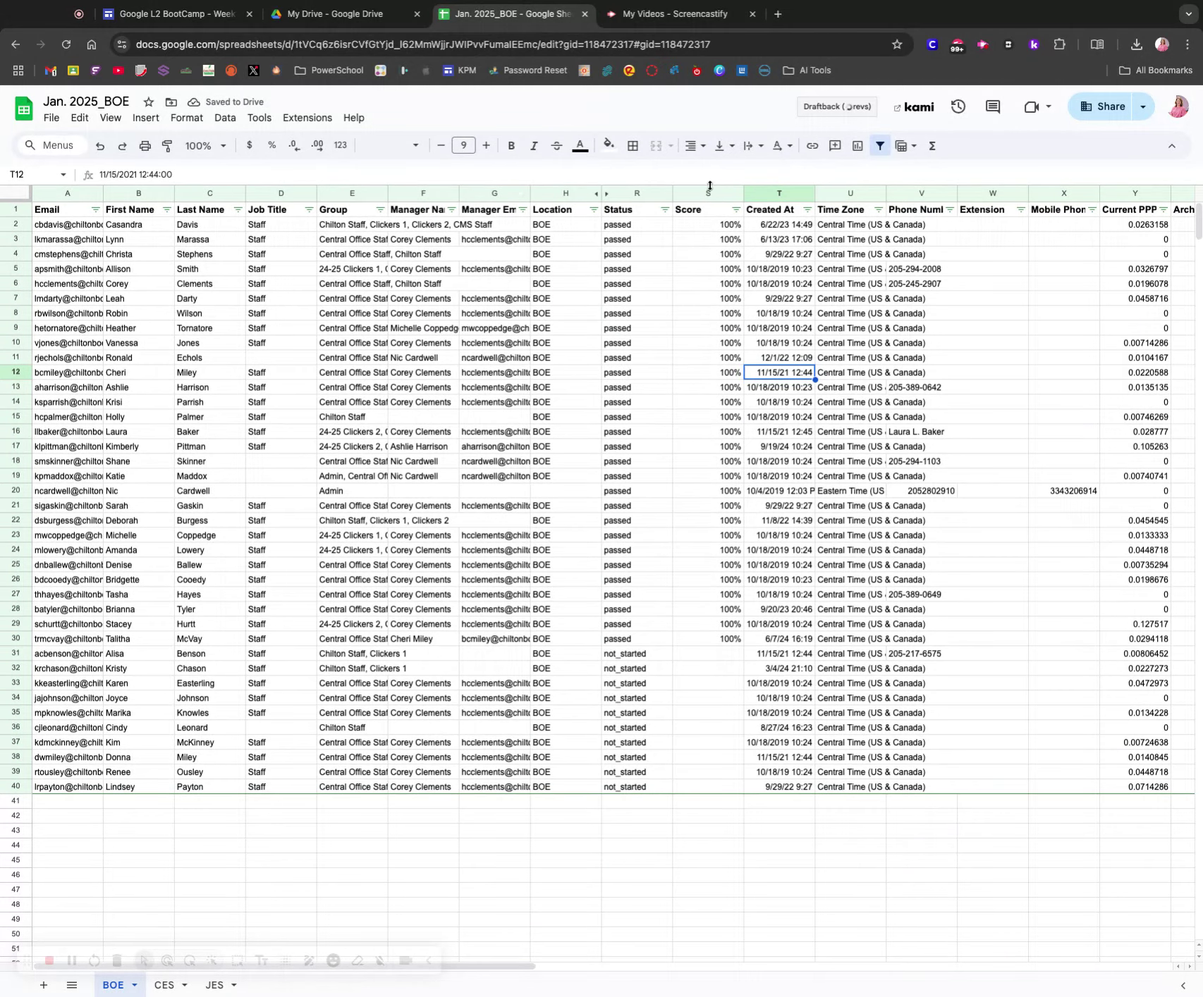
Try to add a dropdown data validation rule to the Status column
{"action": "left_click", "coordinate": [621, 194]}
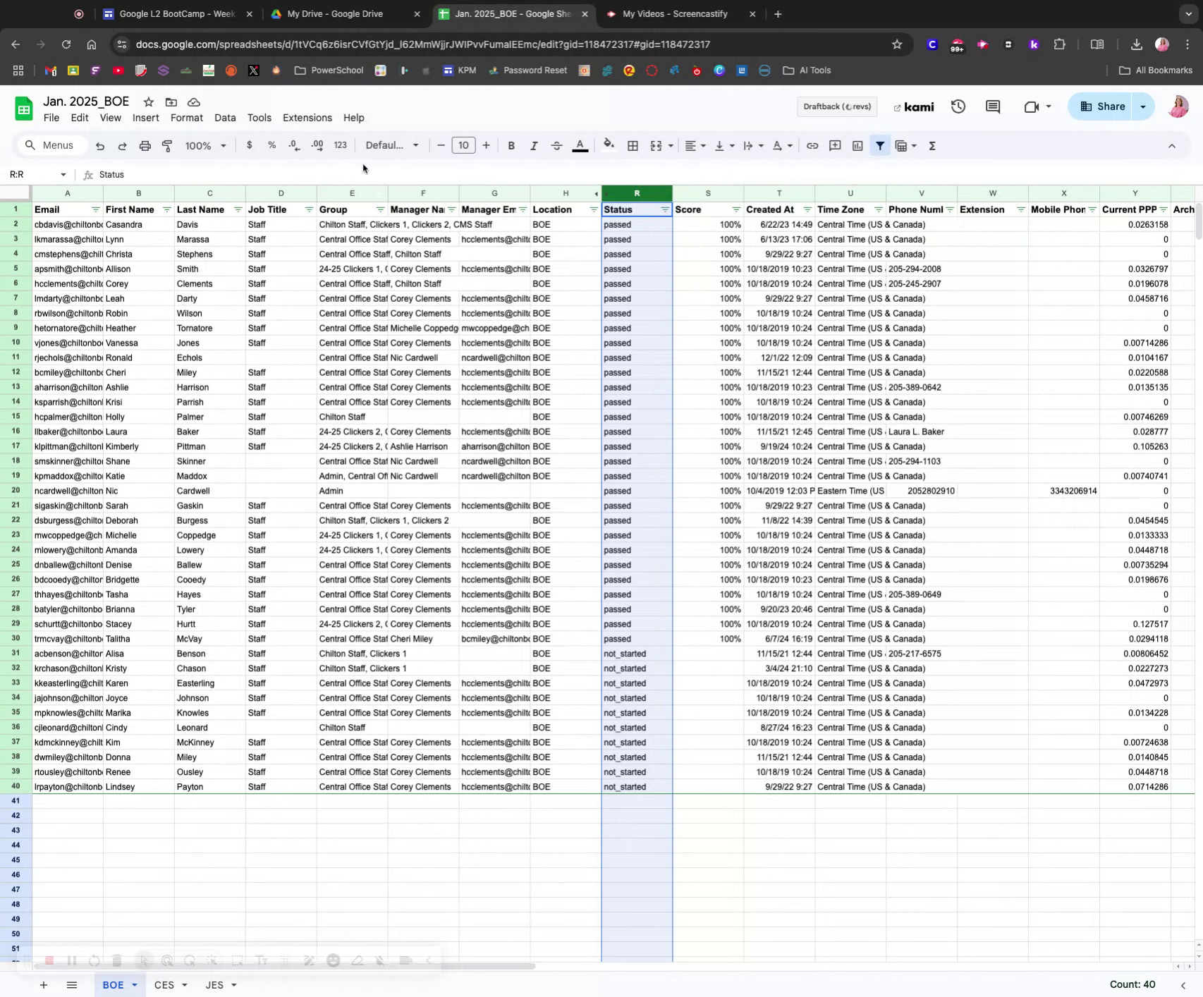
{"action": "left_click", "coordinate": [226, 120]}
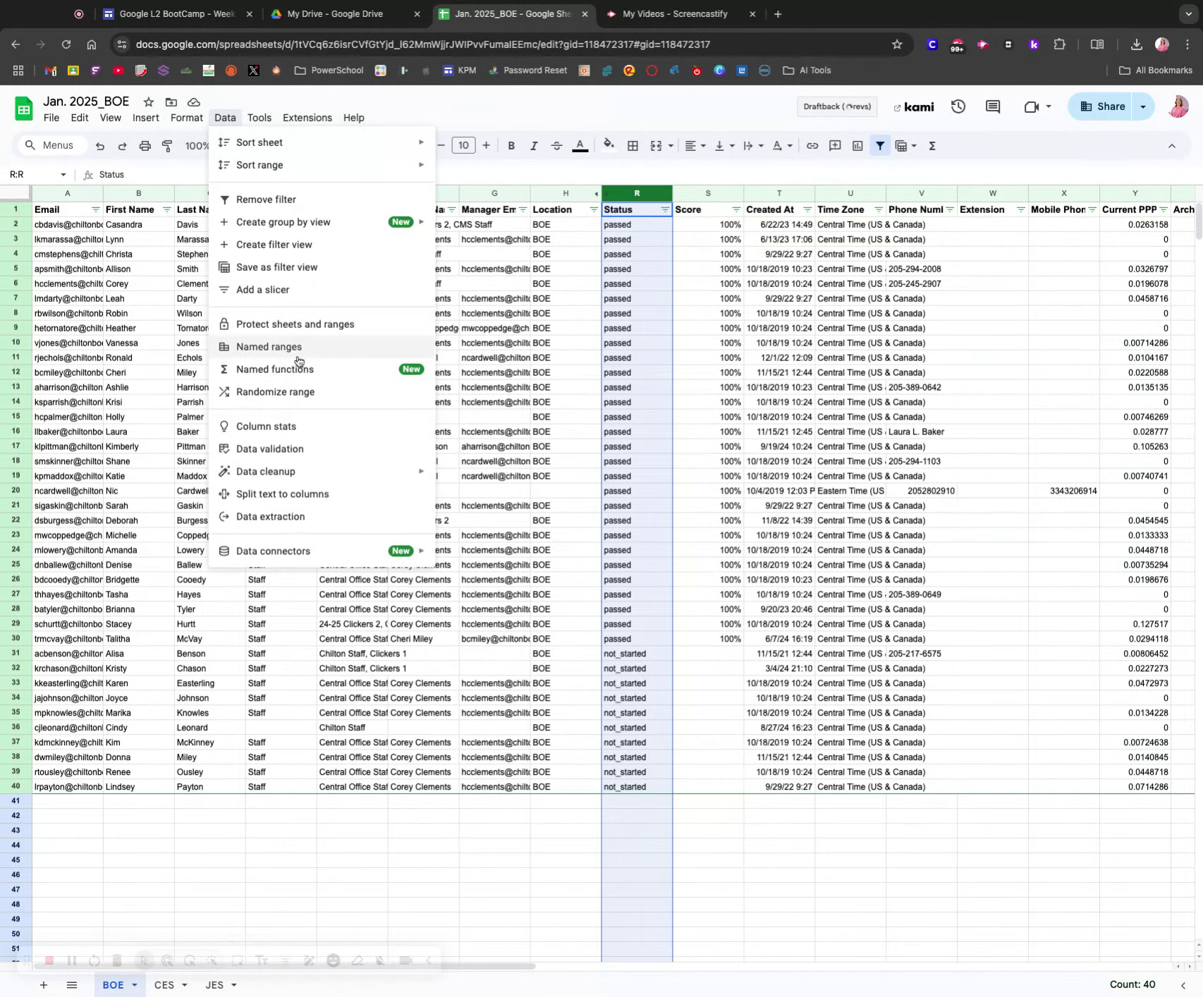
{"action": "left_click", "coordinate": [304, 450]}
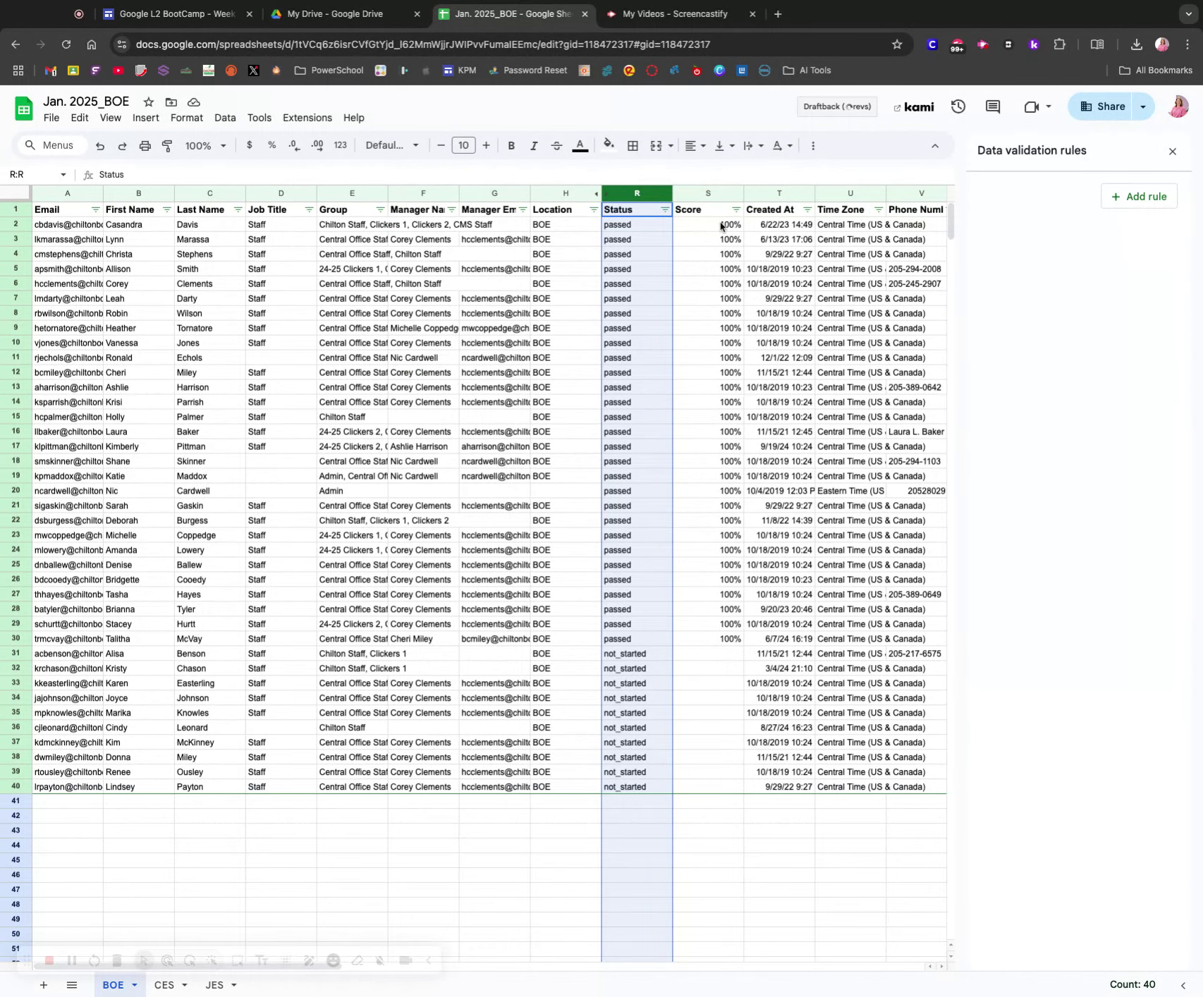
{"action": "left_click", "coordinate": [227, 121]}
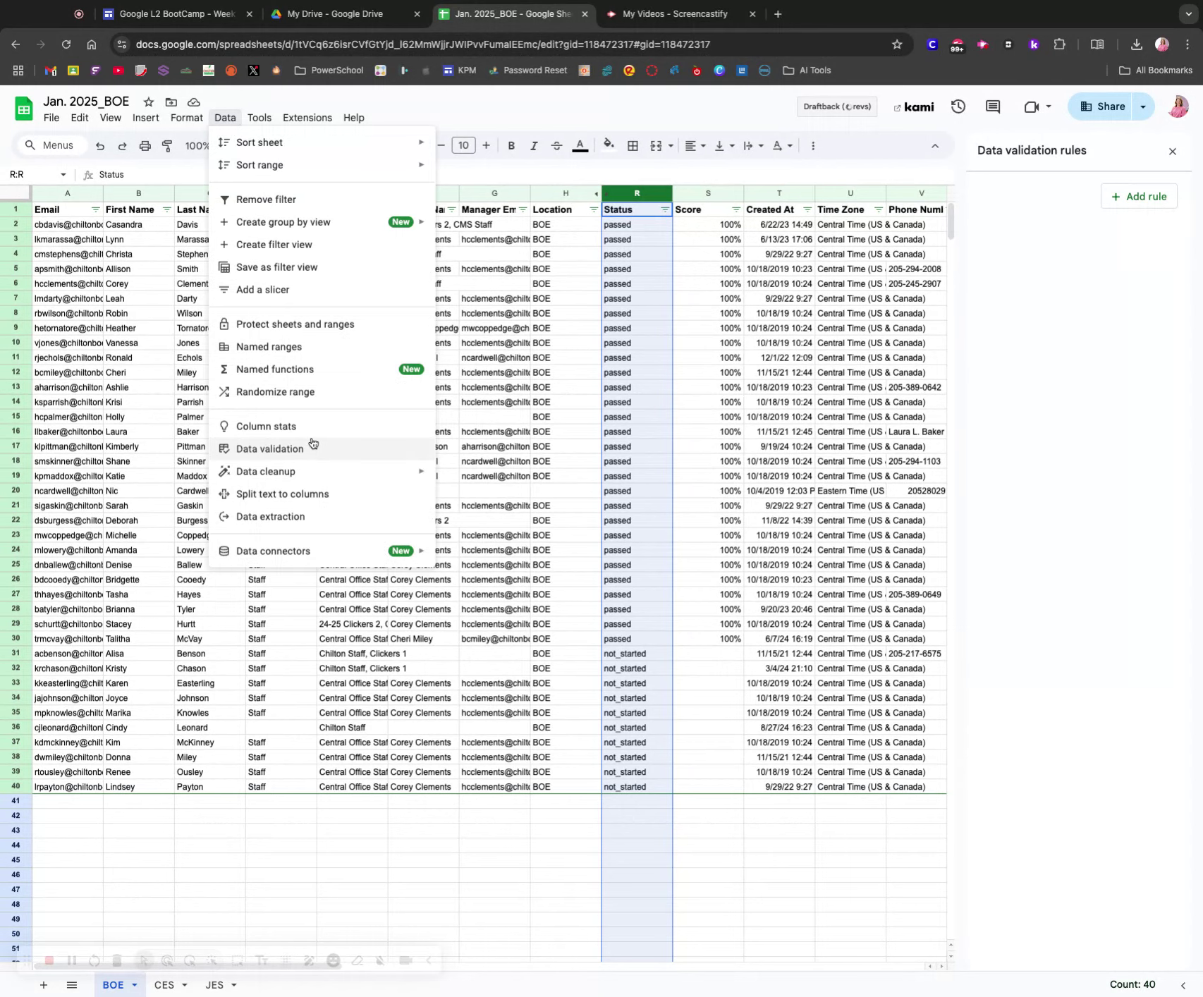
{"action": "right_click", "coordinate": [631, 204]}
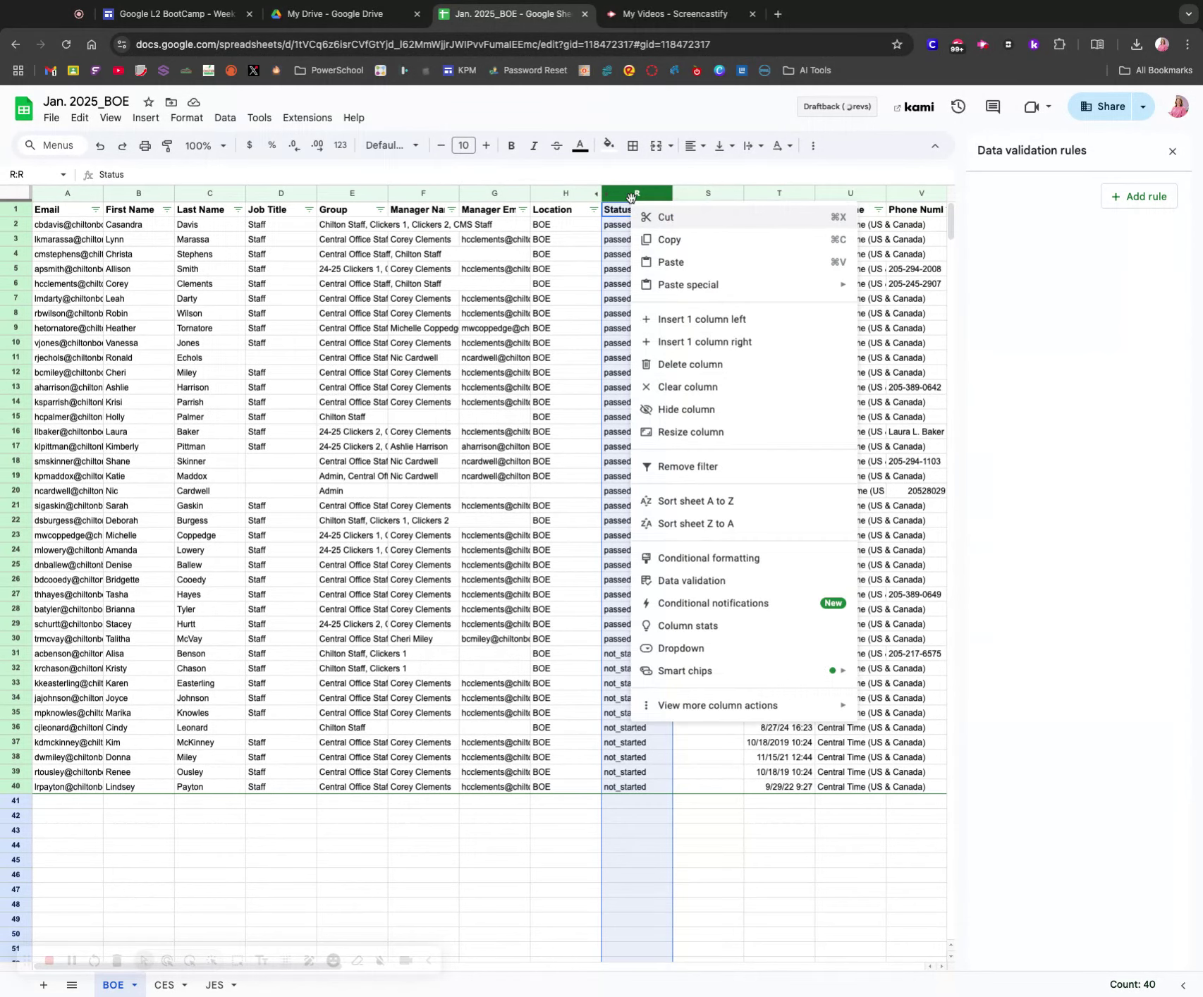
{"action": "left_click", "coordinate": [705, 583]}
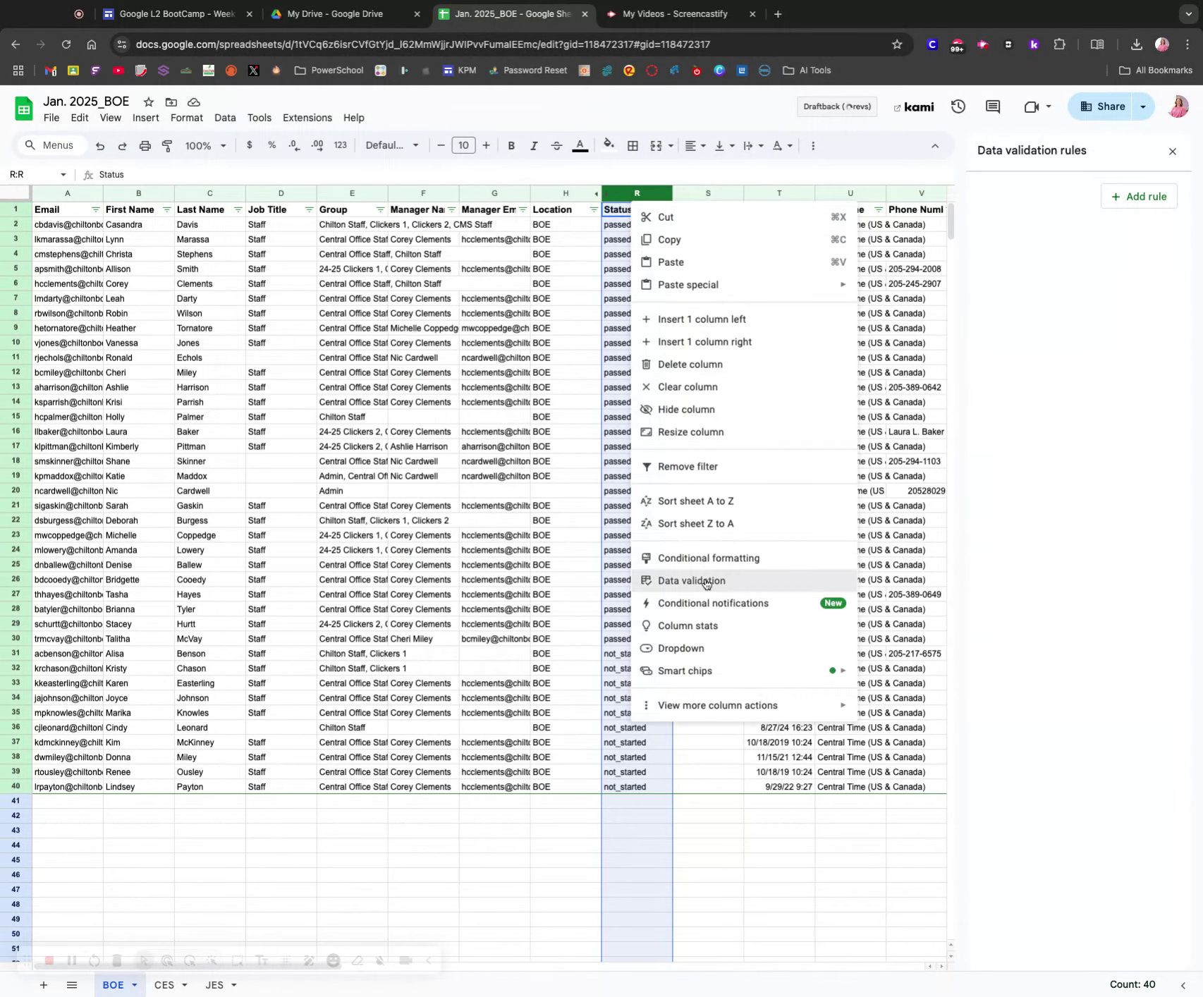
{"action": "left_click", "coordinate": [1146, 197]}
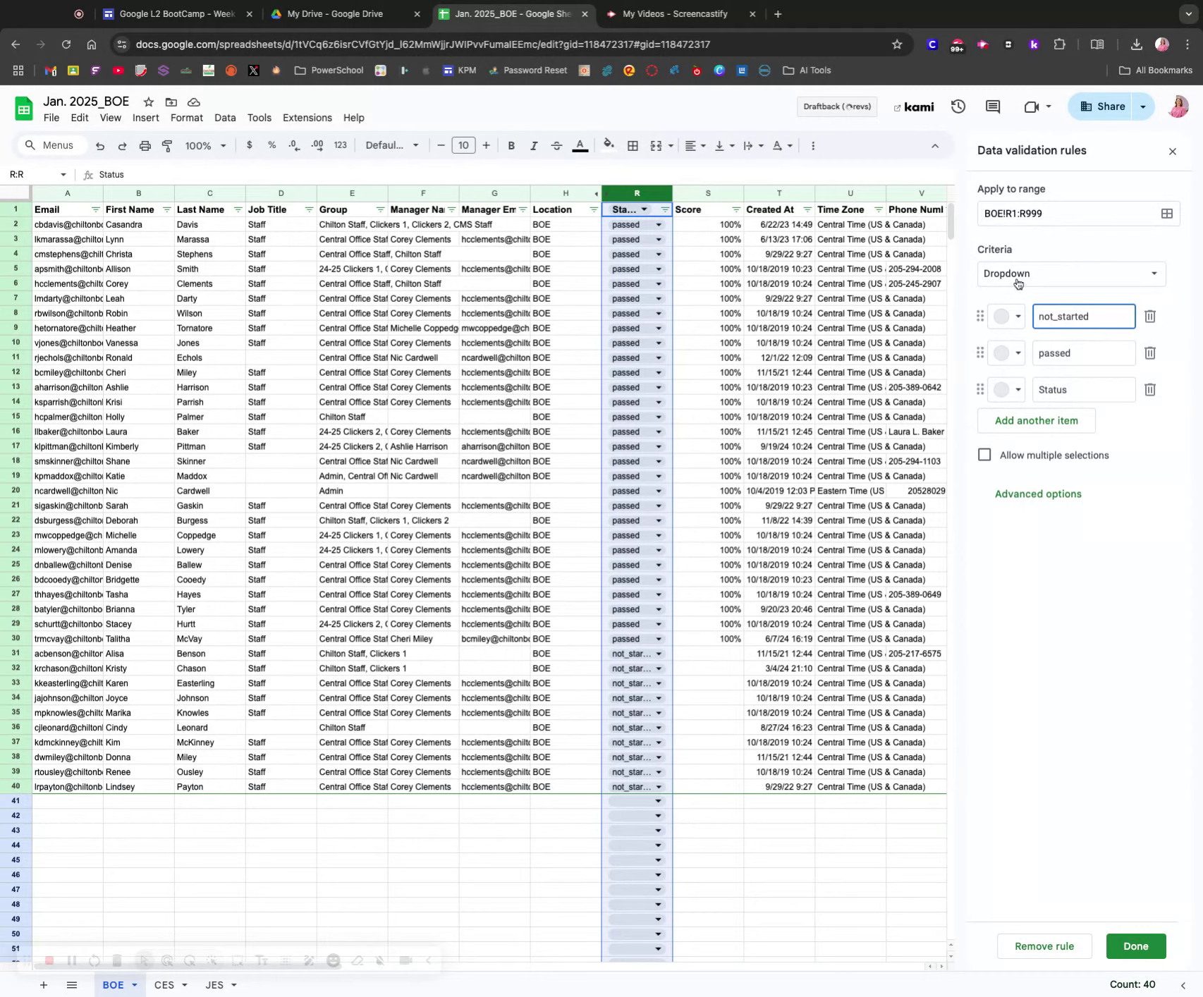
{"action": "left_click", "coordinate": [1173, 151]}
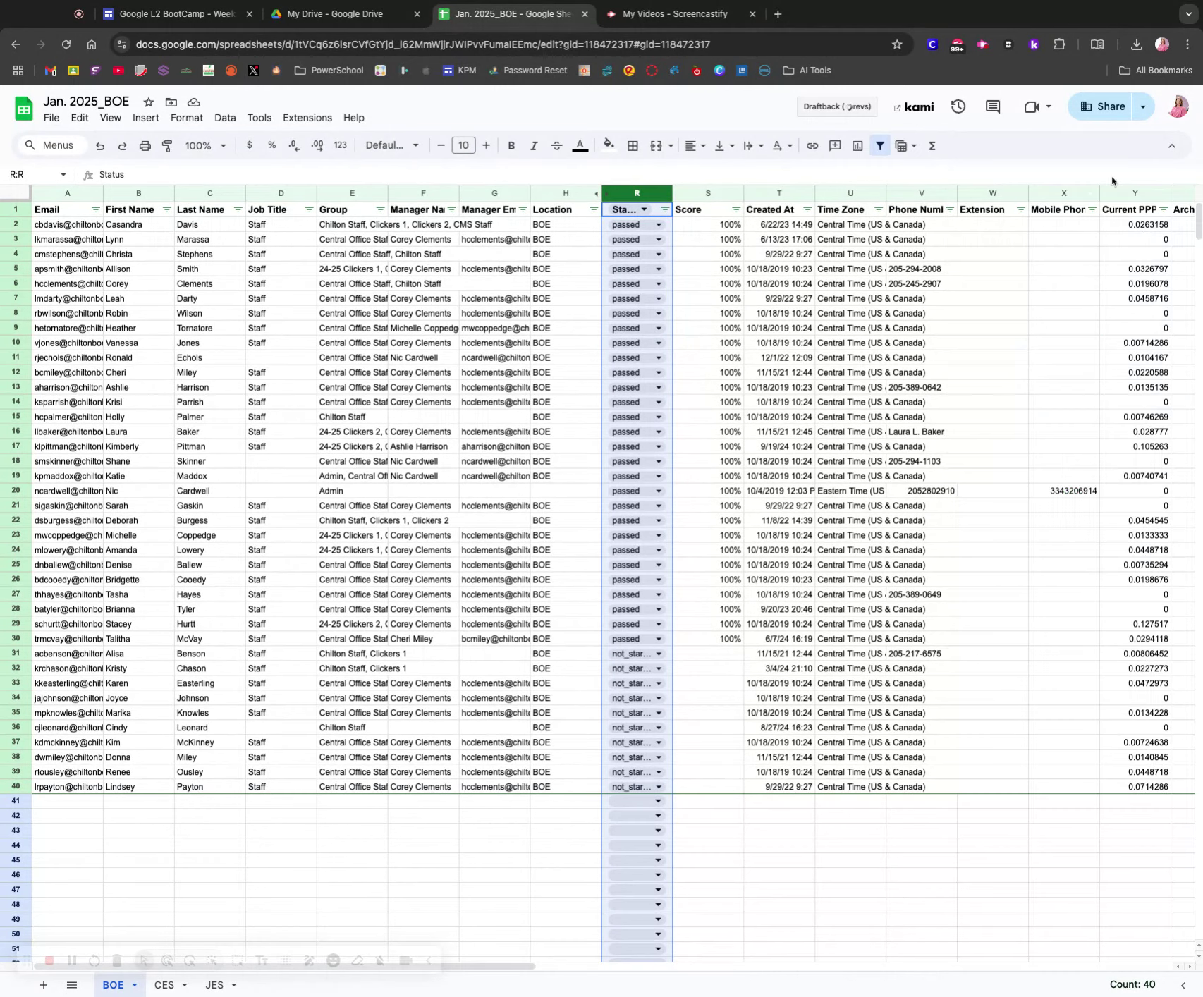
{"action": "right_click", "coordinate": [659, 187]}
{"action": "key", "text": "Escape"}
{"action": "left_click", "coordinate": [733, 176]}
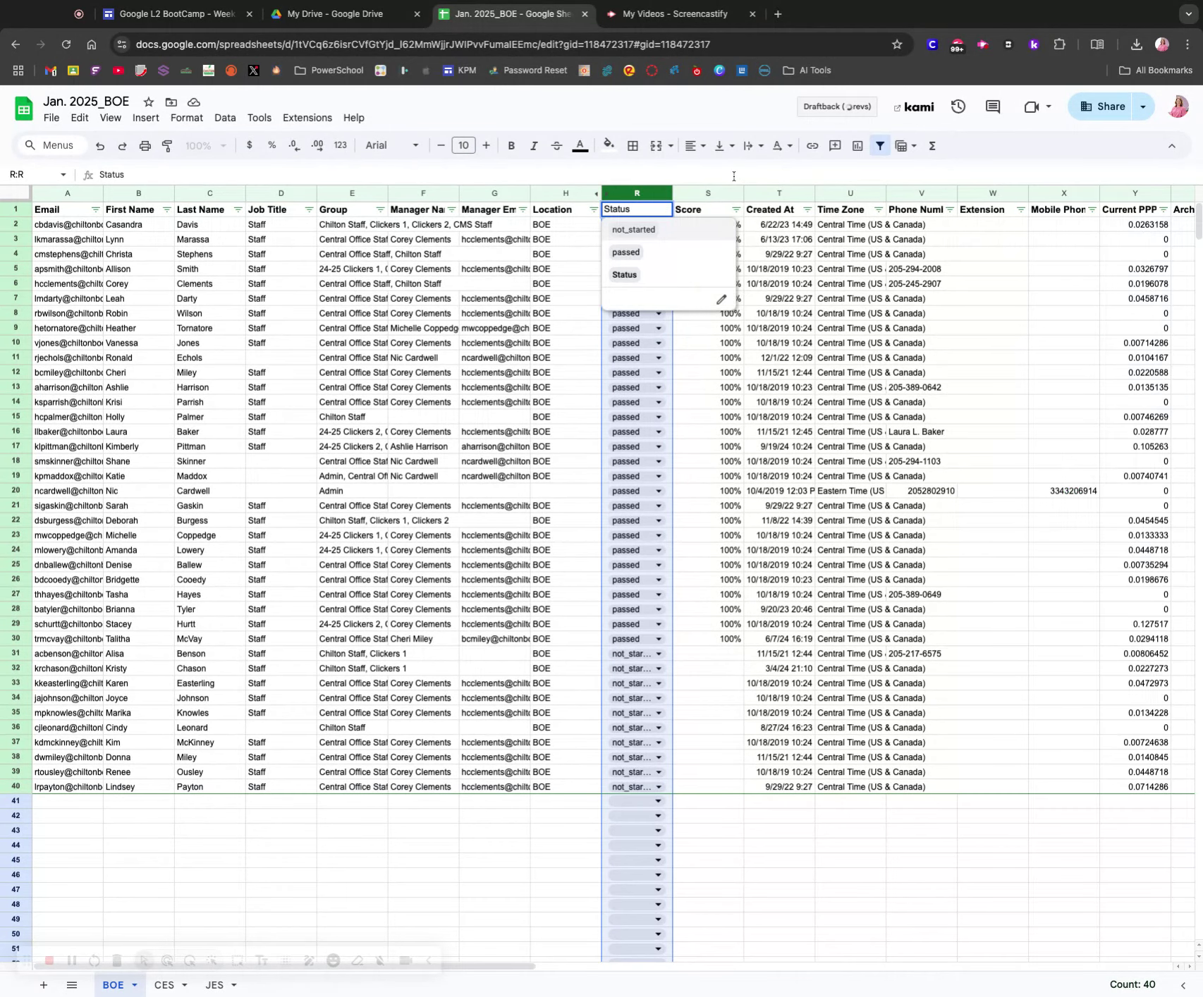
{"action": "left_click", "coordinate": [705, 174]}
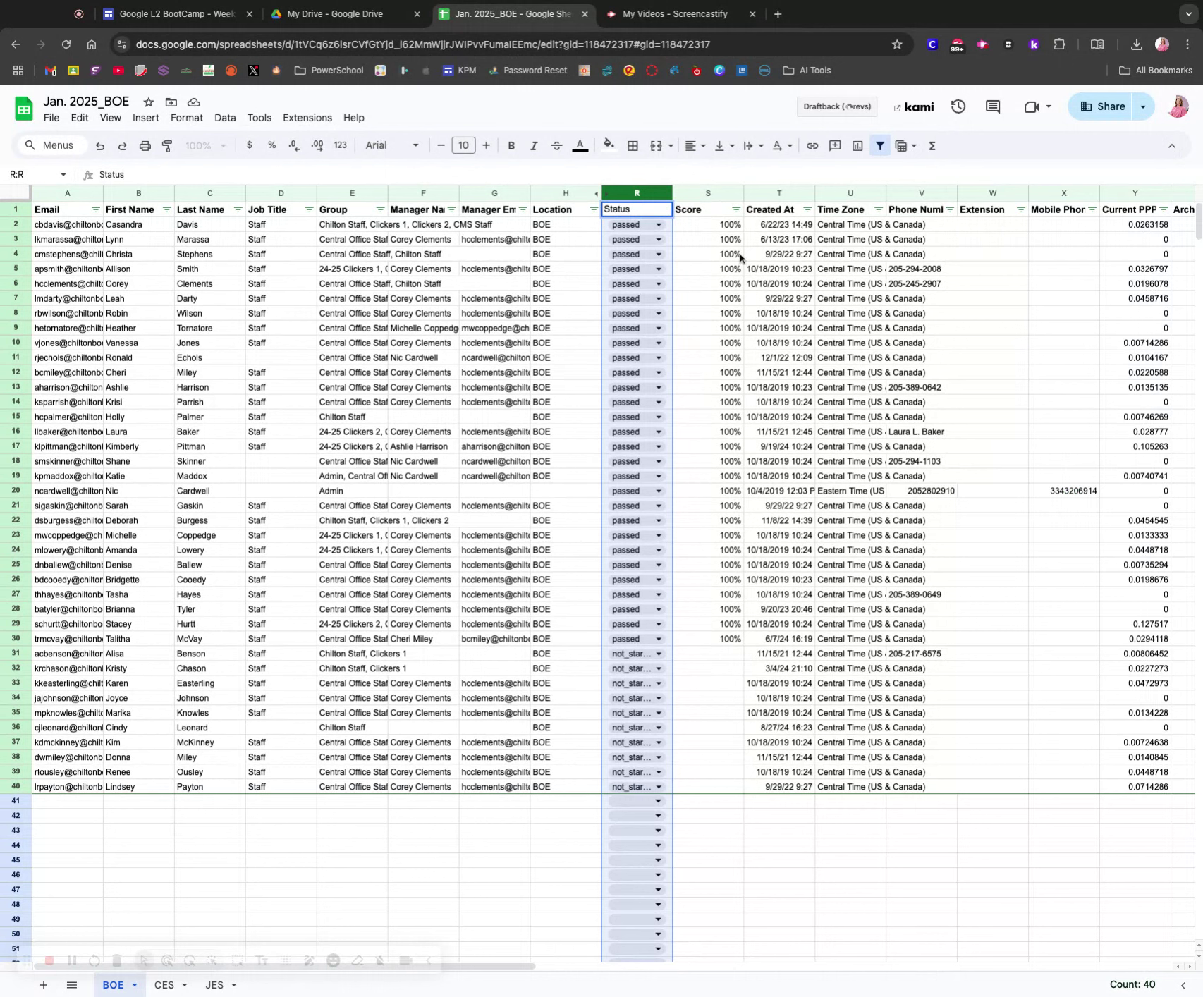
{"action": "key", "text": "Escape"}
Start a conditional formatting rule for the Status column using the "Text contains" condition
{"action": "right_click", "coordinate": [634, 196]}
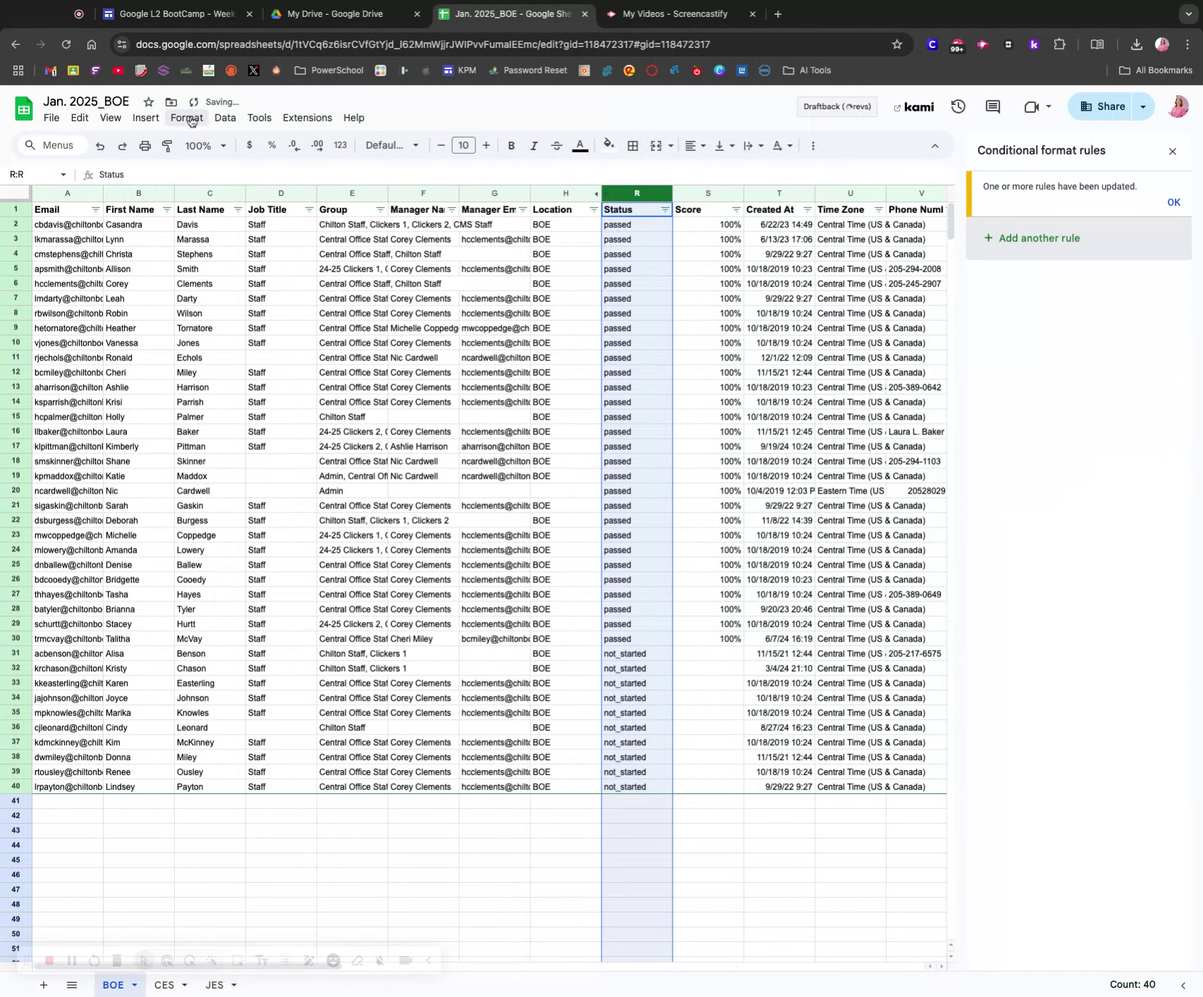
{"action": "left_click", "coordinate": [185, 119]}
{"action": "left_click", "coordinate": [270, 401]}
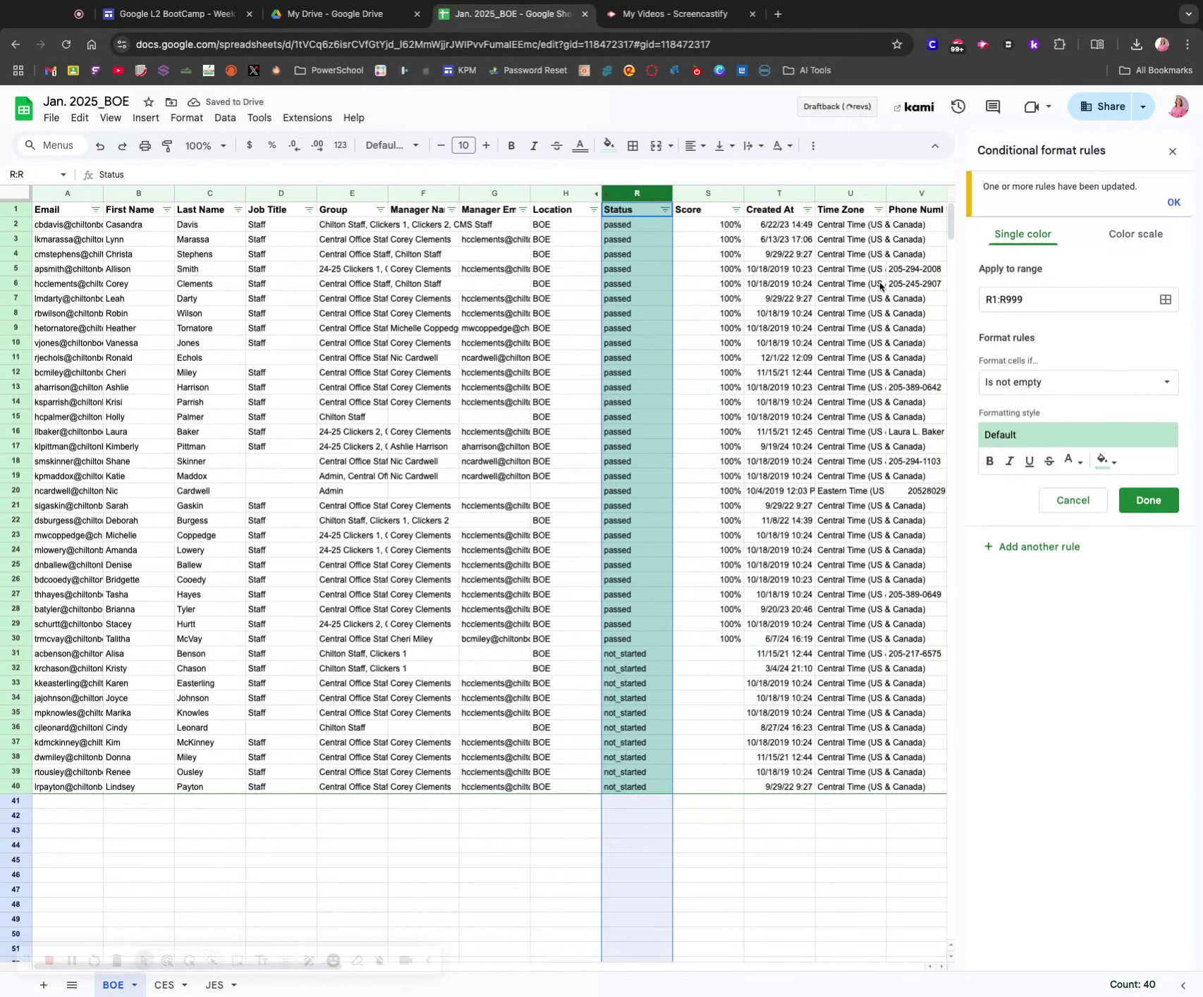
{"action": "left_click", "coordinate": [1065, 387]}
{"action": "left_click", "coordinate": [1054, 337]}
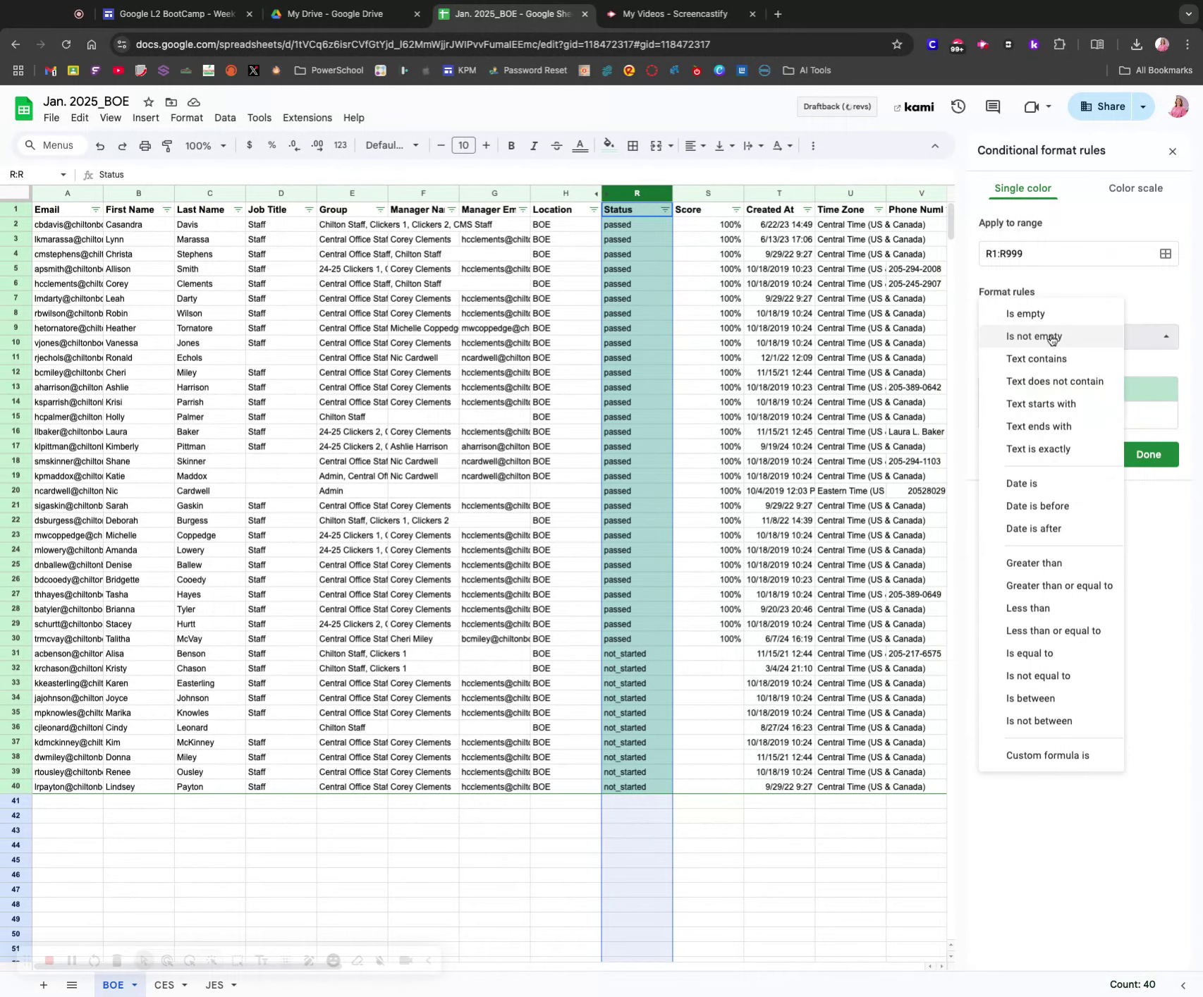
{"action": "left_click", "coordinate": [1050, 359]}
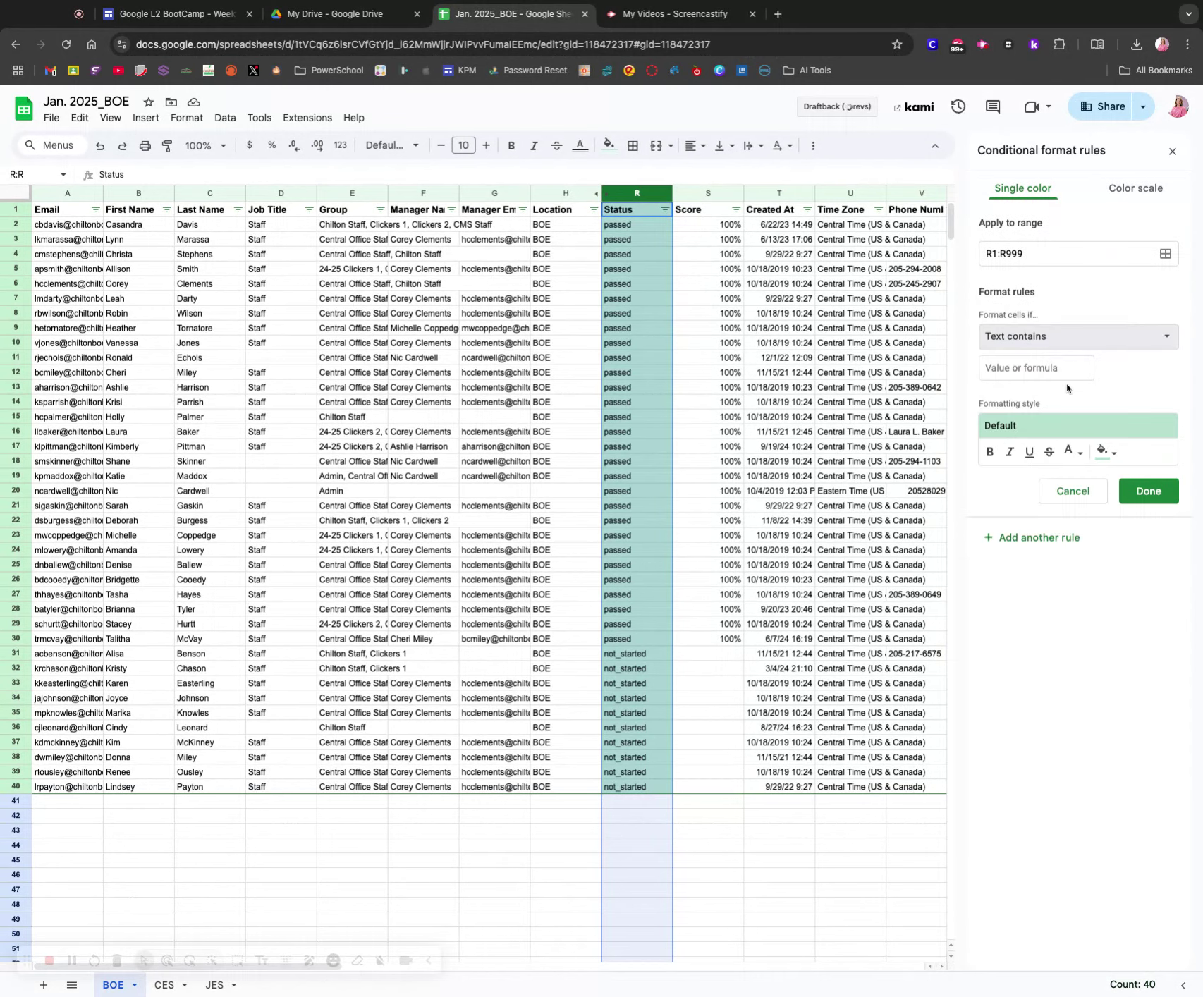
Make the conditional formatting rule match "passed" and give matching cells a medium green fill
{"action": "left_click", "coordinate": [1045, 372]}
{"action": "type", "text": "passxe"}
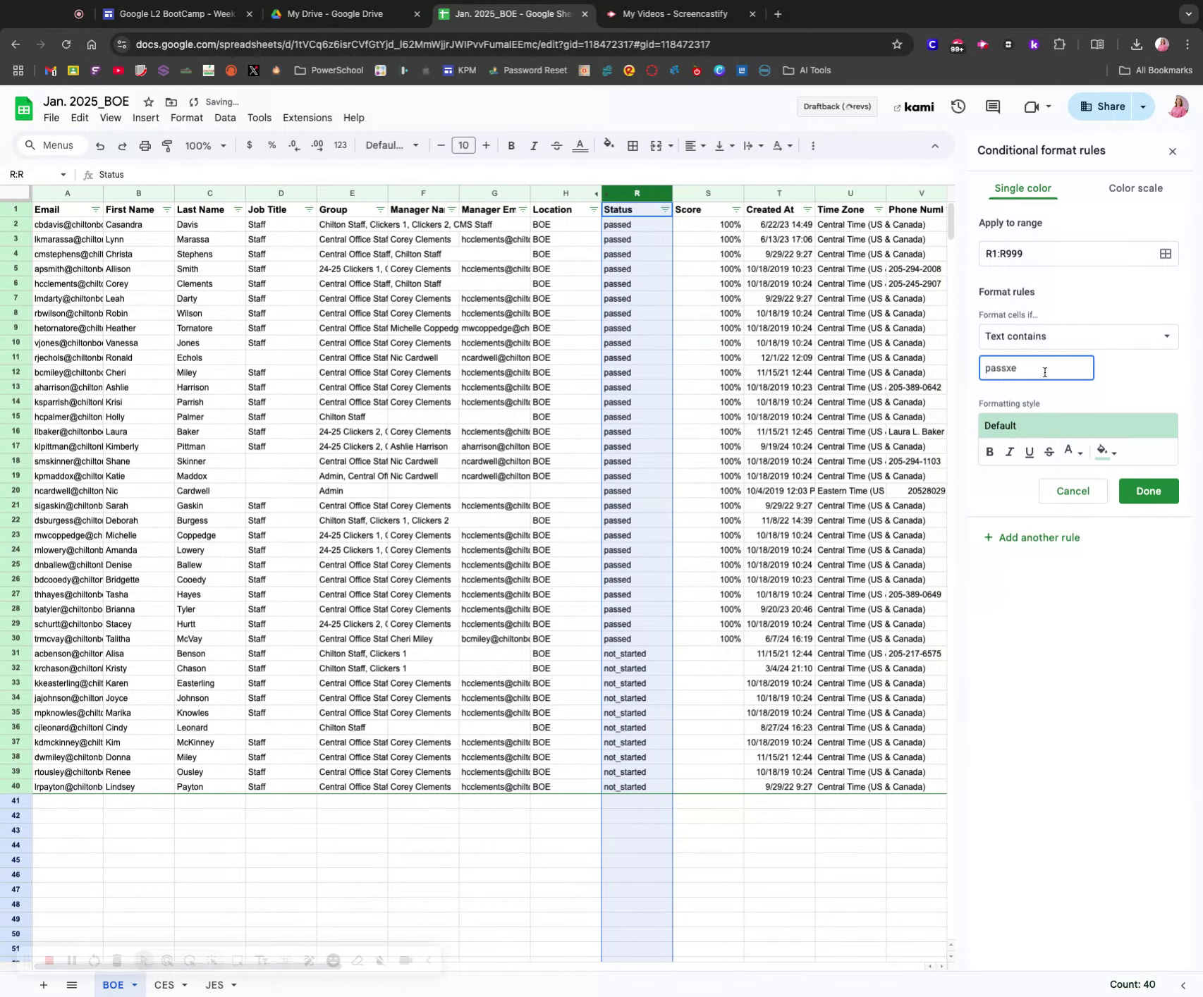
{"action": "key", "text": "BackSpace"}
{"action": "key", "text": "BackSpace"}
{"action": "type", "text": "ed"}
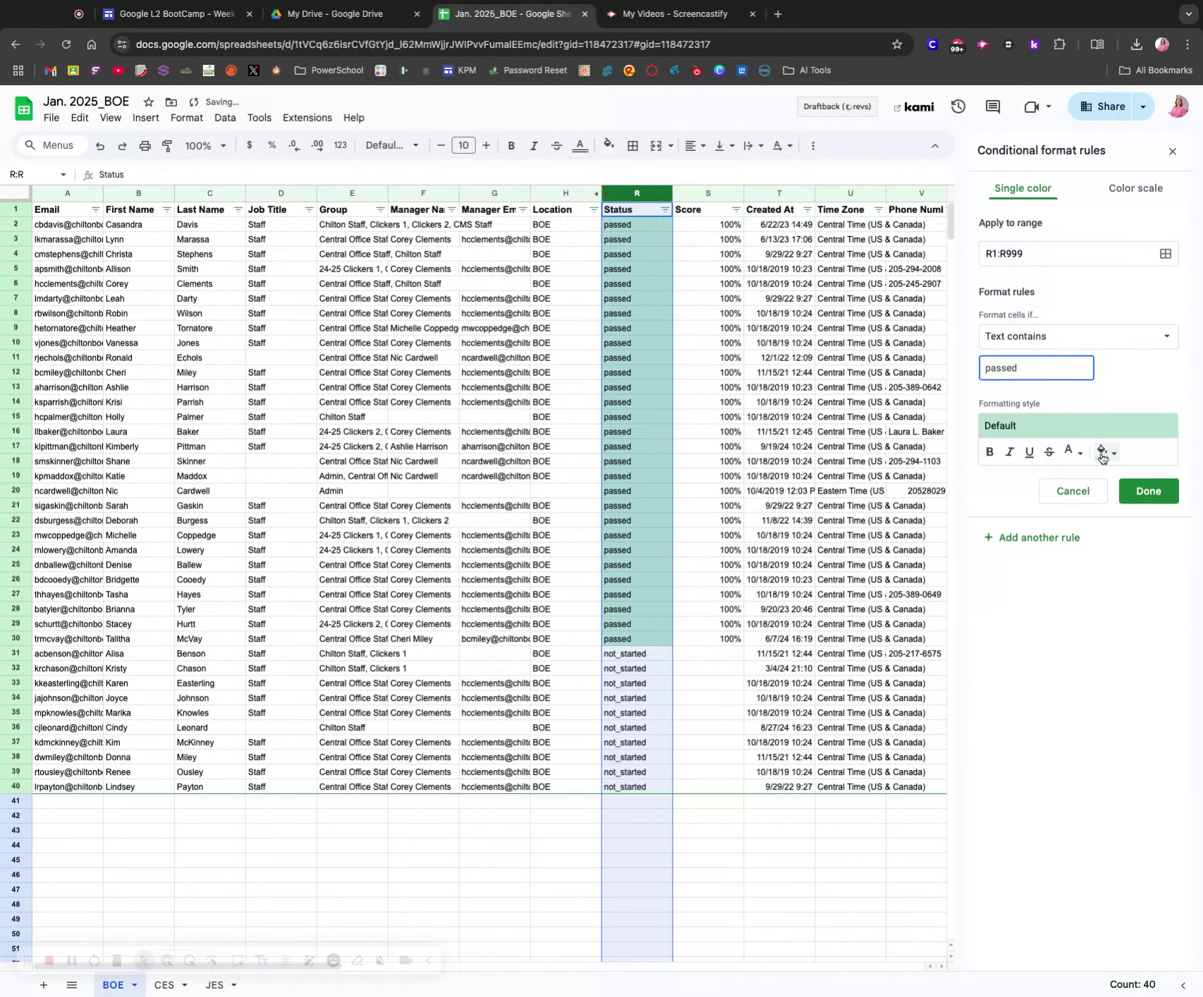
{"action": "left_click", "coordinate": [1097, 454]}
{"action": "left_click", "coordinate": [1027, 578]}
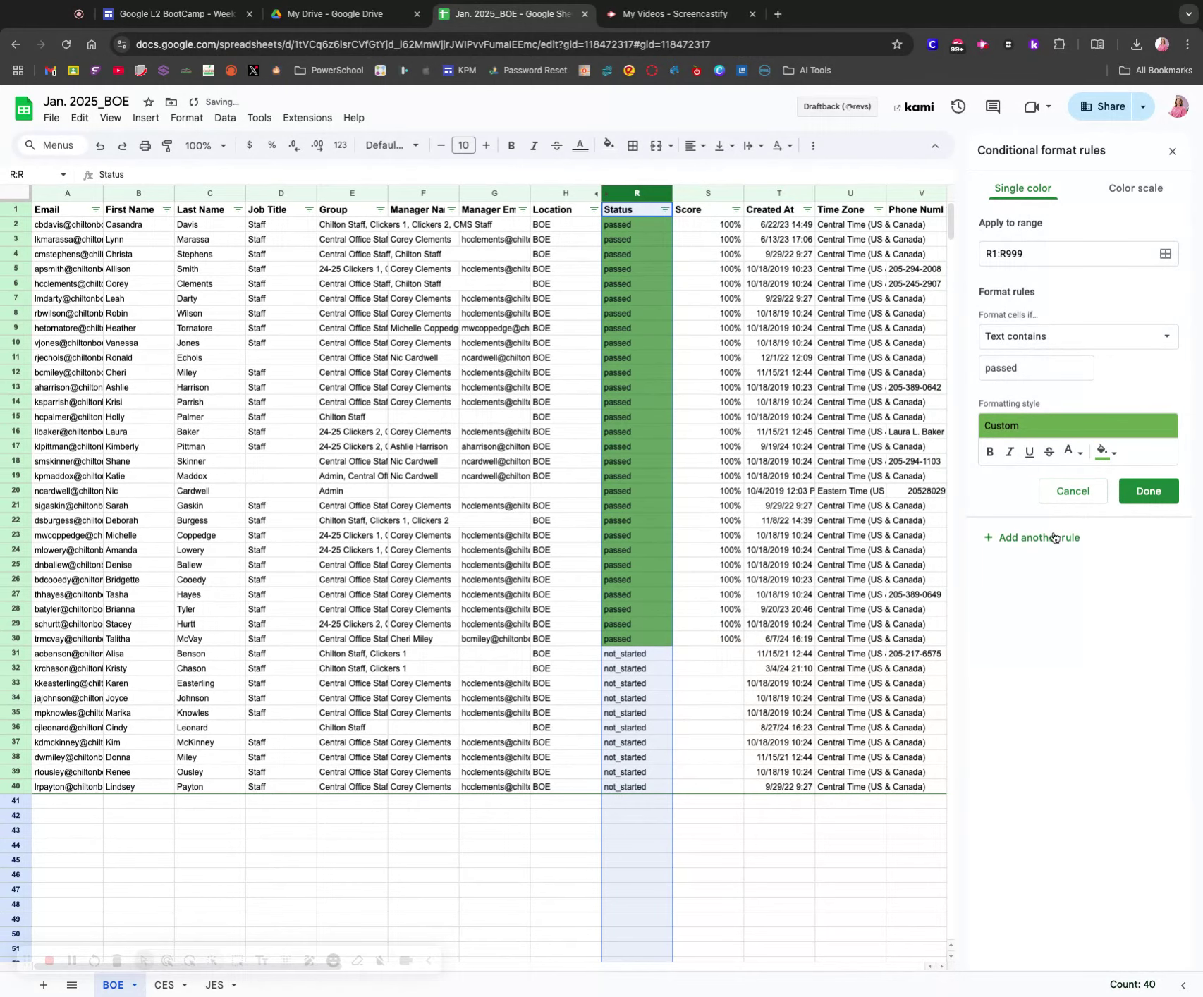
Add a second rule giving Status cells that contain "not_started" a bright red fill
{"action": "double_click", "coordinate": [1042, 371]}
{"action": "type", "text": "not"}
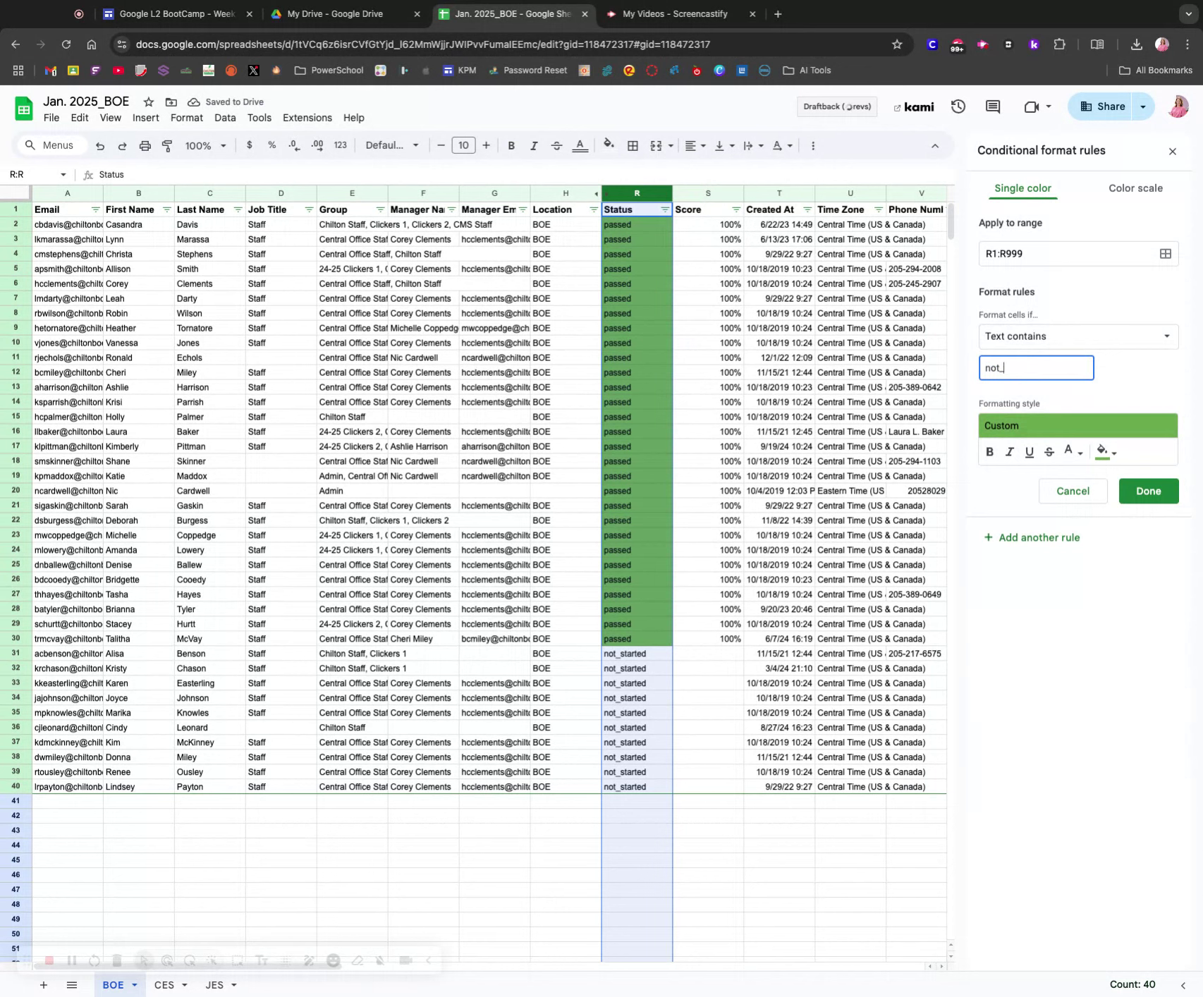
{"action": "type", "text": "_started"}
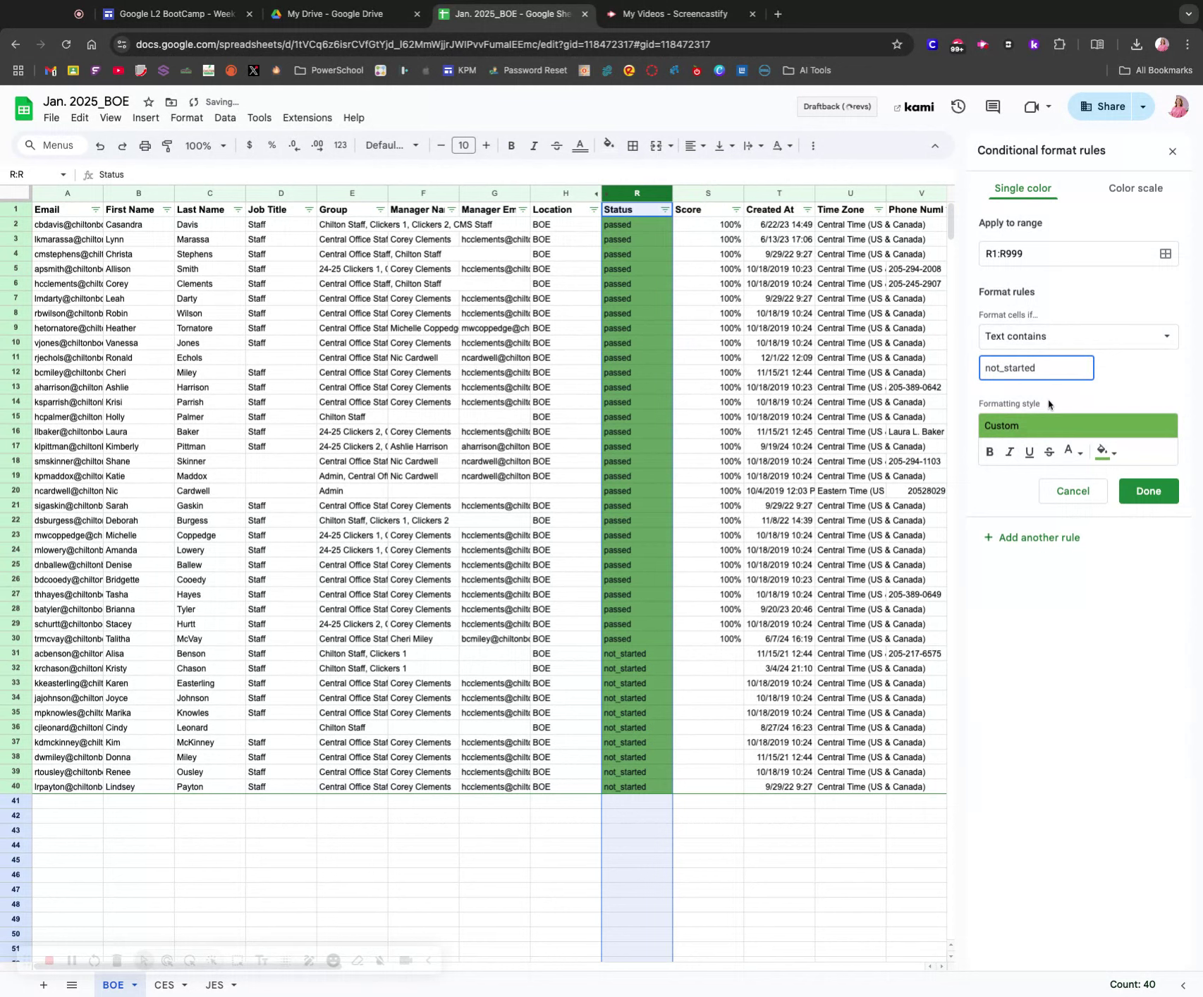
{"action": "left_click", "coordinate": [1104, 451]}
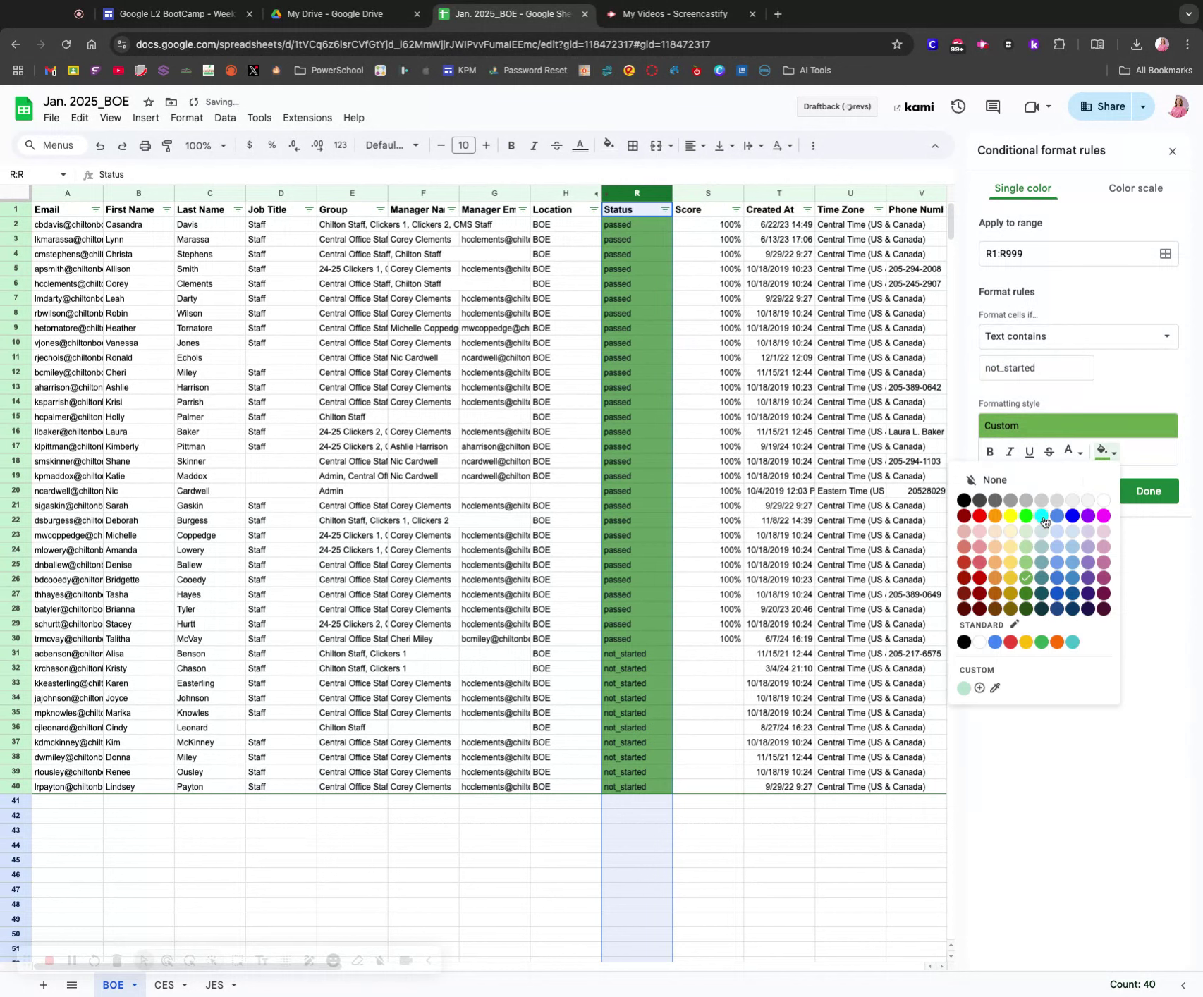
{"action": "left_click", "coordinate": [981, 517]}
Try a lighter red and a dark red fill for the "not_started" rule
{"action": "left_click", "coordinate": [1103, 453]}
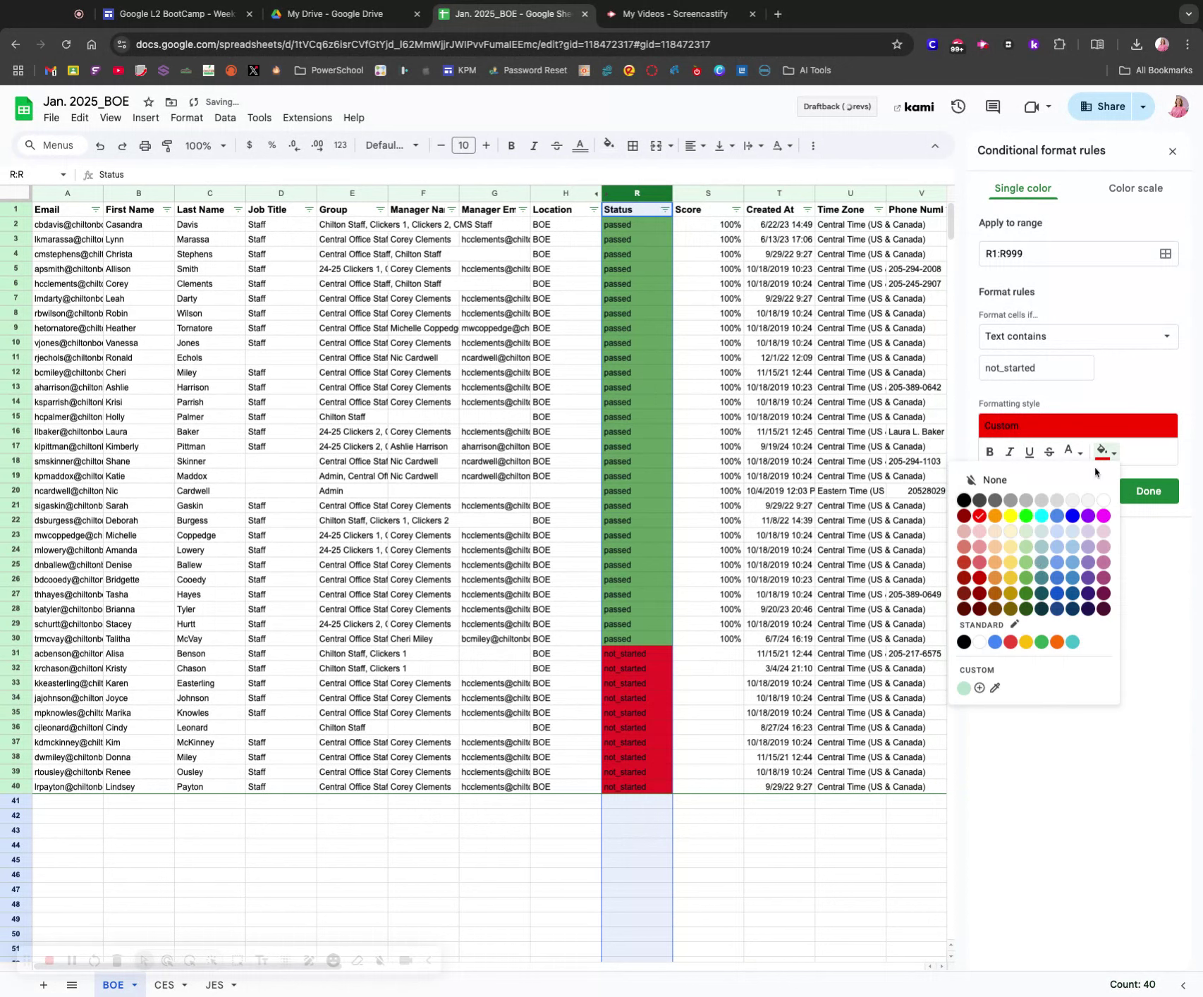
{"action": "left_click", "coordinate": [979, 572]}
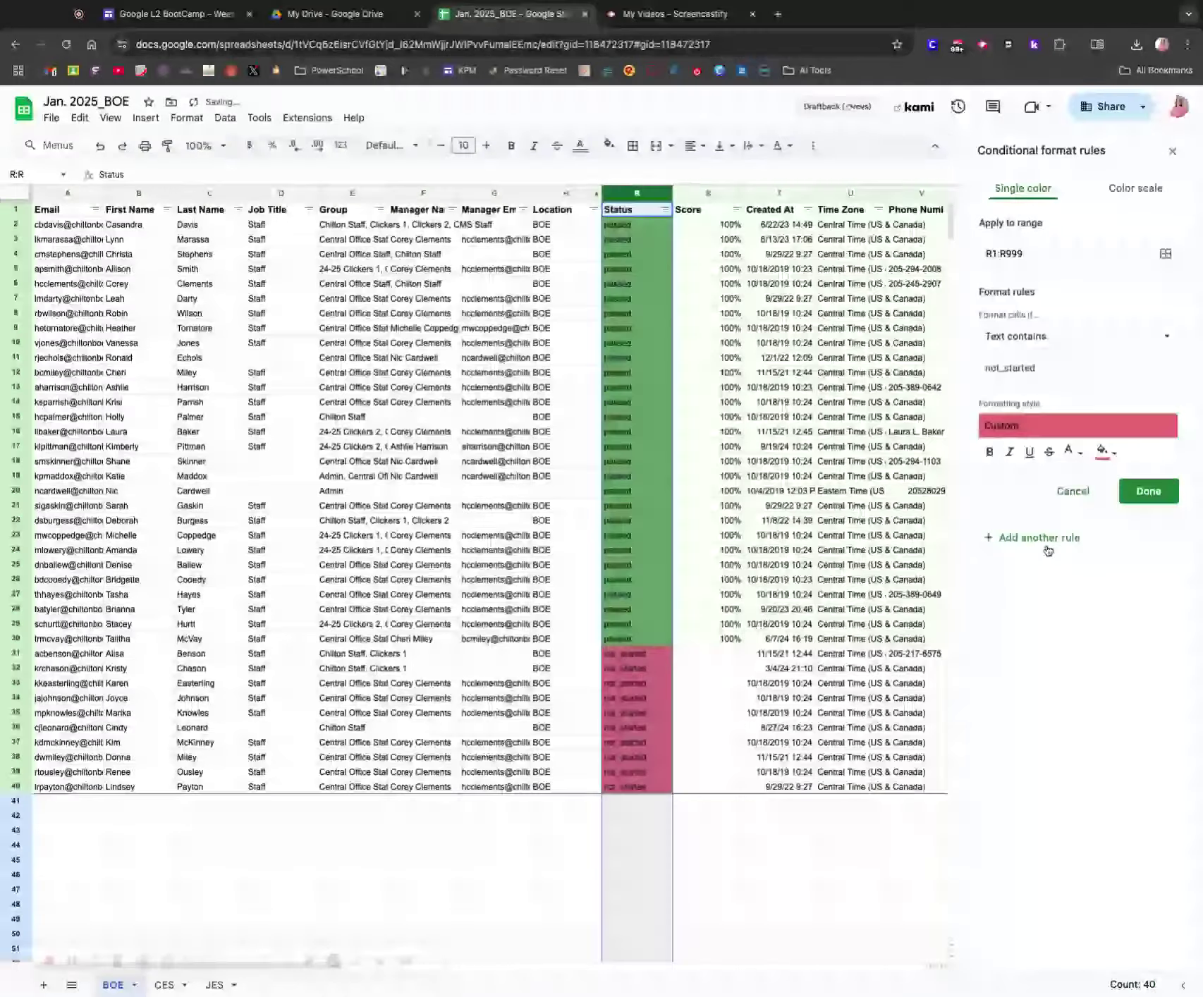
{"action": "left_click", "coordinate": [1104, 452]}
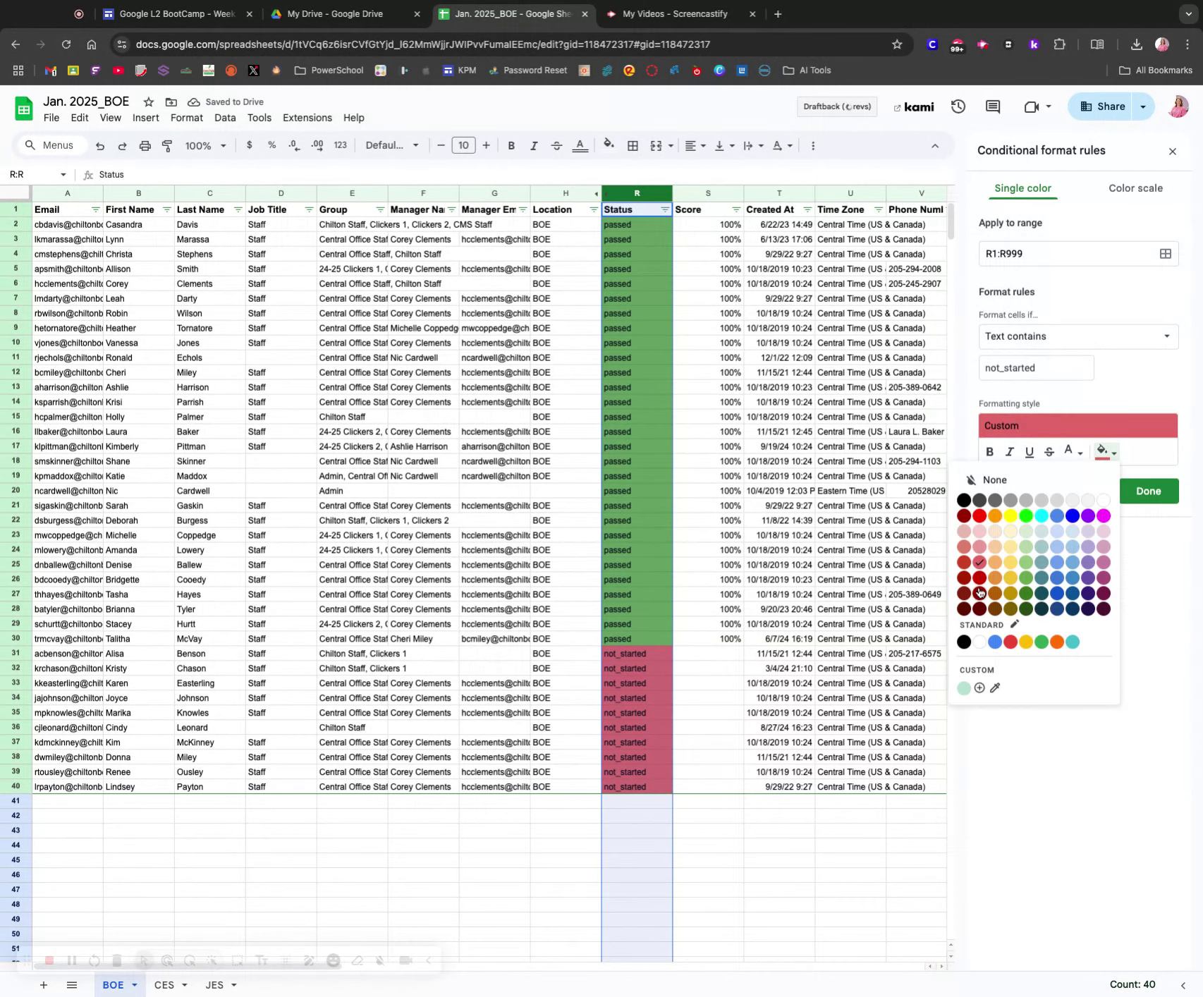
{"action": "left_click", "coordinate": [979, 593]}
Set the "not_started" rule's fill back to bright red and save the rule
{"action": "left_click", "coordinate": [1104, 453]}
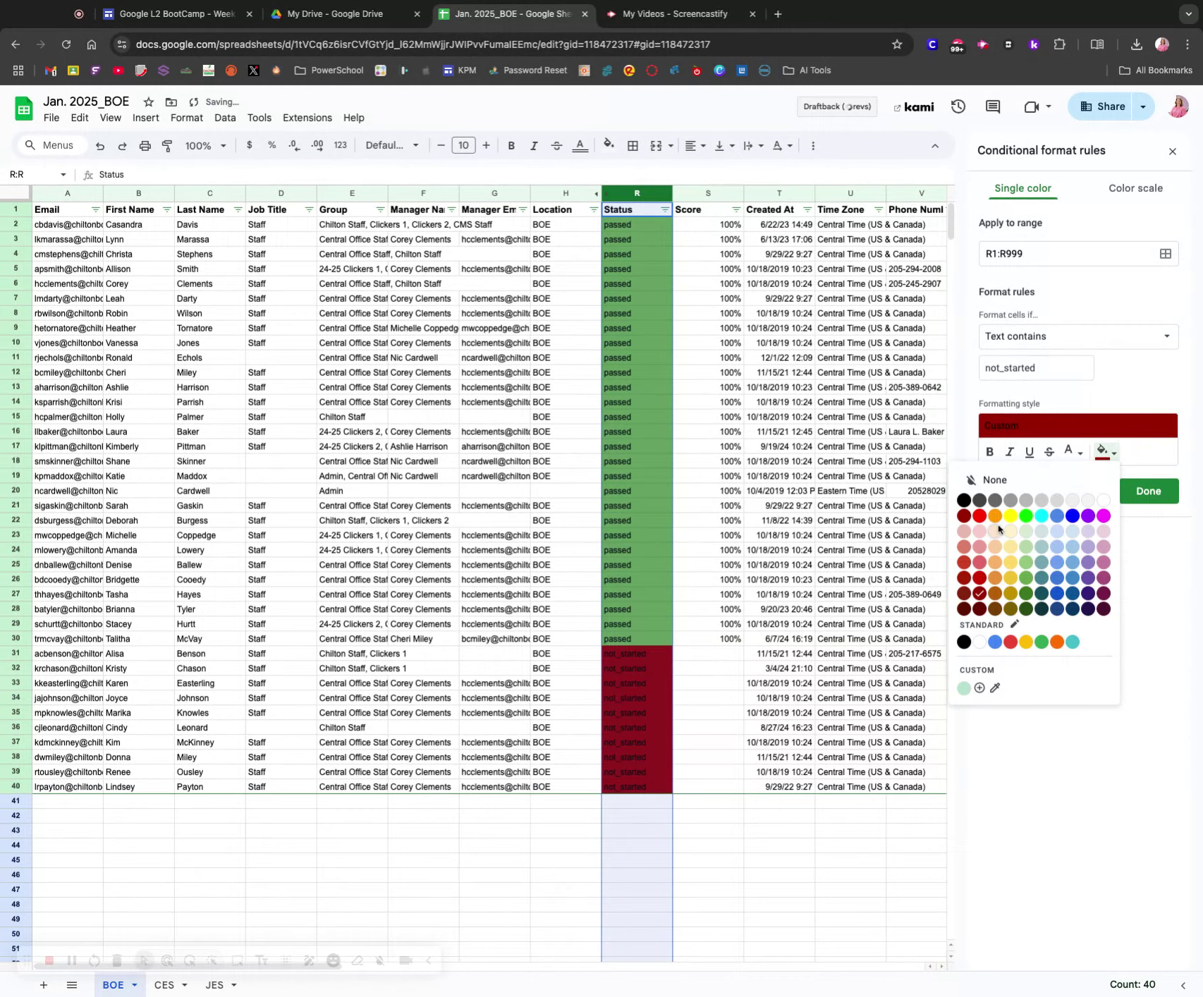
{"action": "left_click", "coordinate": [981, 516]}
{"action": "left_click", "coordinate": [1145, 493]}
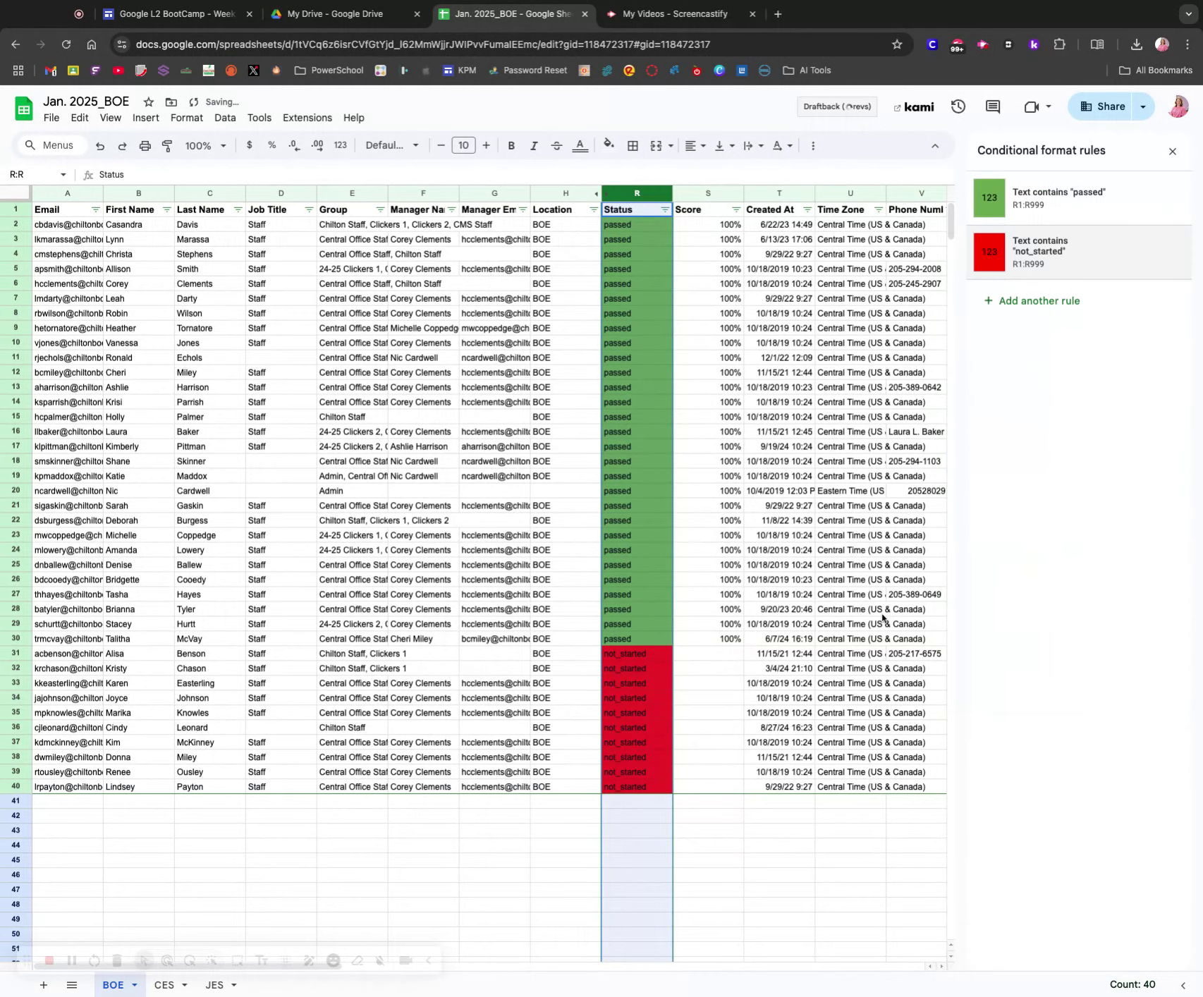
{"action": "left_click", "coordinate": [783, 609]}
Enter passed, passed, not_started and passed in Status cells R41 to R44 to test the conditional formatting rules
{"action": "left_click", "coordinate": [623, 806]}
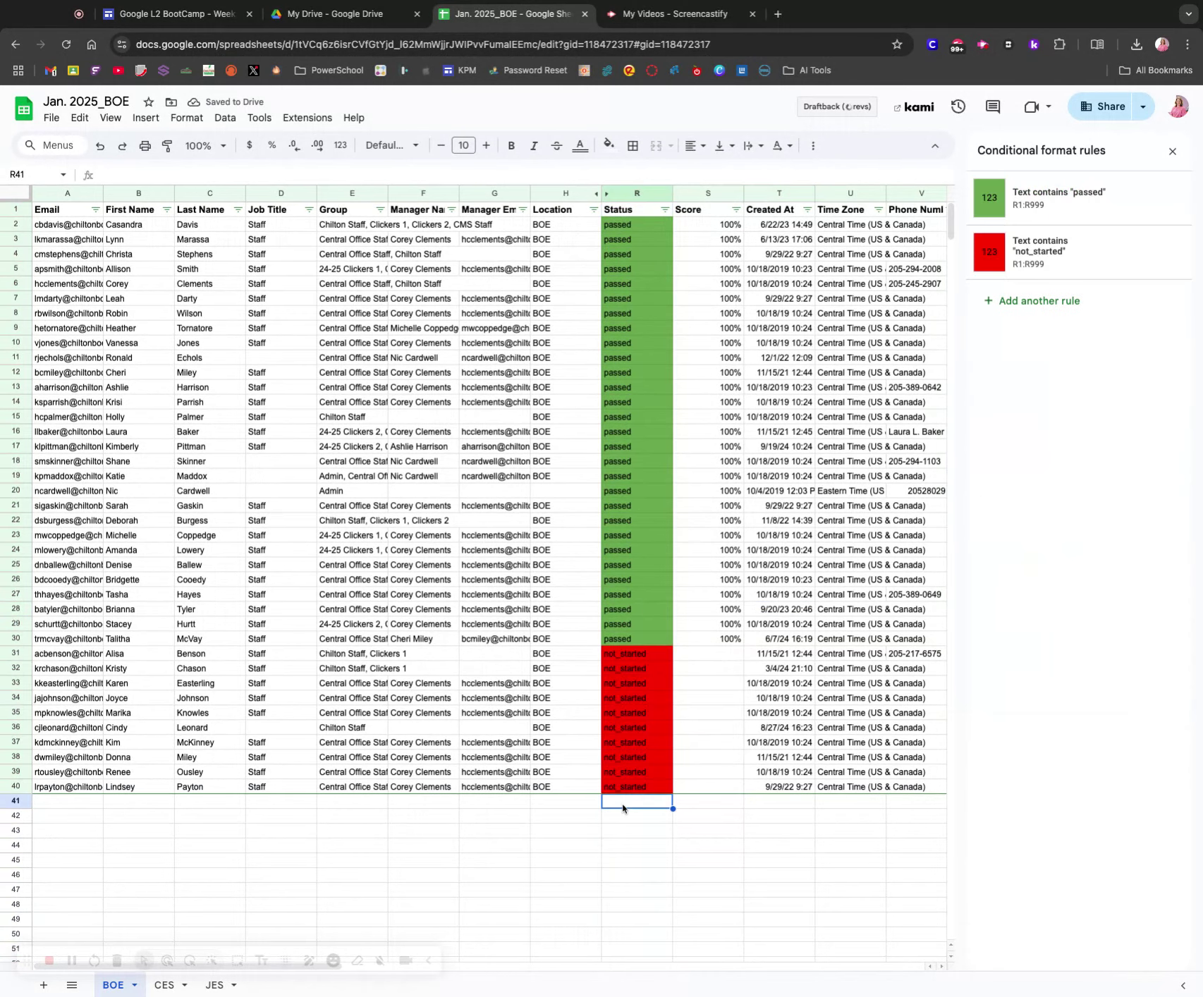
{"action": "type", "text": "passed"}
{"action": "key", "text": "Return"}
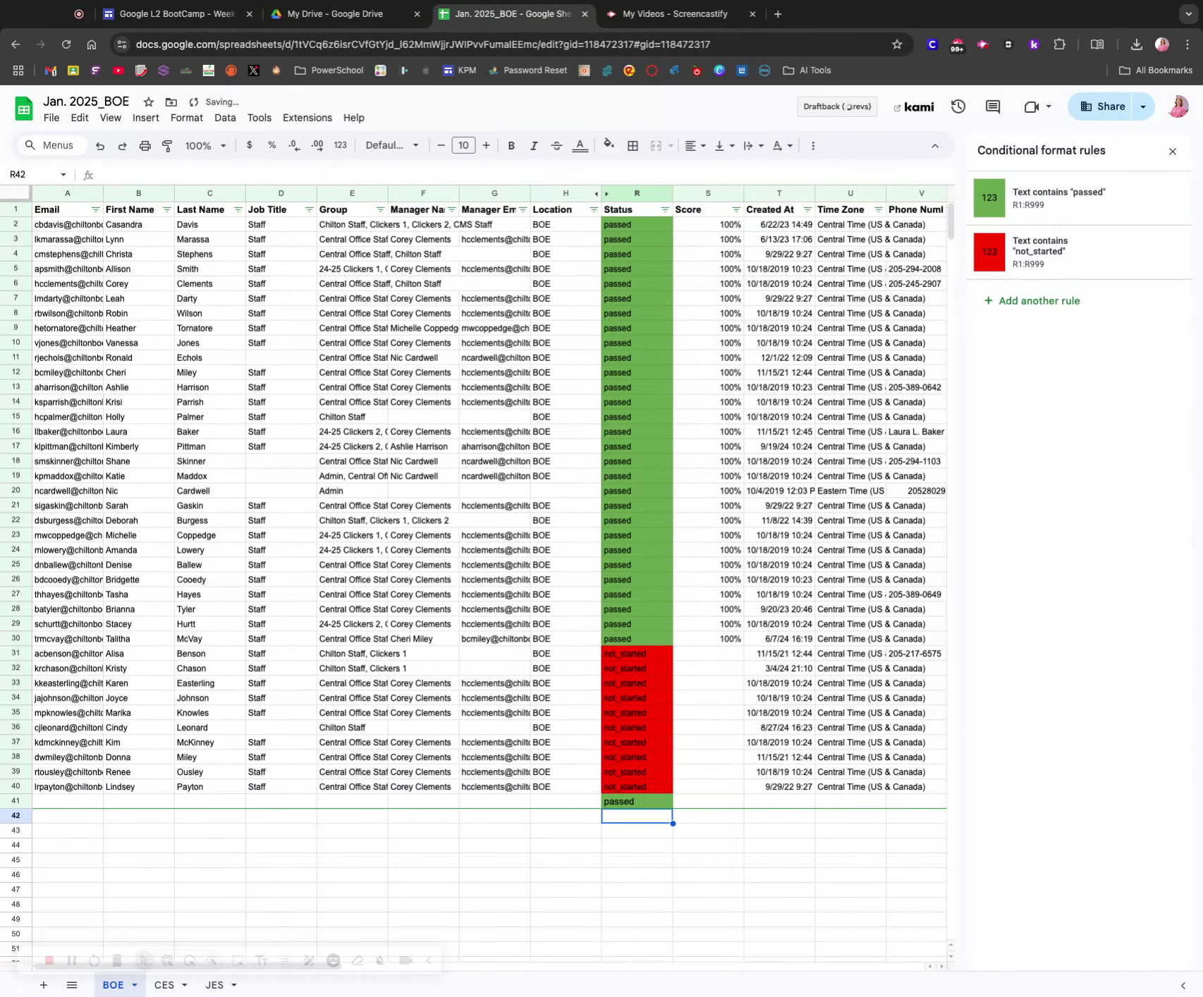
{"action": "type", "text": "passed"}
{"action": "key", "text": "Return"}
{"action": "type", "text": "not_"}
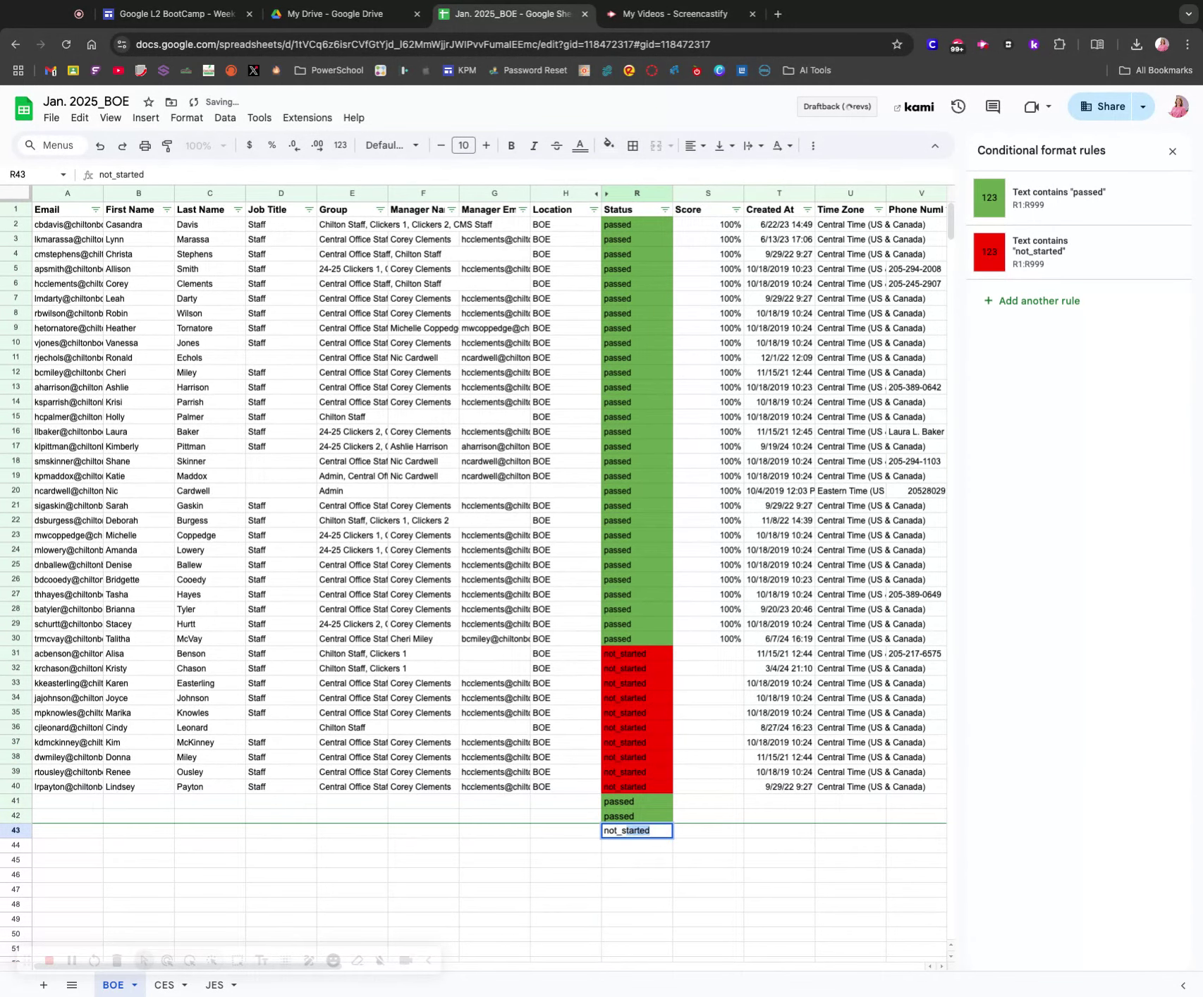
{"action": "type", "text": "started"}
{"action": "key", "text": "Return"}
{"action": "type", "text": "passed"}
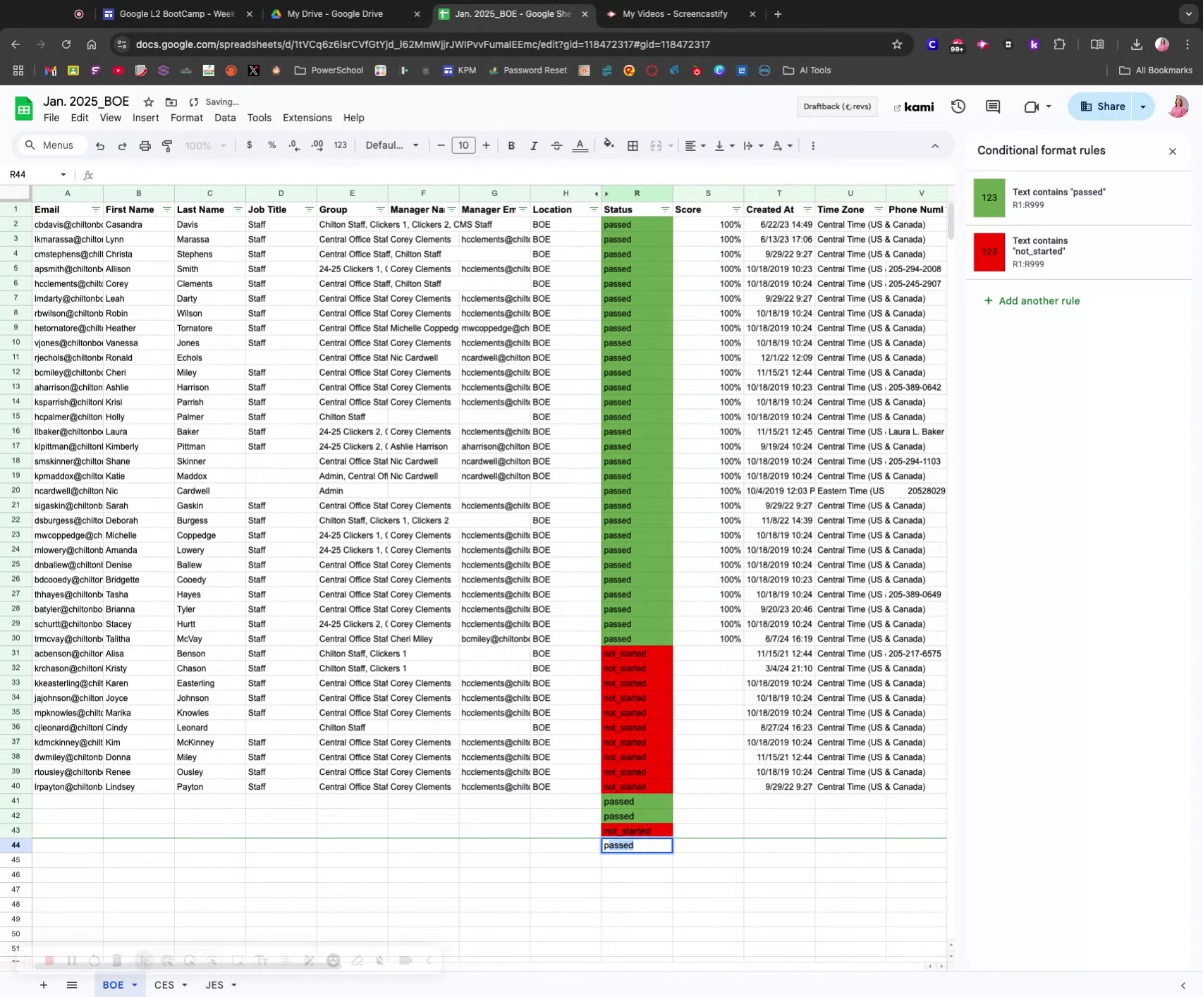
{"action": "key", "text": "Return"}
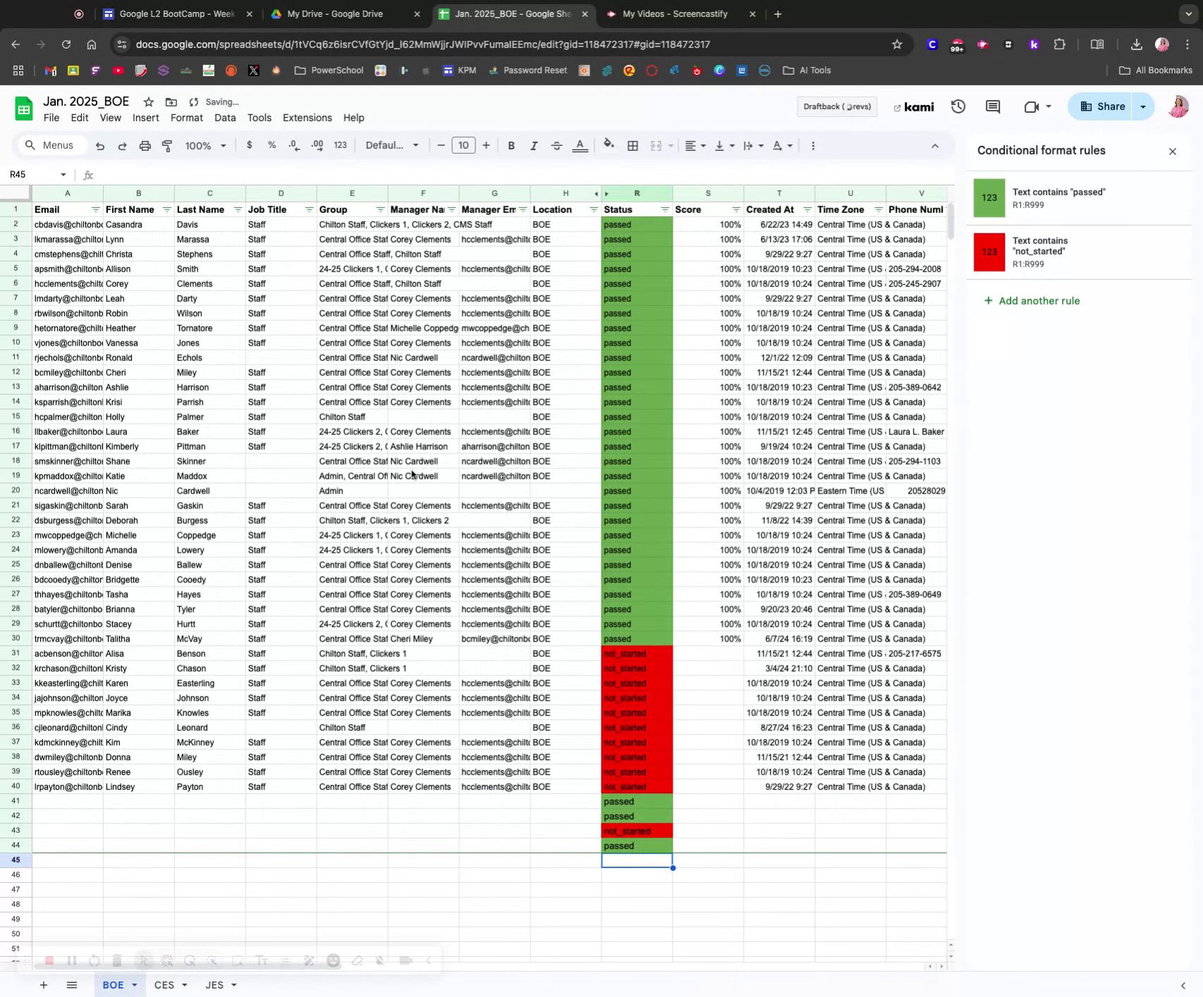
{"action": "left_click", "coordinate": [696, 815]}
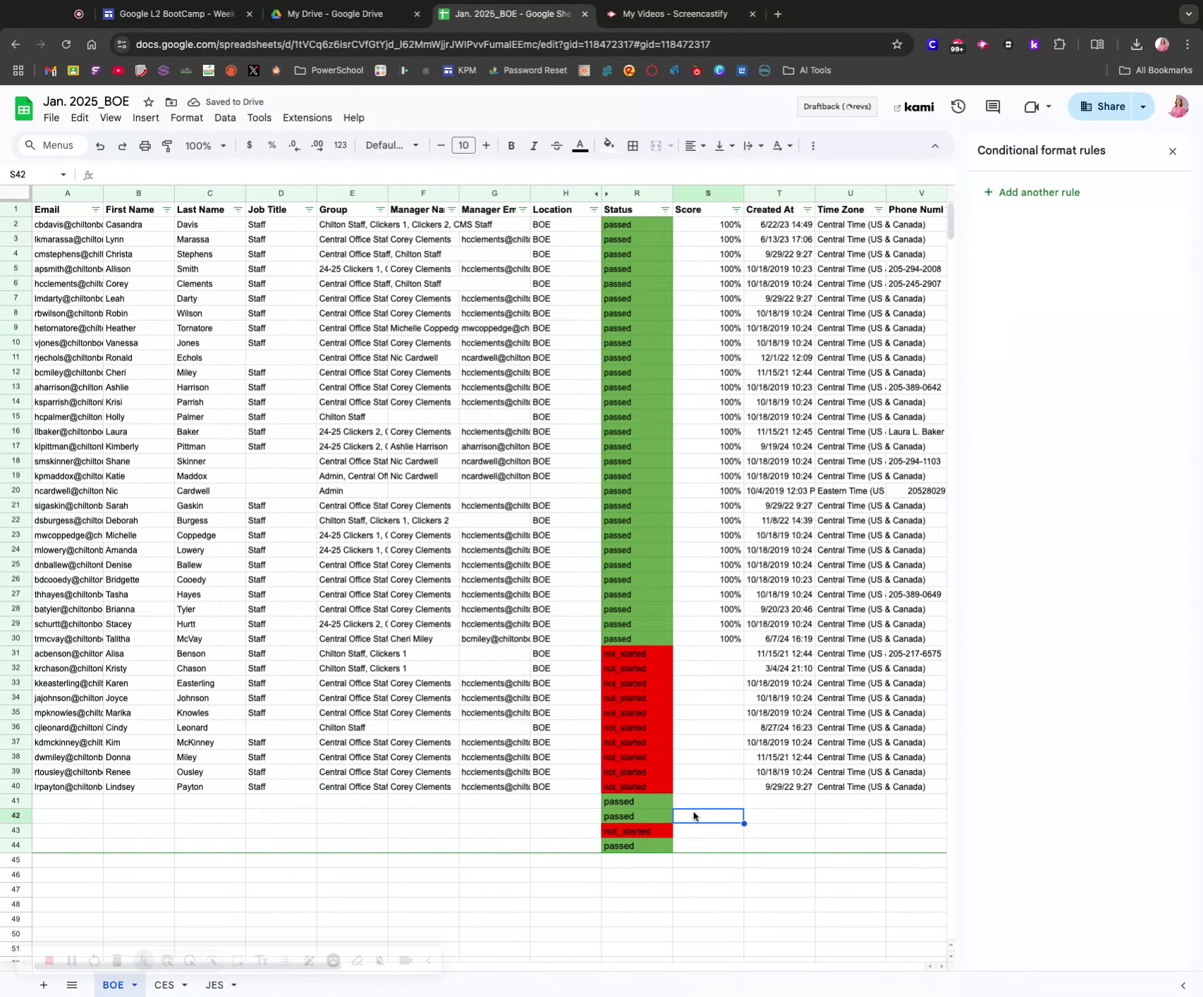
Delete the four test entries in R41:R44 of the Status column, shifting the cells left
{"action": "left_click_drag", "start_coordinate": [628, 806], "coordinate": [624, 844]}
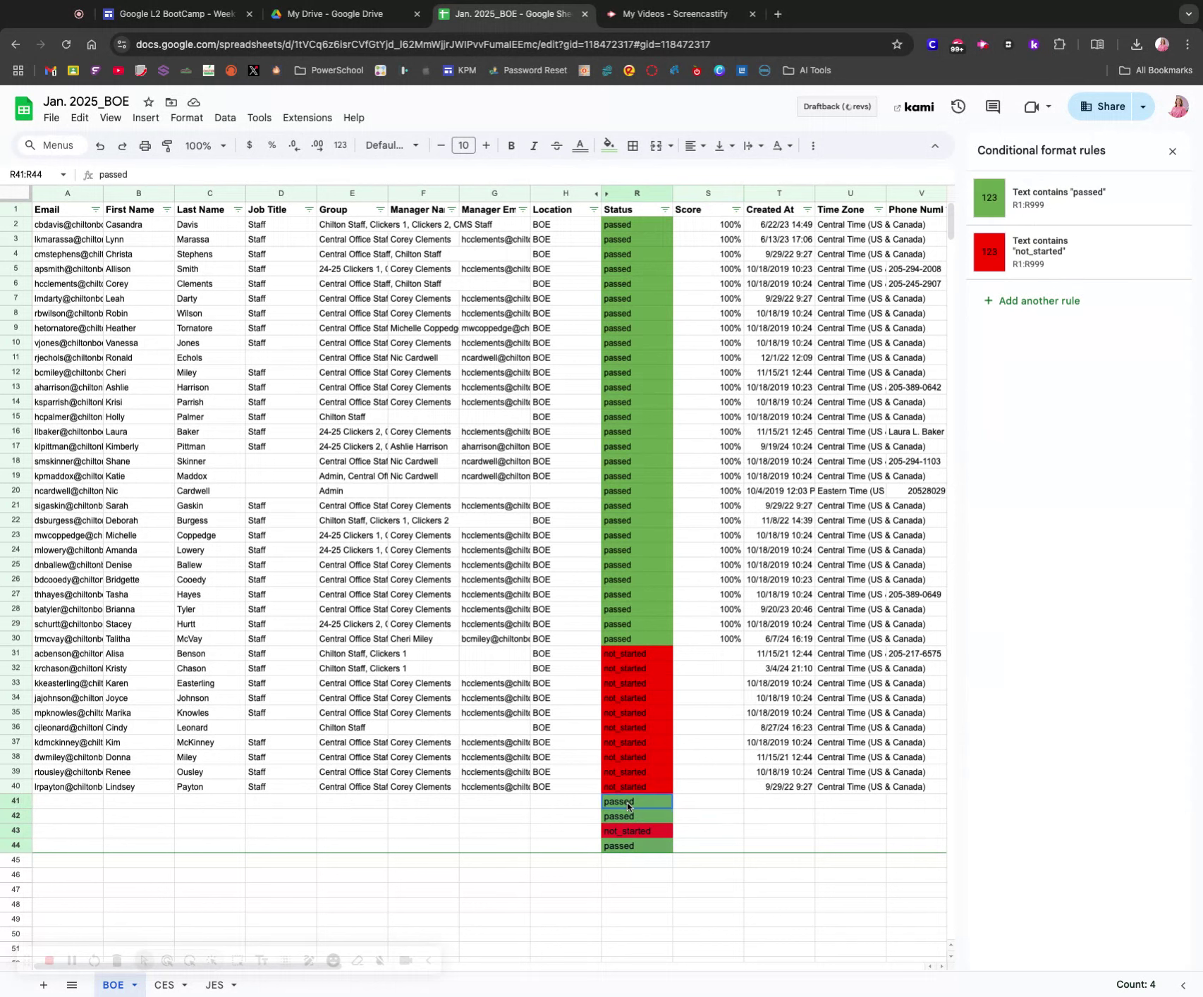
{"action": "right_click", "coordinate": [624, 844]}
{"action": "mouse_move", "coordinate": [693, 564]}
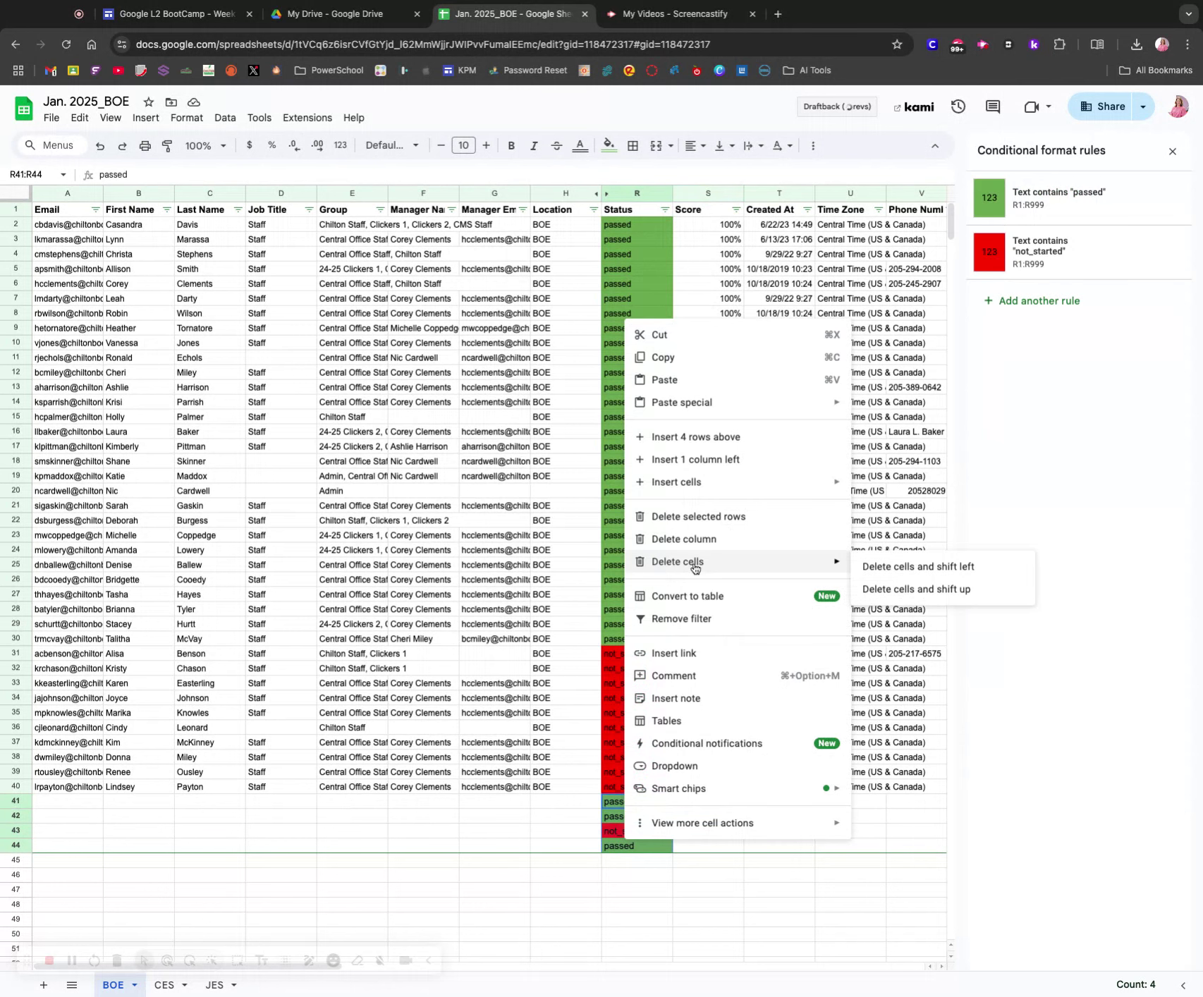
{"action": "left_click", "coordinate": [963, 570]}
Sort the staff list by First Name from A to Z
{"action": "left_click_drag", "start_coordinate": [357, 596], "coordinate": [422, 596]}
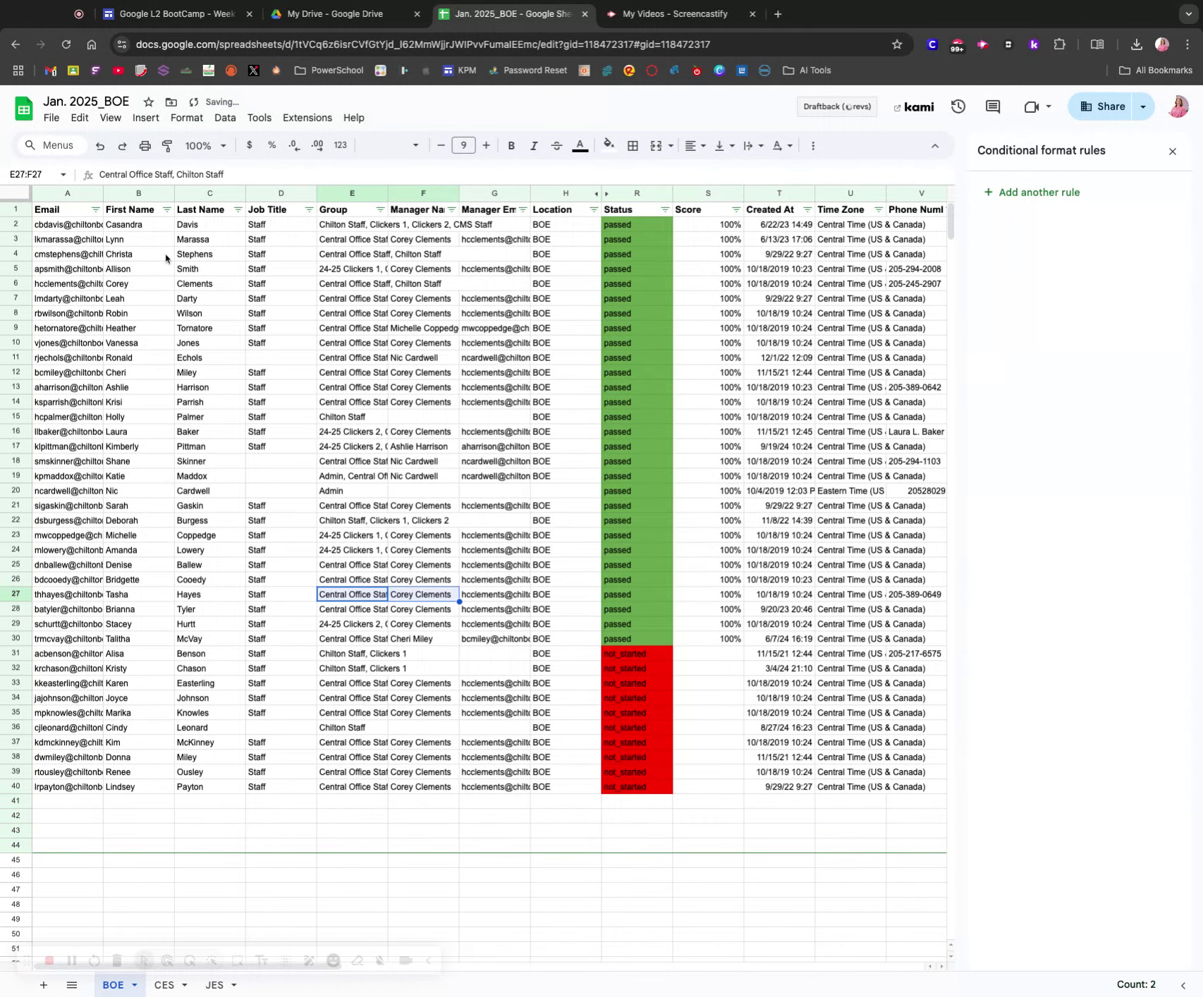
{"action": "left_click", "coordinate": [167, 209]}
{"action": "left_click", "coordinate": [211, 233]}
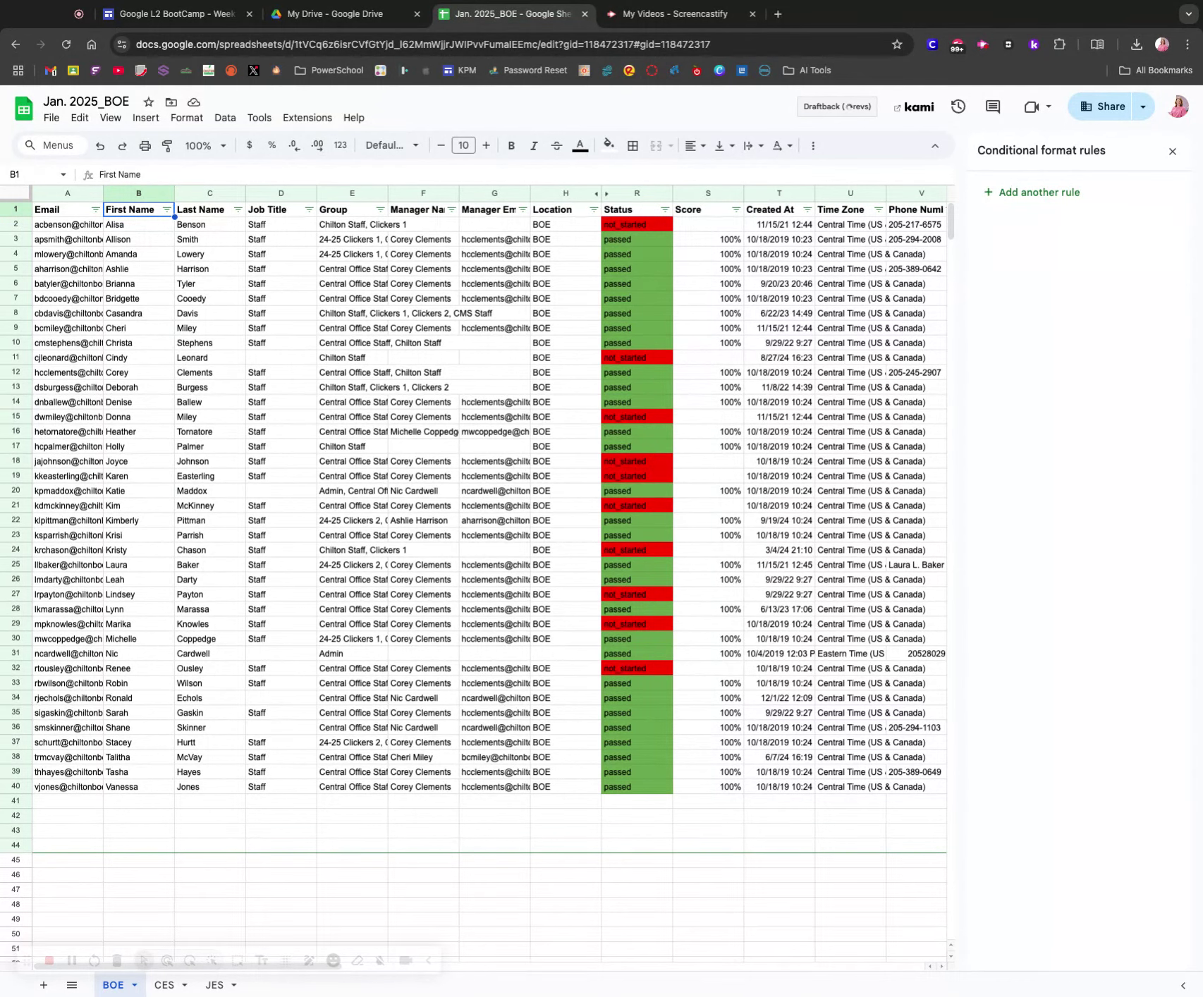
Start another conditional formatting rule on the First Name header and look through the available format conditions
{"action": "left_click", "coordinate": [1009, 192]}
{"action": "left_click", "coordinate": [1044, 344]}
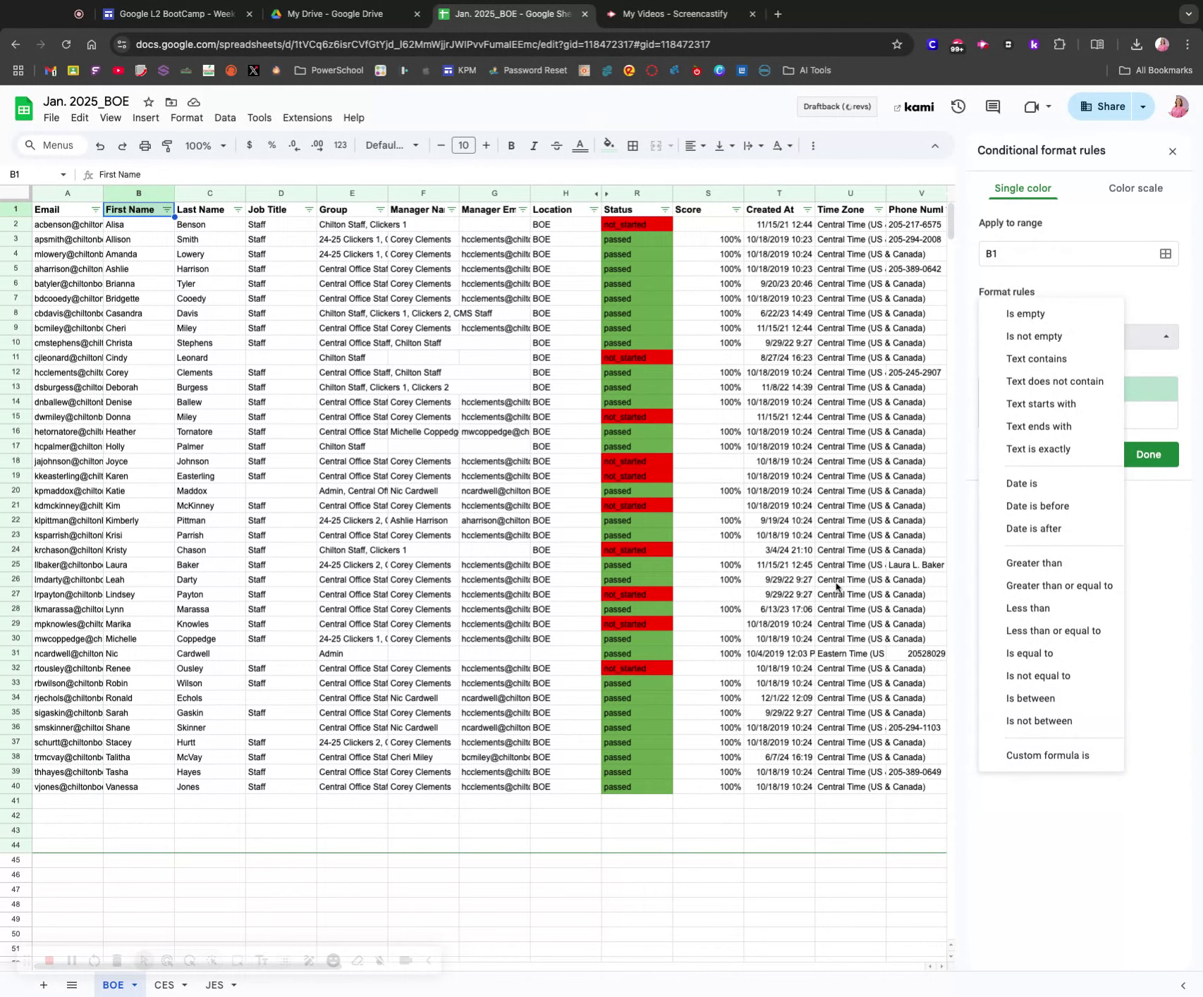
{"action": "left_click", "coordinate": [862, 449]}
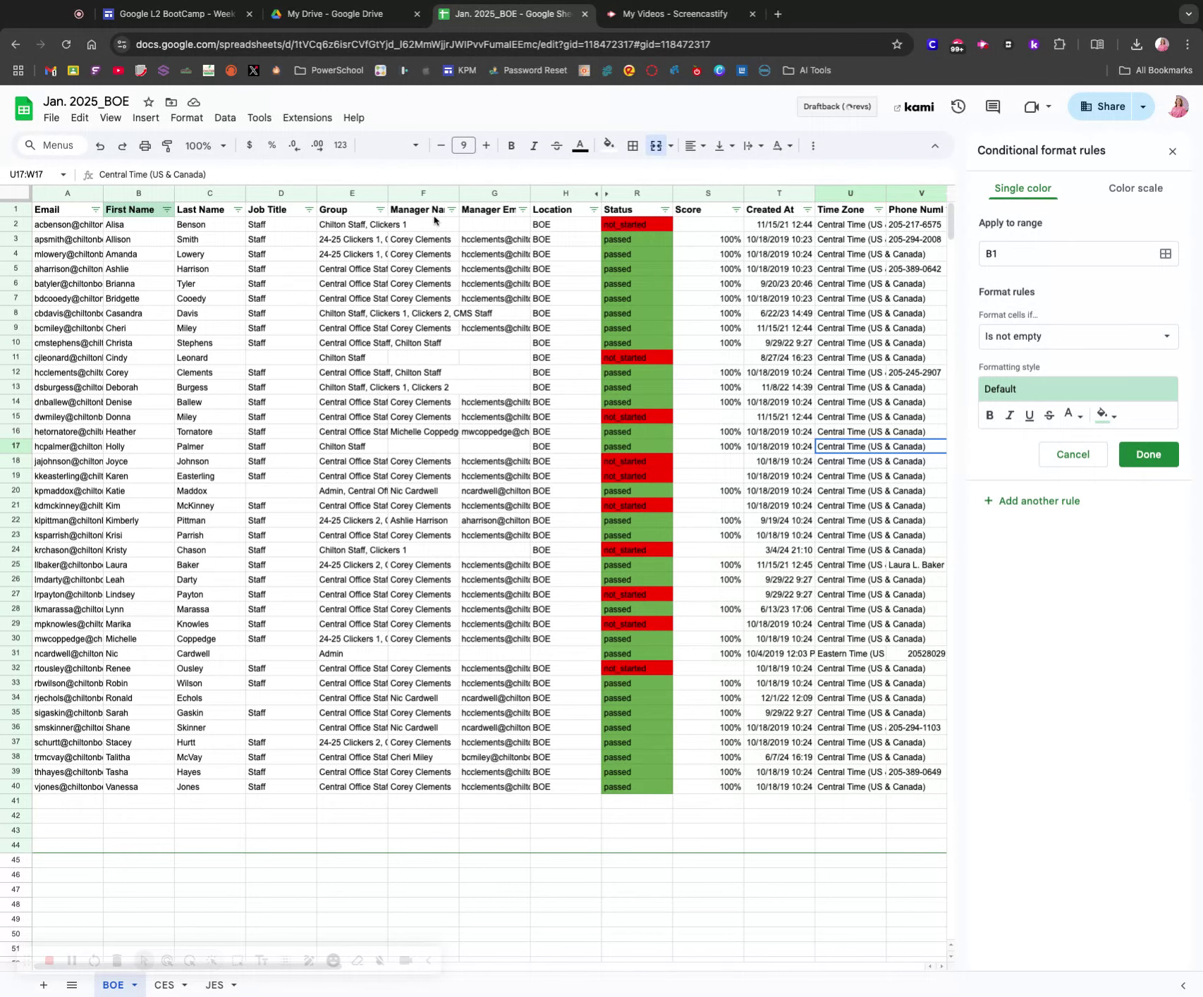
Hide the Group column and widen the Manager Name column so the full names fit
{"action": "left_click_drag", "start_coordinate": [387, 192], "coordinate": [507, 196]}
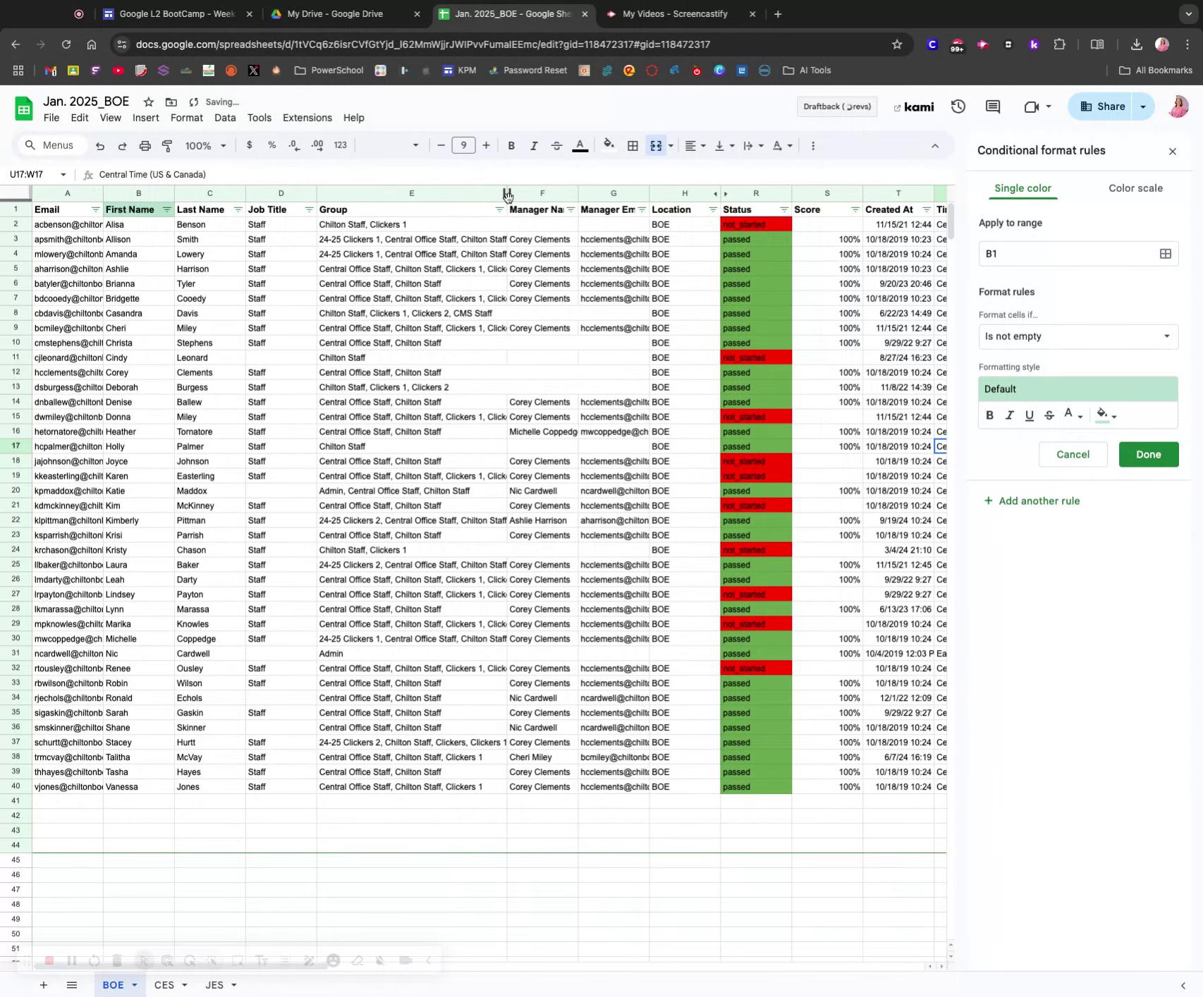
{"action": "right_click", "coordinate": [430, 194]}
{"action": "left_click", "coordinate": [474, 400]}
{"action": "left_click", "coordinate": [363, 285]}
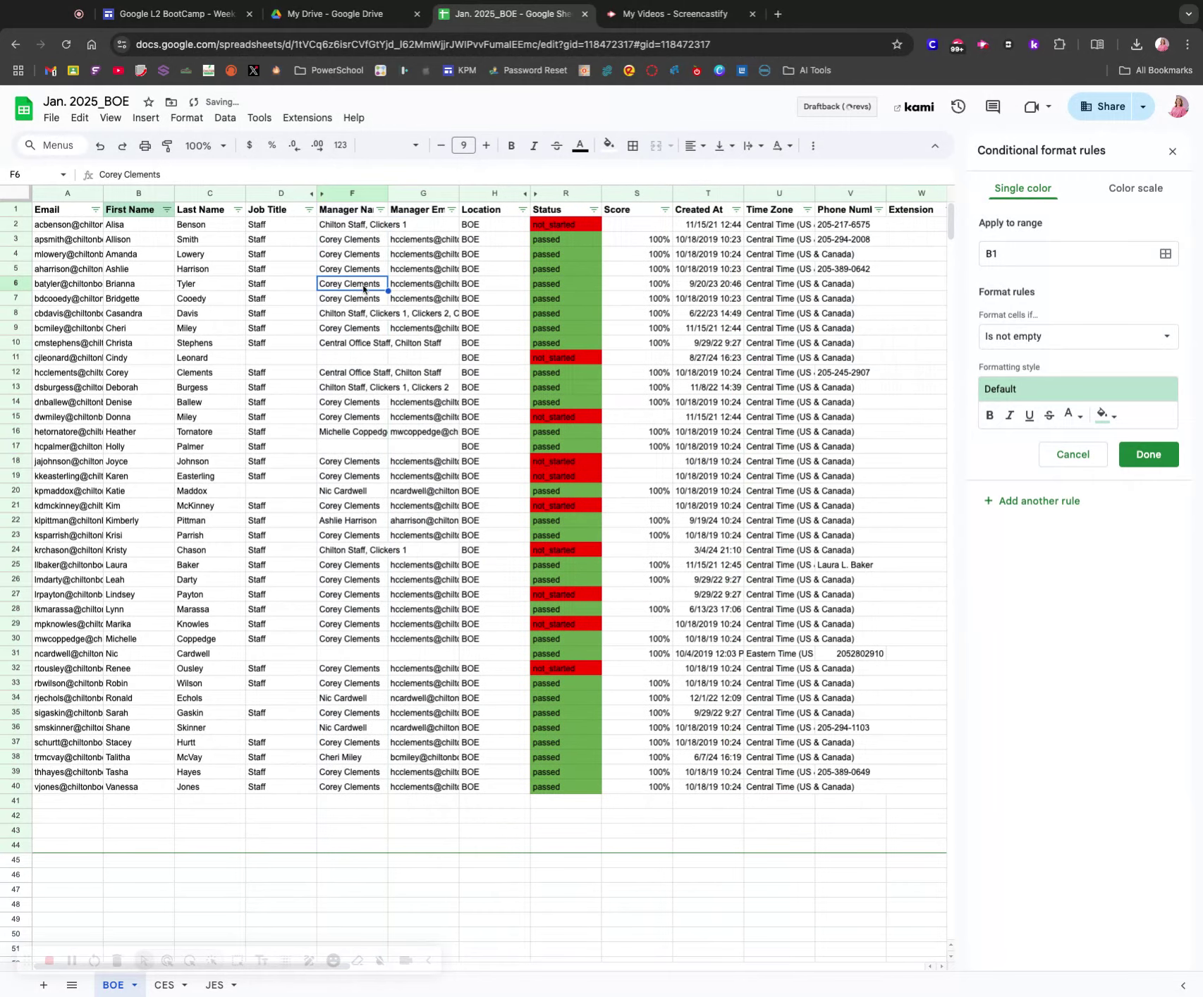
{"action": "left_click_drag", "start_coordinate": [389, 192], "coordinate": [462, 193]}
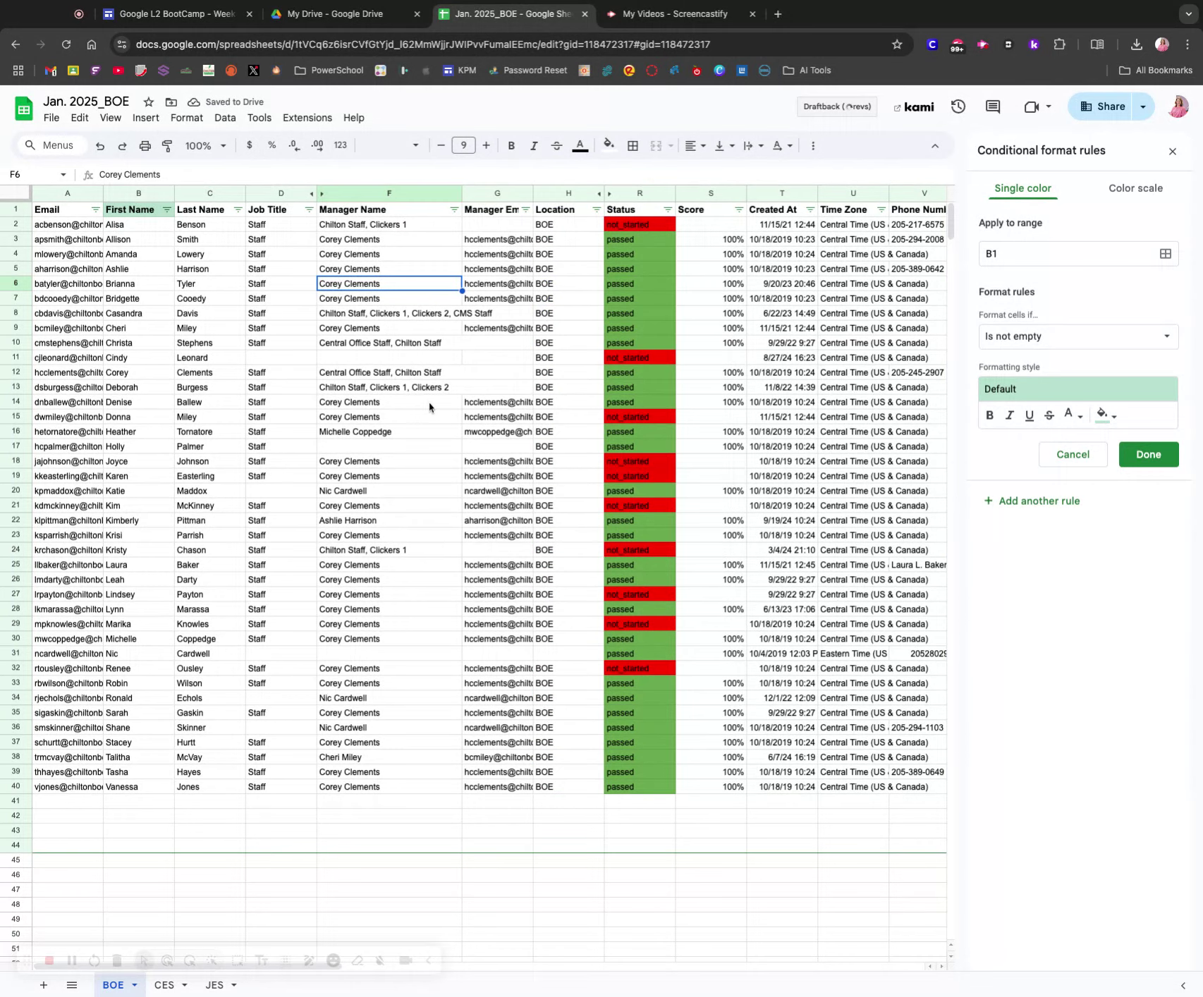
Add a dropdown data validation rule to the whole Manager Name column
{"action": "right_click", "coordinate": [405, 191]}
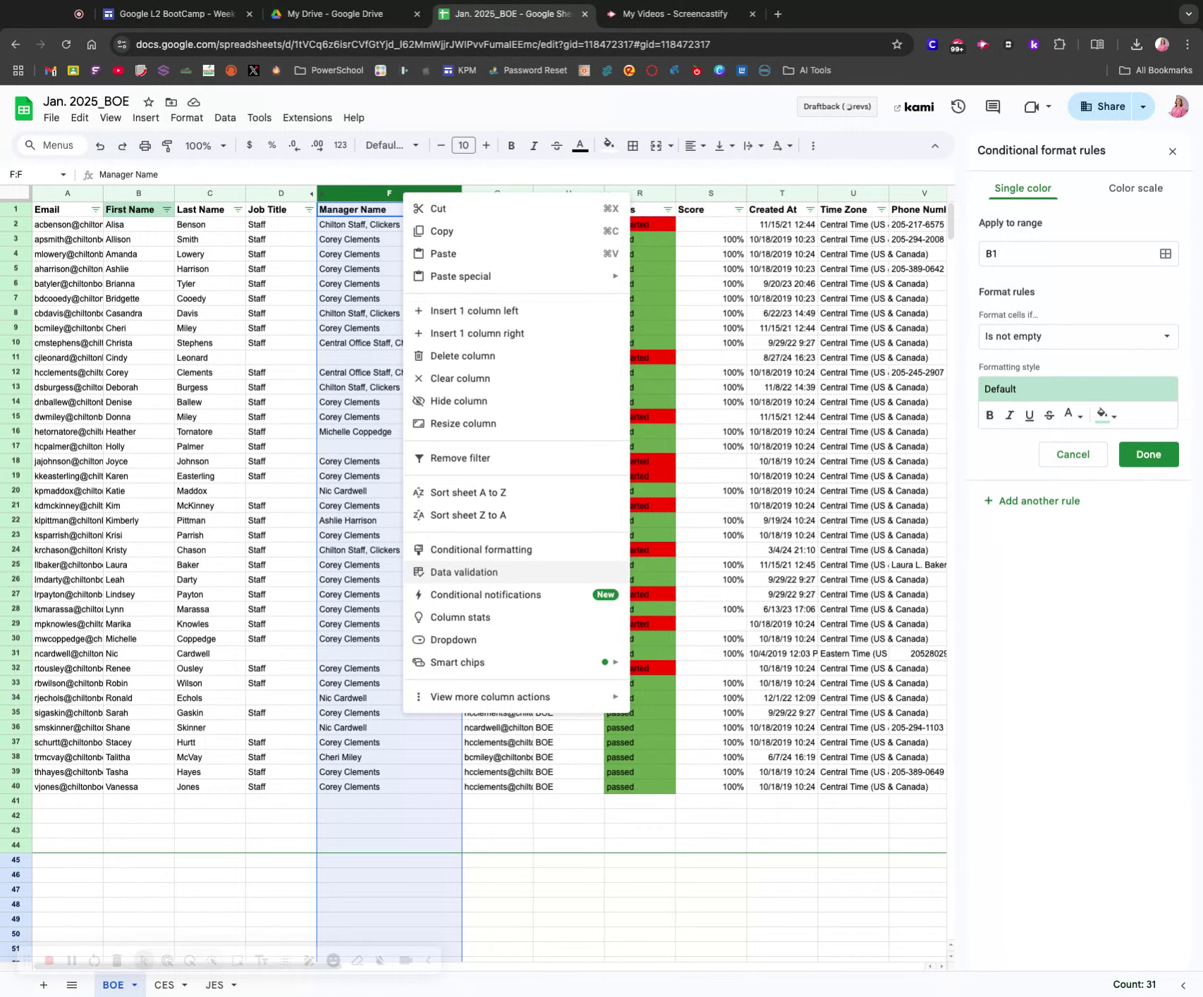
{"action": "left_click", "coordinate": [464, 572]}
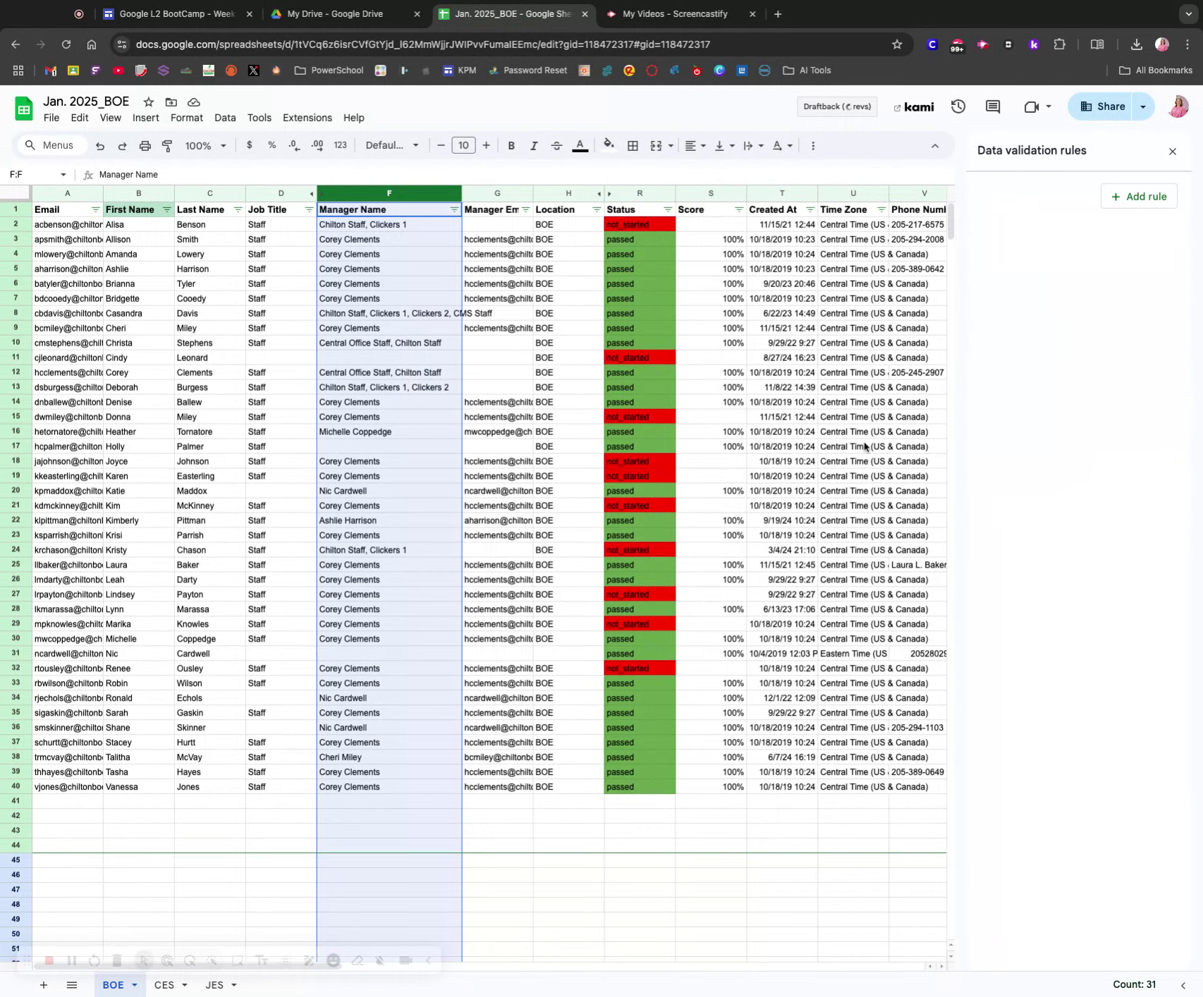
{"action": "left_click", "coordinate": [1139, 197]}
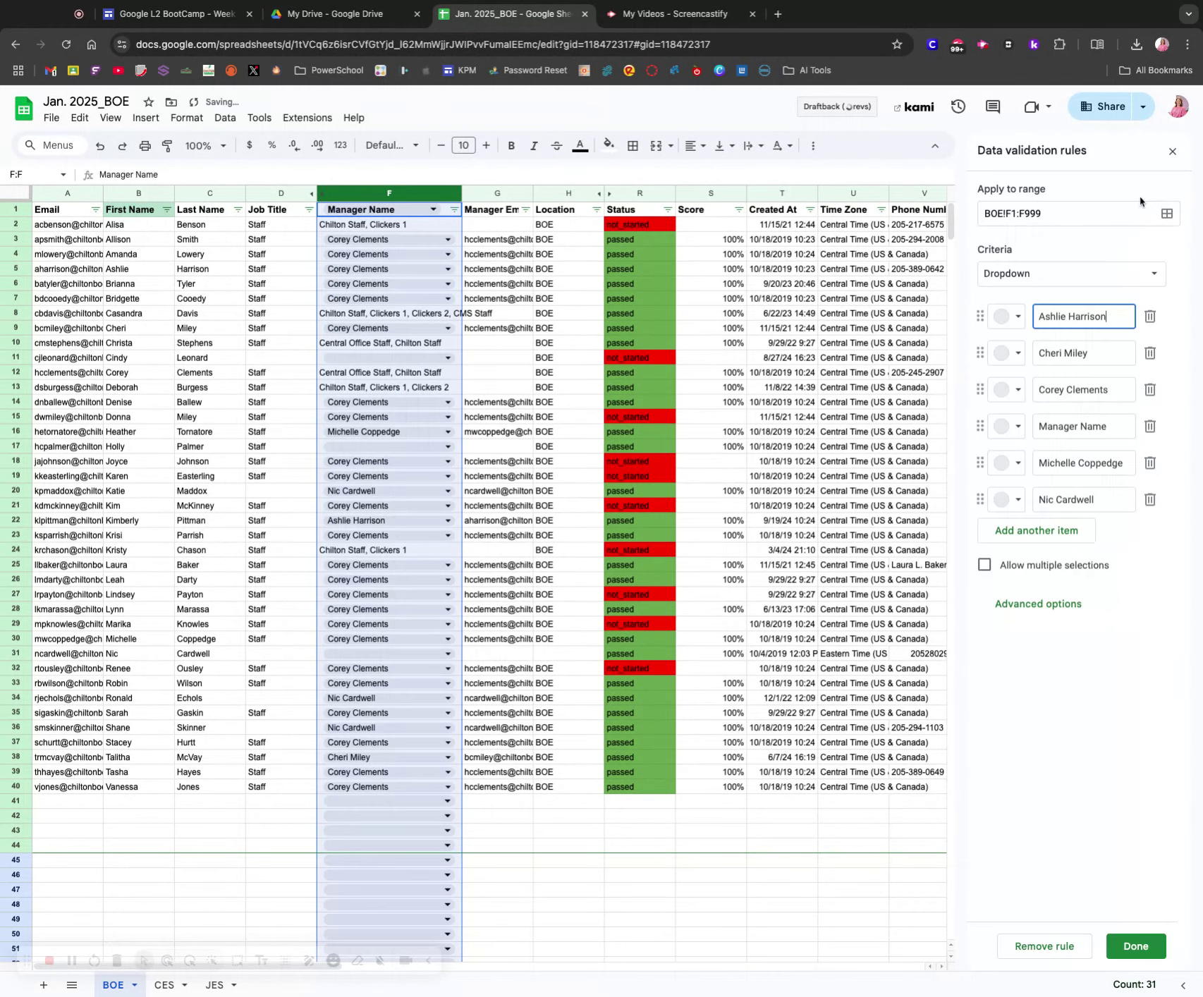
Color the first three manager dropdown items light purple, light red and dark blue, in list order
{"action": "left_click", "coordinate": [1018, 317]}
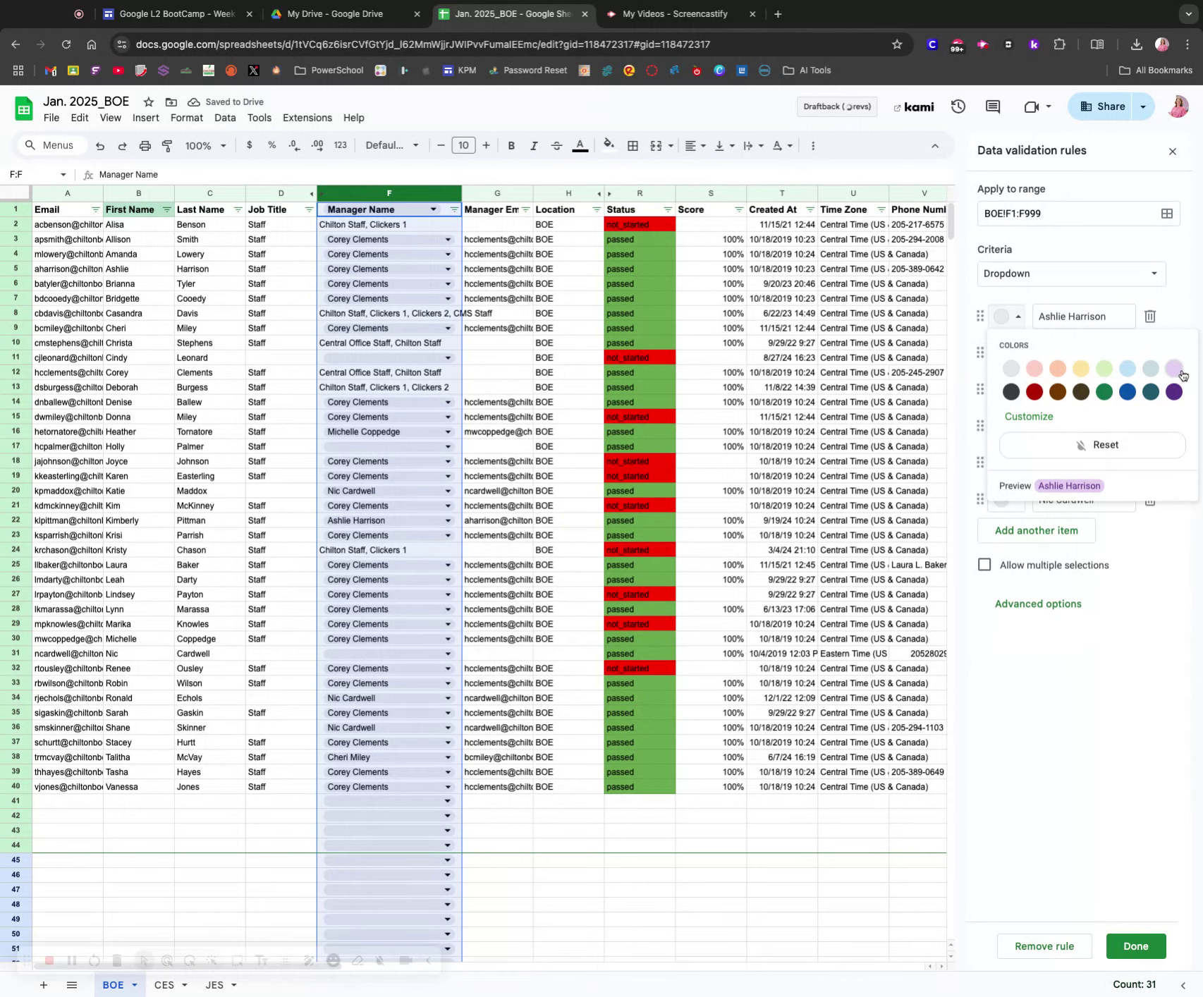
{"action": "left_click", "coordinate": [1173, 370]}
{"action": "left_click", "coordinate": [1018, 353]}
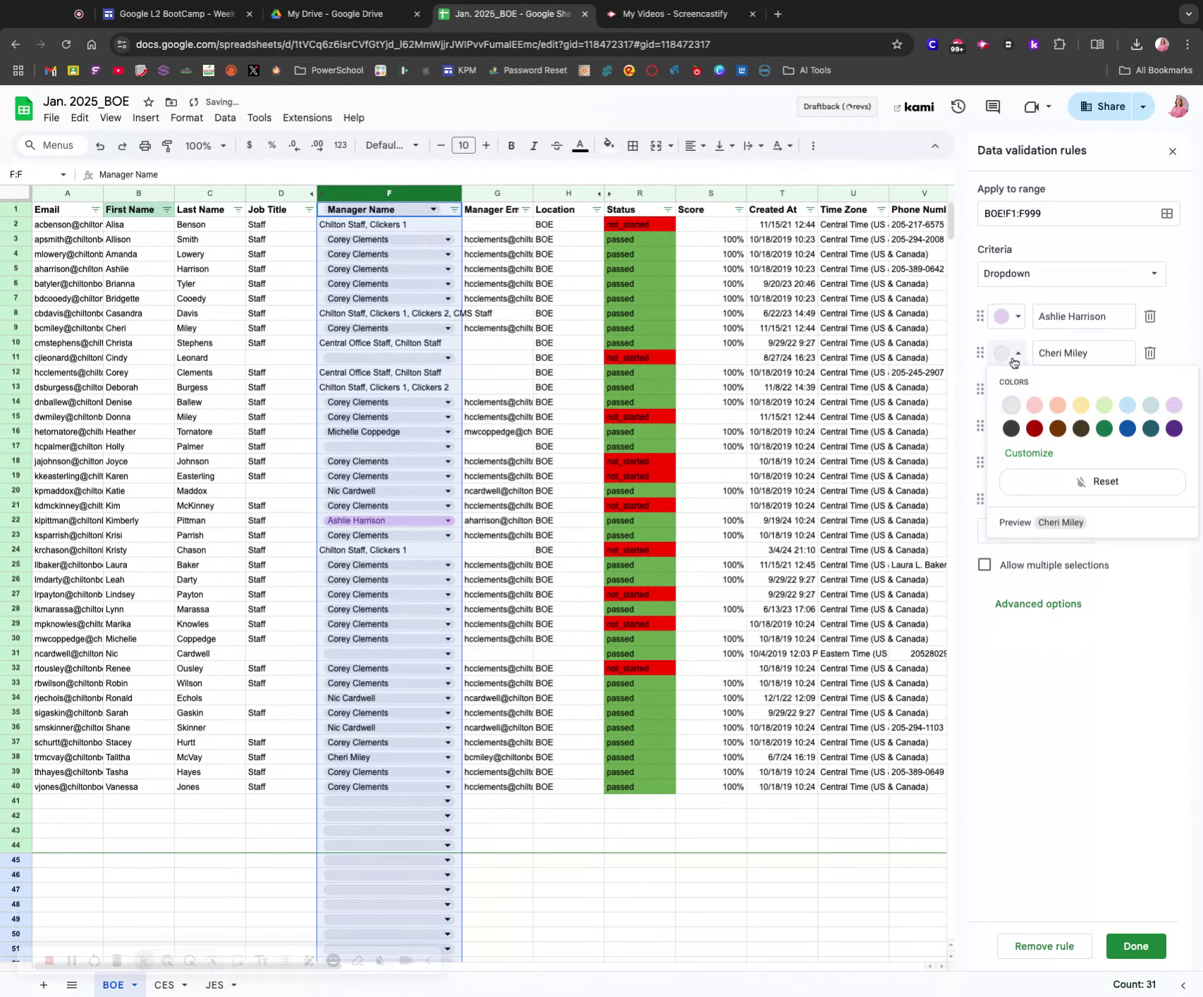
{"action": "left_click", "coordinate": [1034, 400]}
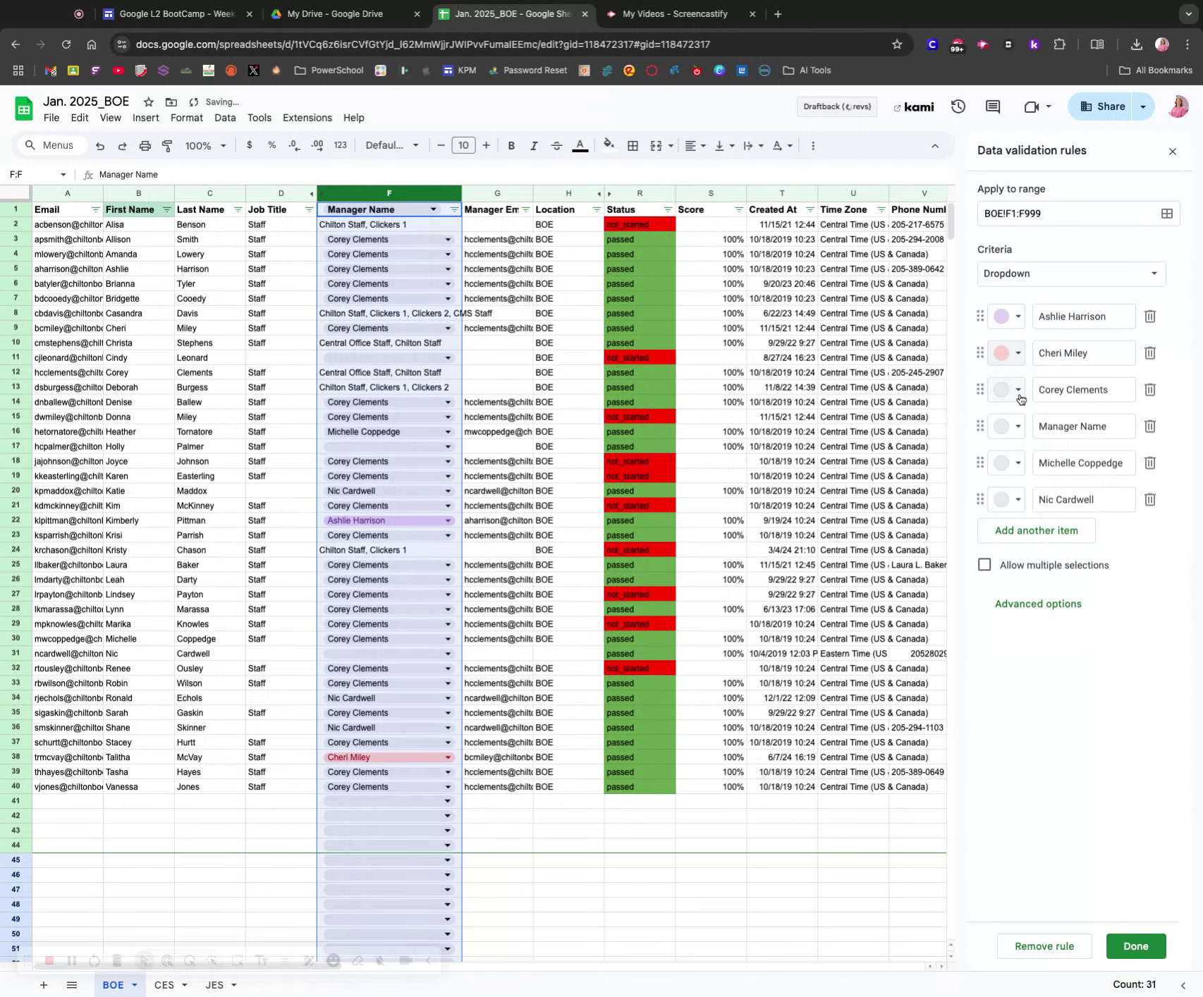
{"action": "left_click", "coordinate": [1018, 389]}
{"action": "left_click", "coordinate": [1133, 468]}
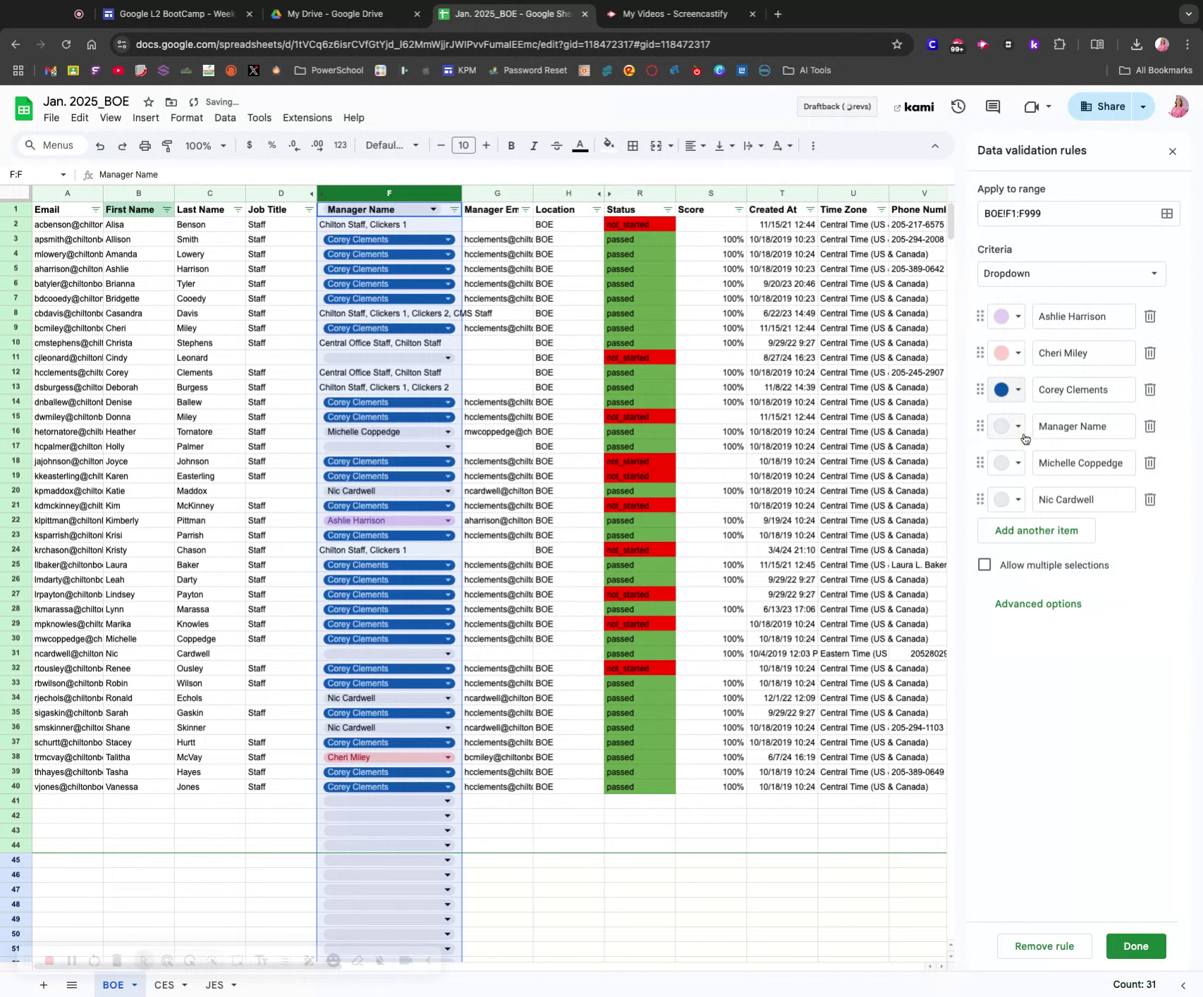
Remove the "Manager Name" dropdown item, color the last two managers light yellow and dark gray, and save the rule
{"action": "left_click", "coordinate": [1150, 426]}
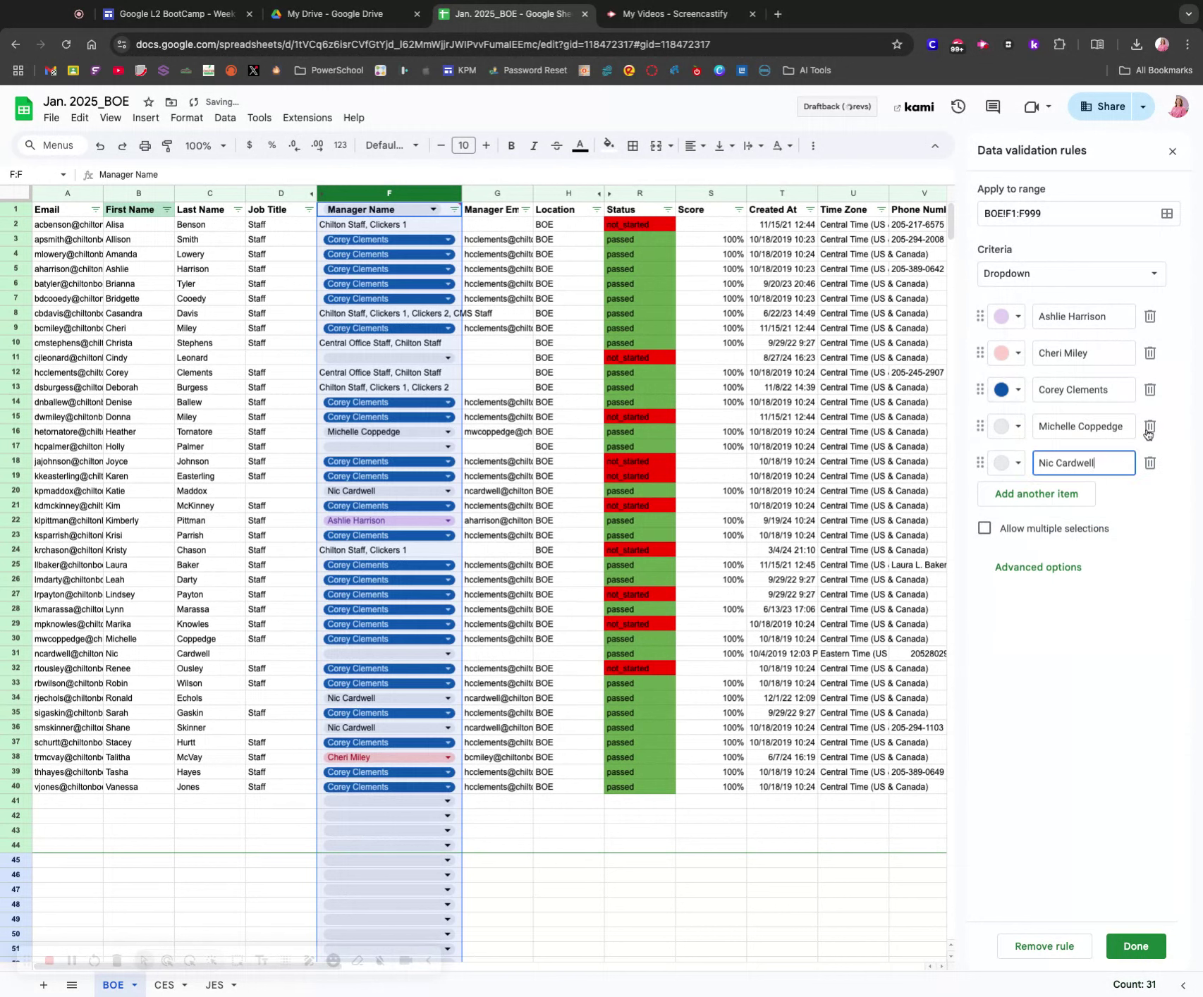
{"action": "left_click", "coordinate": [1018, 426]}
{"action": "left_click", "coordinate": [1081, 478]}
{"action": "left_click", "coordinate": [1018, 463]}
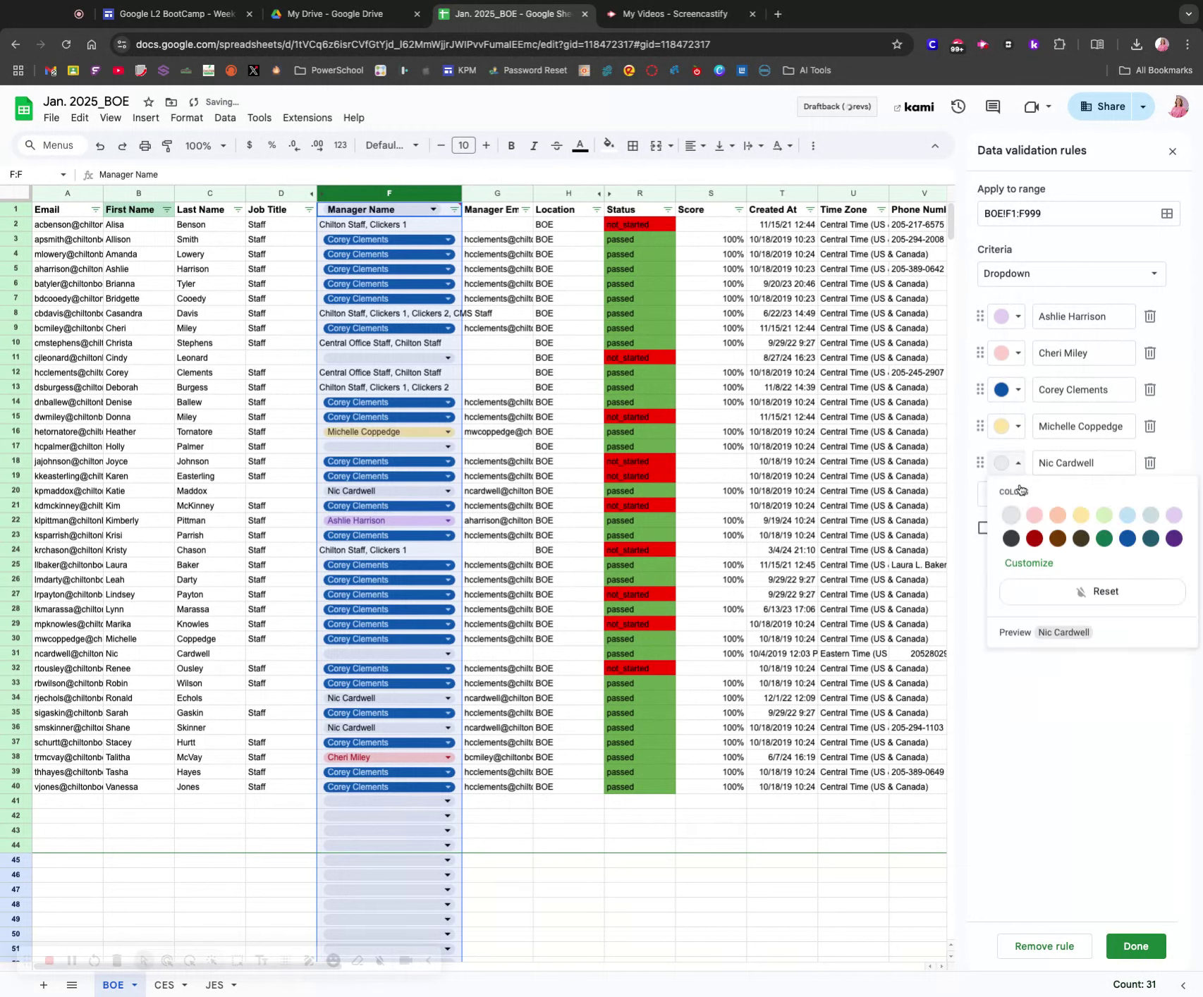
{"action": "left_click", "coordinate": [1011, 538]}
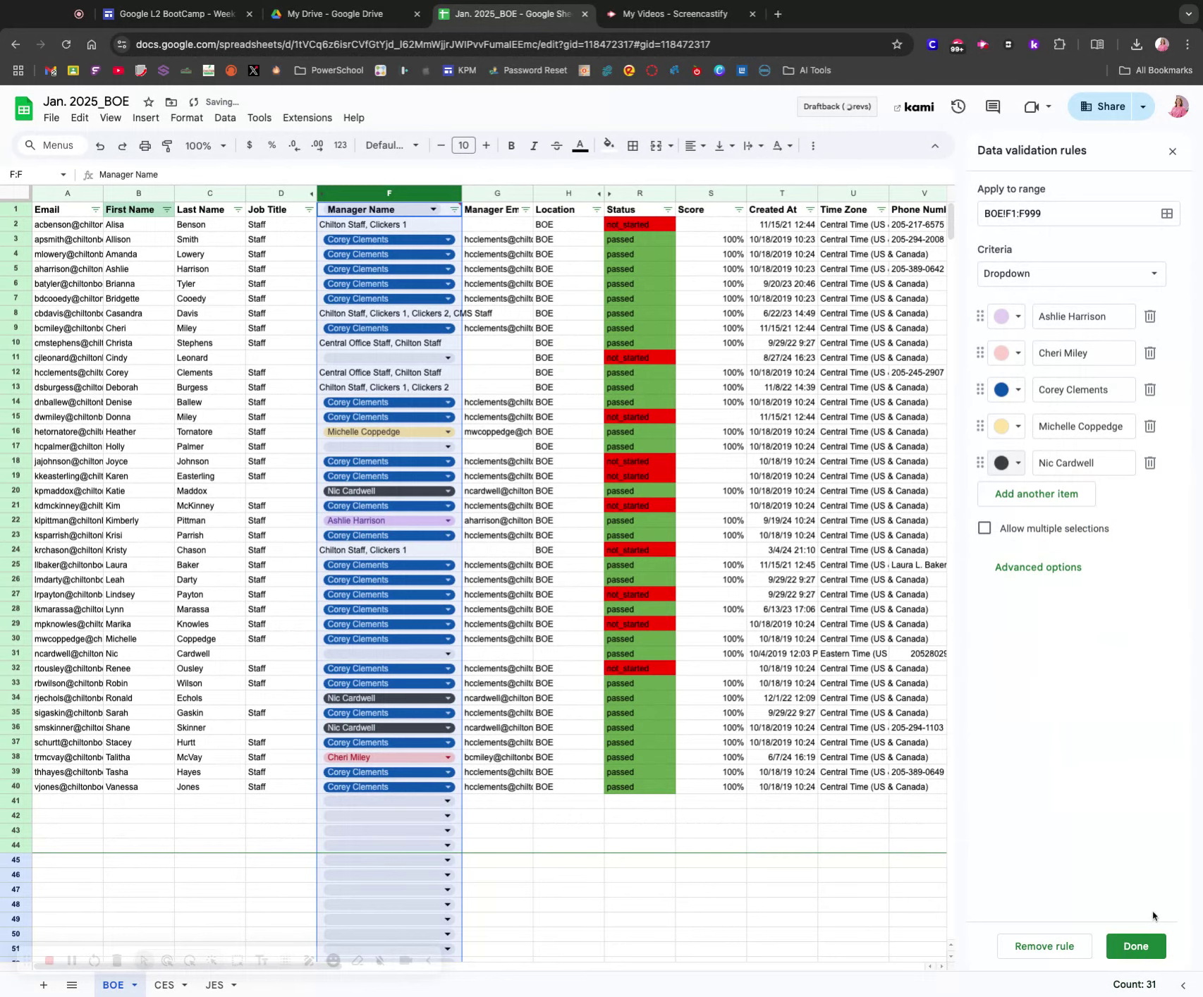
{"action": "left_click", "coordinate": [1136, 946]}
{"action": "left_click", "coordinate": [426, 802]}
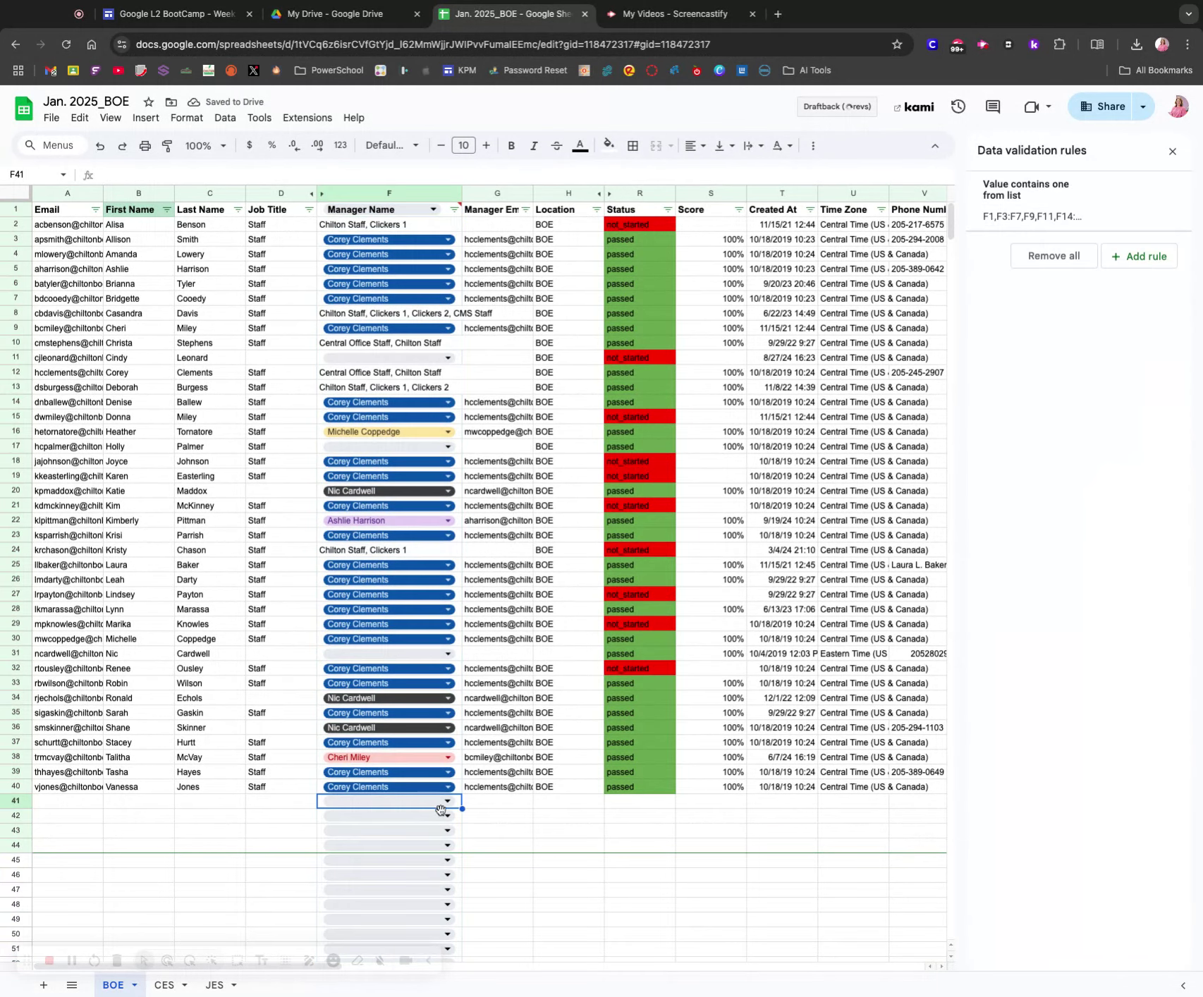
{"action": "left_click", "coordinate": [512, 818]}
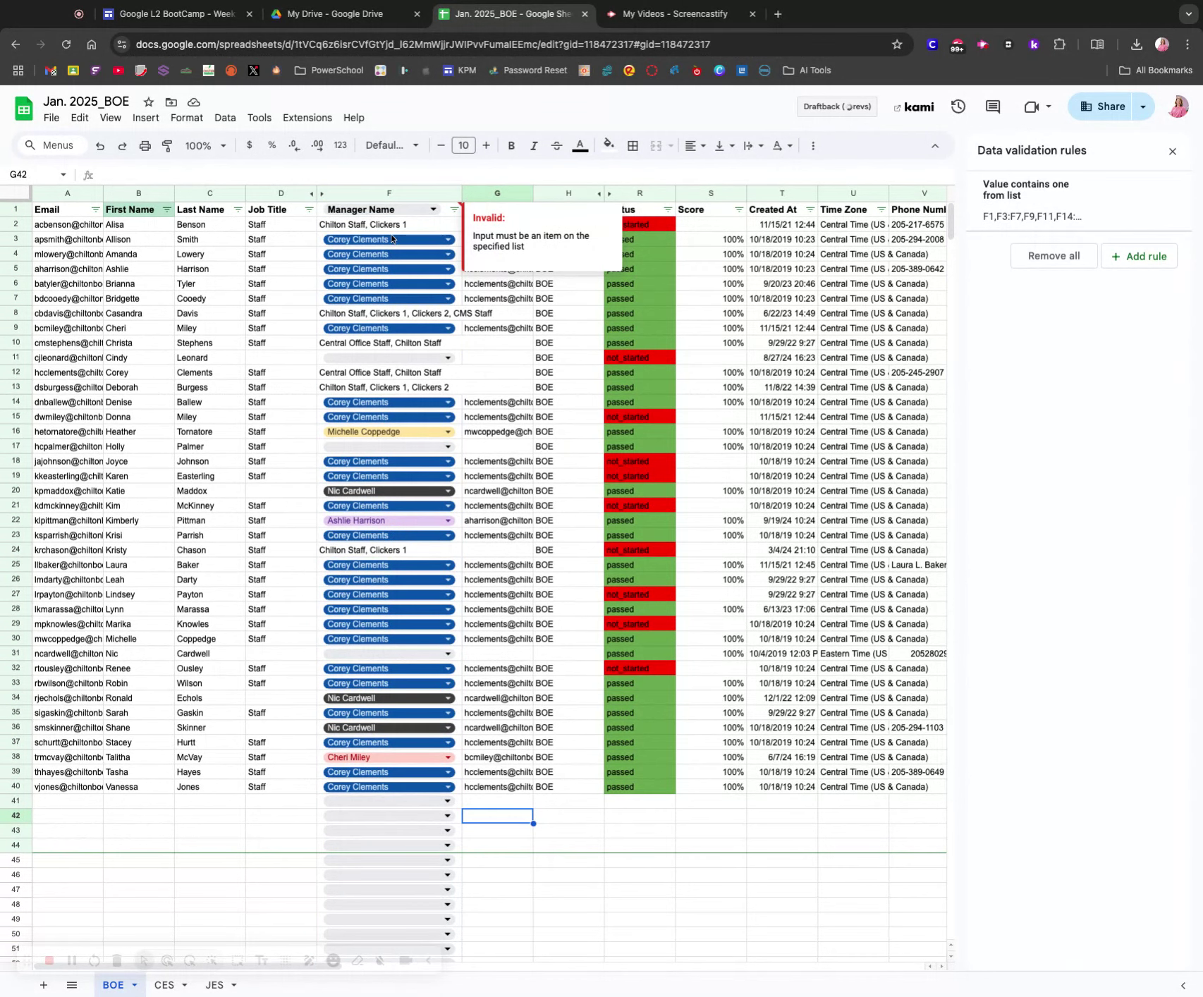
Fill the blank Manager Name cells, choosing the yellow-coded manager for F11 and F17 and the blue-coded manager for F31
{"action": "left_click", "coordinate": [388, 357]}
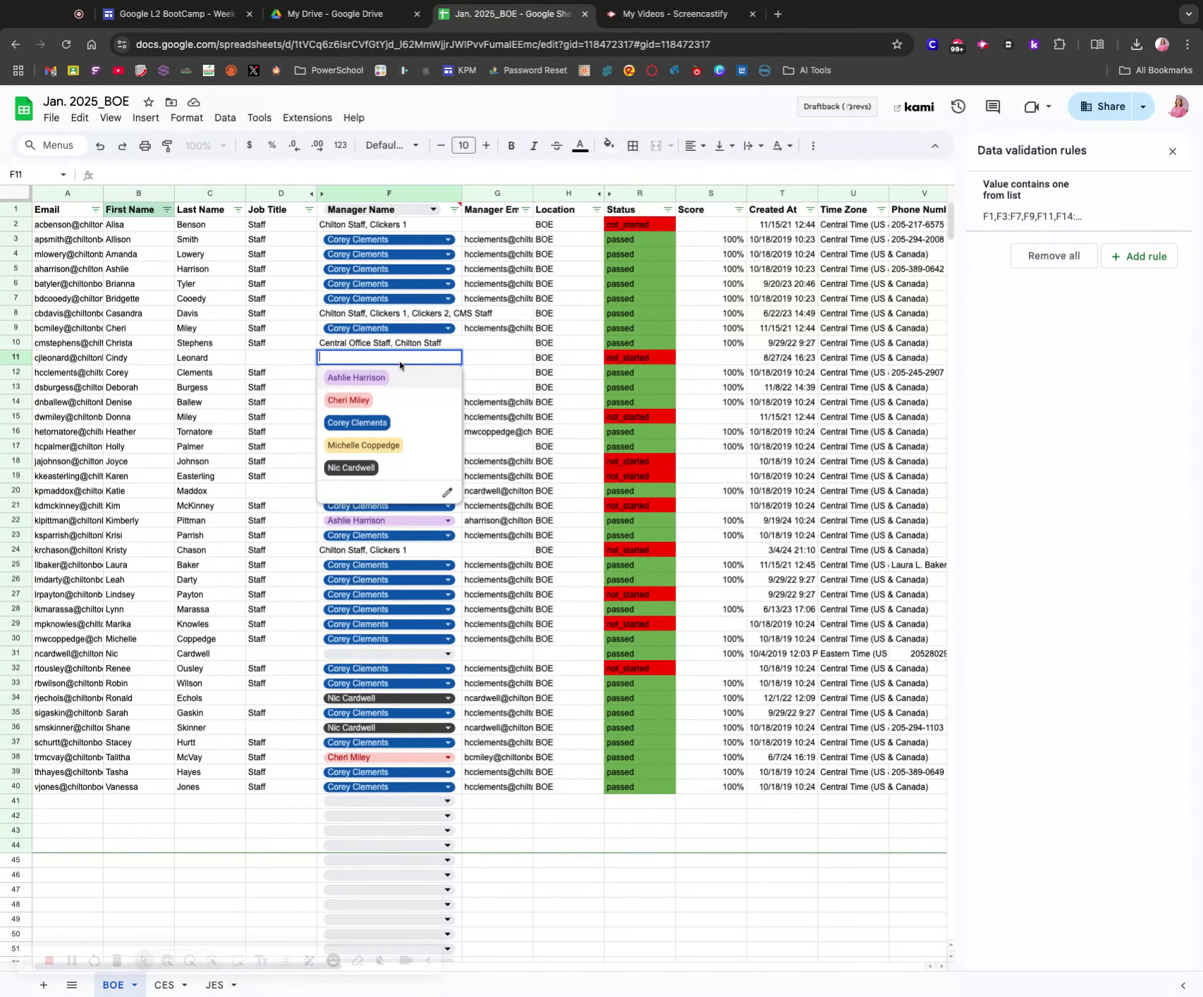
{"action": "left_click", "coordinate": [363, 443]}
{"action": "left_click", "coordinate": [376, 447]}
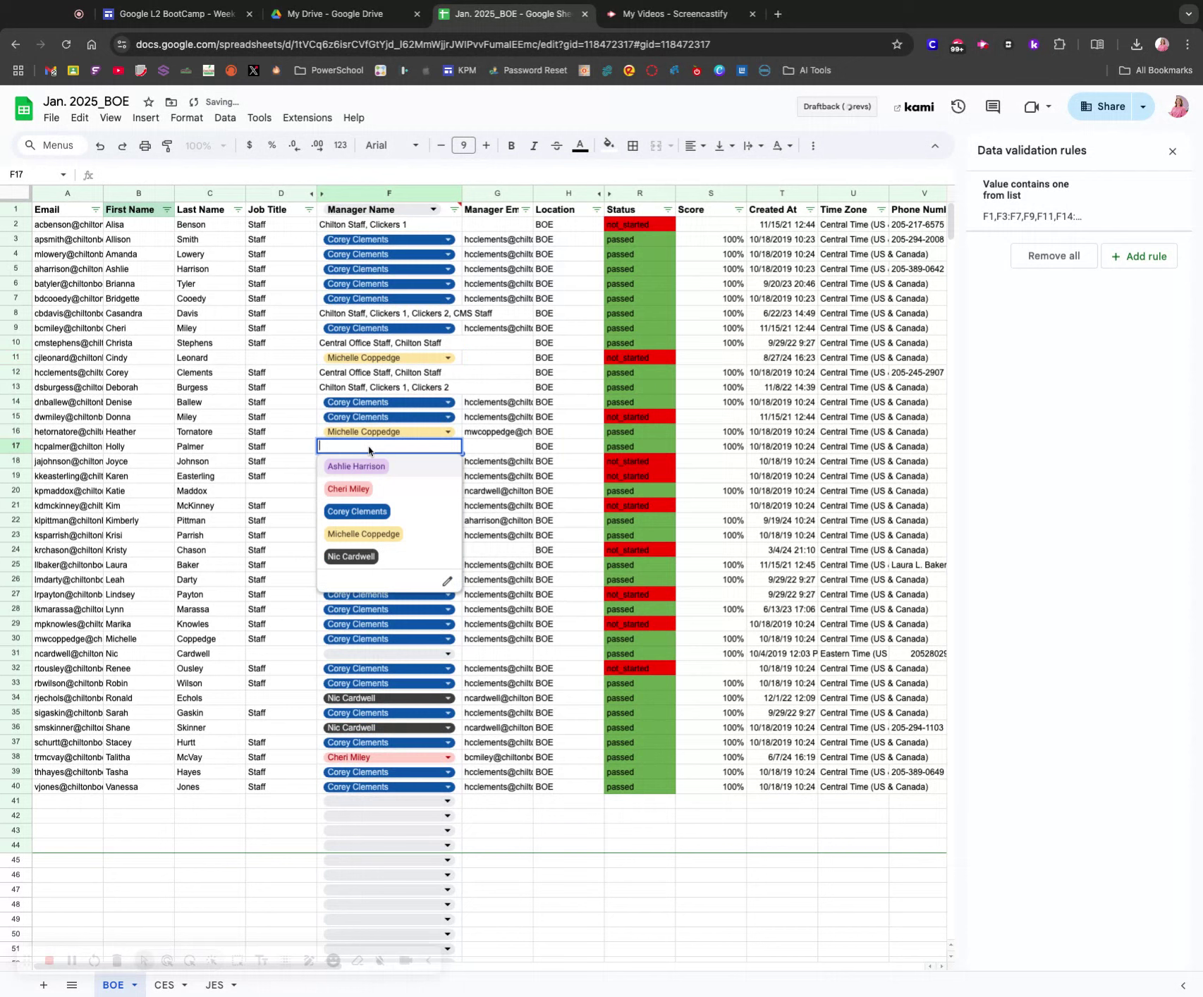
{"action": "left_click", "coordinate": [376, 534]}
{"action": "left_click", "coordinate": [367, 654]}
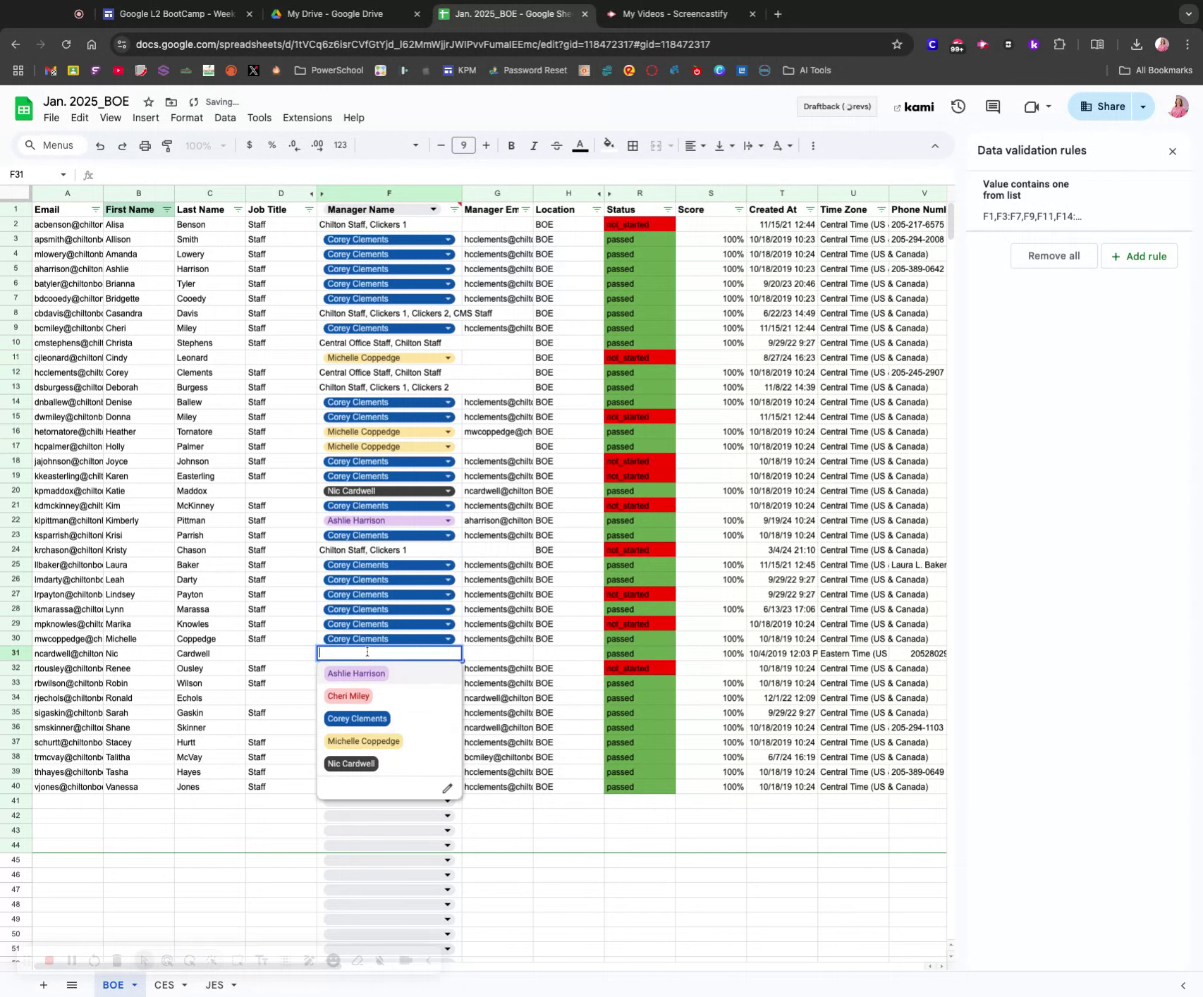
{"action": "left_click", "coordinate": [374, 719]}
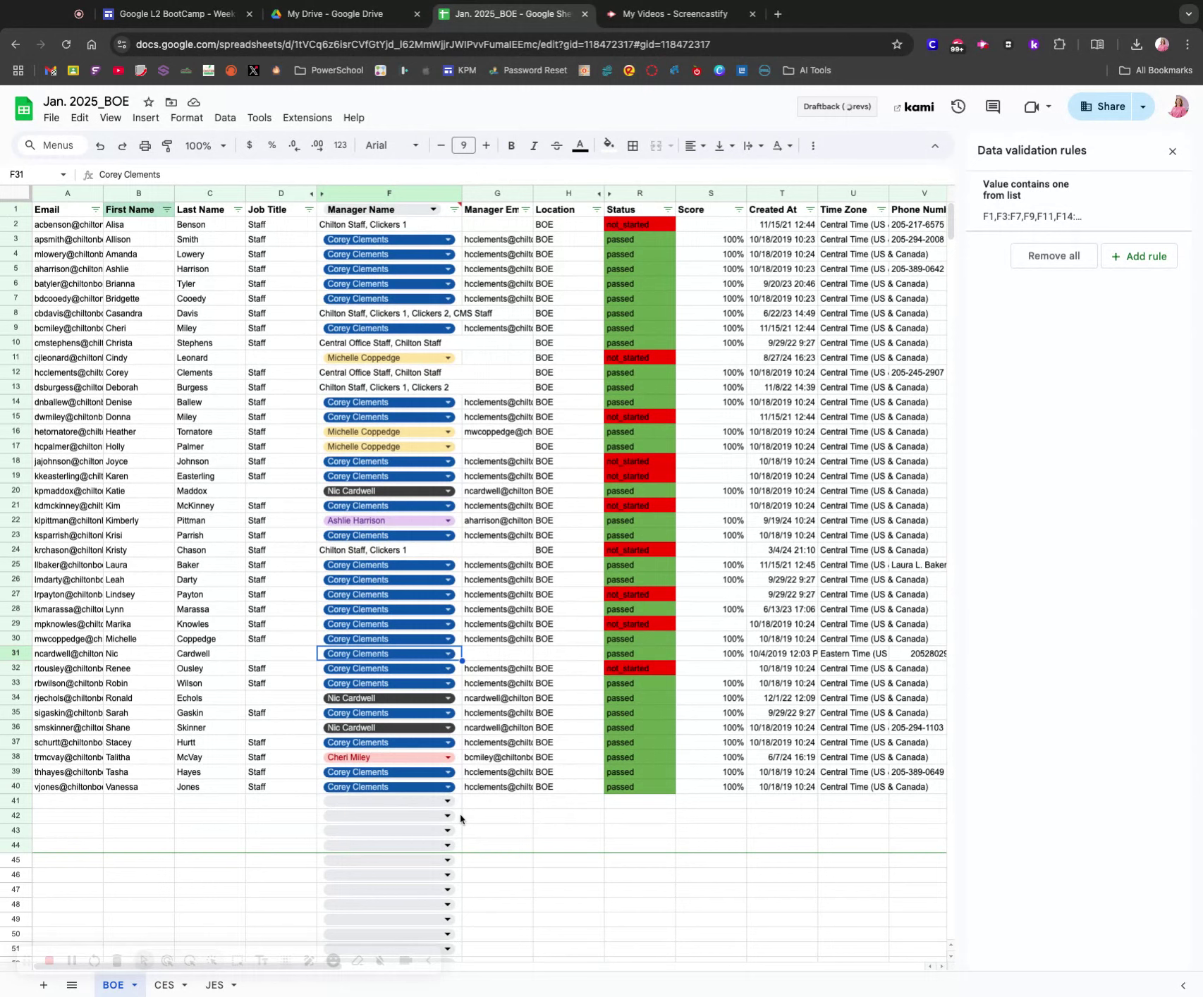
Clear the Job Title entries in D2:D41, keeping the column header
{"action": "left_click", "coordinate": [282, 227]}
{"action": "key", "text": "shift+Down"}
{"action": "key", "text": "shift+Down"}
{"action": "key", "text": "shift+Down"}
{"action": "key", "text": "shift+Down"}
{"action": "key", "text": "shift+Down"}
{"action": "key", "text": "shift+Down"}
{"action": "key", "text": "shift+Down"}
{"action": "key", "text": "shift+Down"}
{"action": "key", "text": "shift+Down"}
{"action": "key", "text": "shift+Down"}
{"action": "key", "text": "shift+Down"}
{"action": "key", "text": "shift+Down"}
{"action": "key", "text": "shift+Down"}
{"action": "key", "text": "shift+Down"}
{"action": "key", "text": "shift+Down"}
{"action": "key", "text": "shift+Down"}
{"action": "key", "text": "shift+Down"}
{"action": "key", "text": "shift+Down"}
{"action": "key", "text": "shift+Down"}
{"action": "key", "text": "shift+Down"}
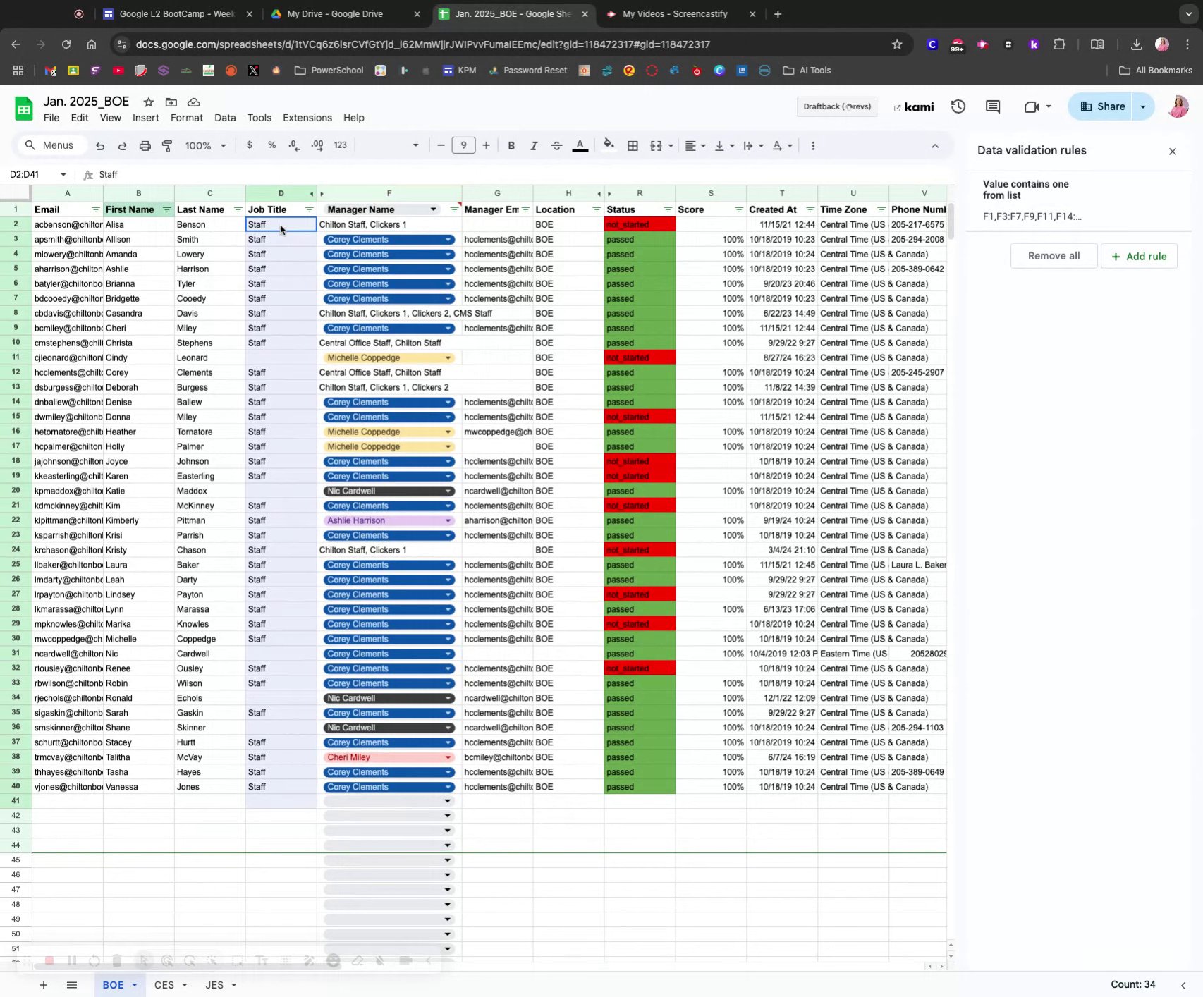
{"action": "key", "text": "Delete"}
{"action": "left_click", "coordinate": [290, 403]}
Add a Dropdown data validation rule to the entire Job Title column D
{"action": "left_click", "coordinate": [277, 192]}
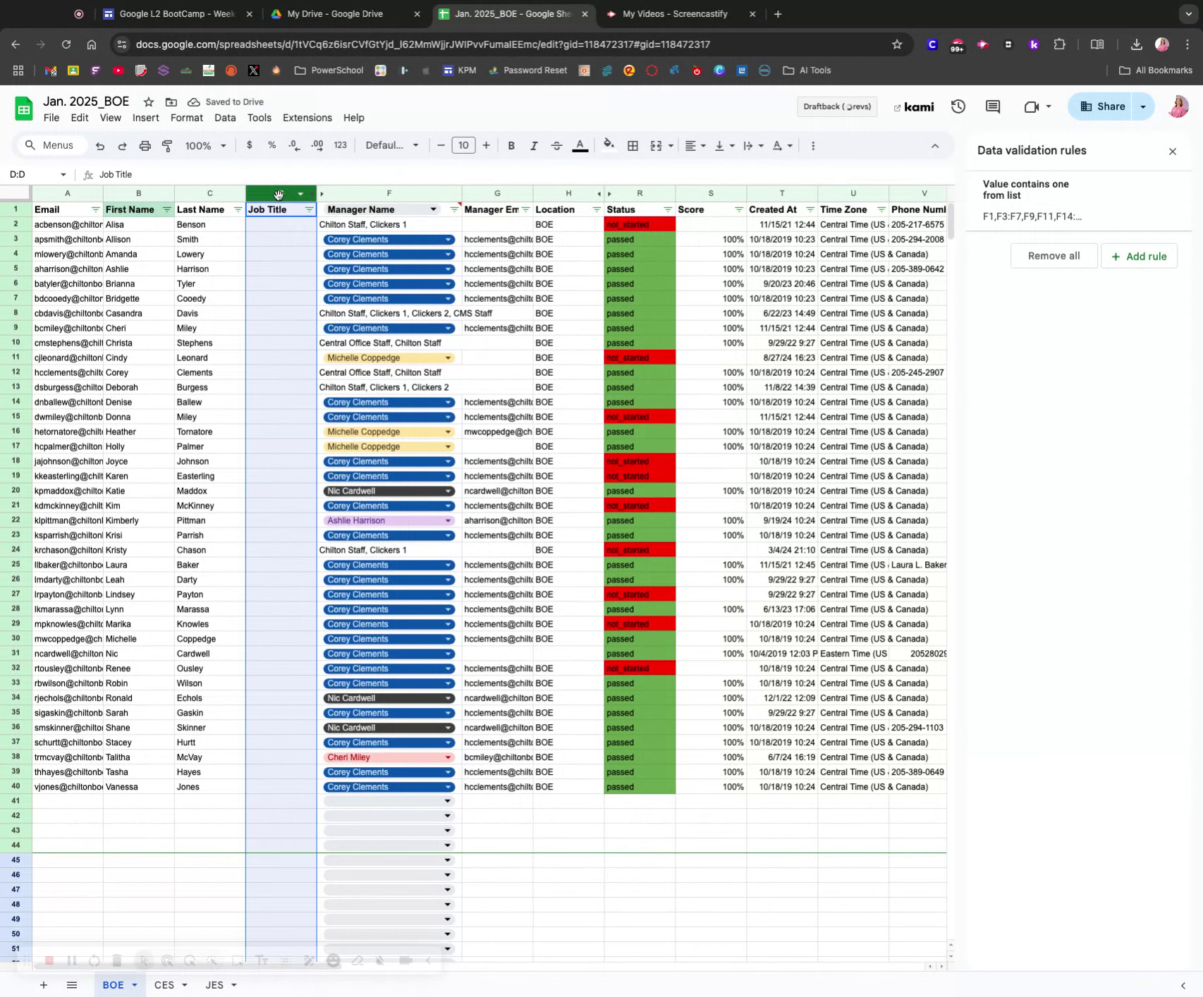
{"action": "left_click", "coordinate": [225, 117]}
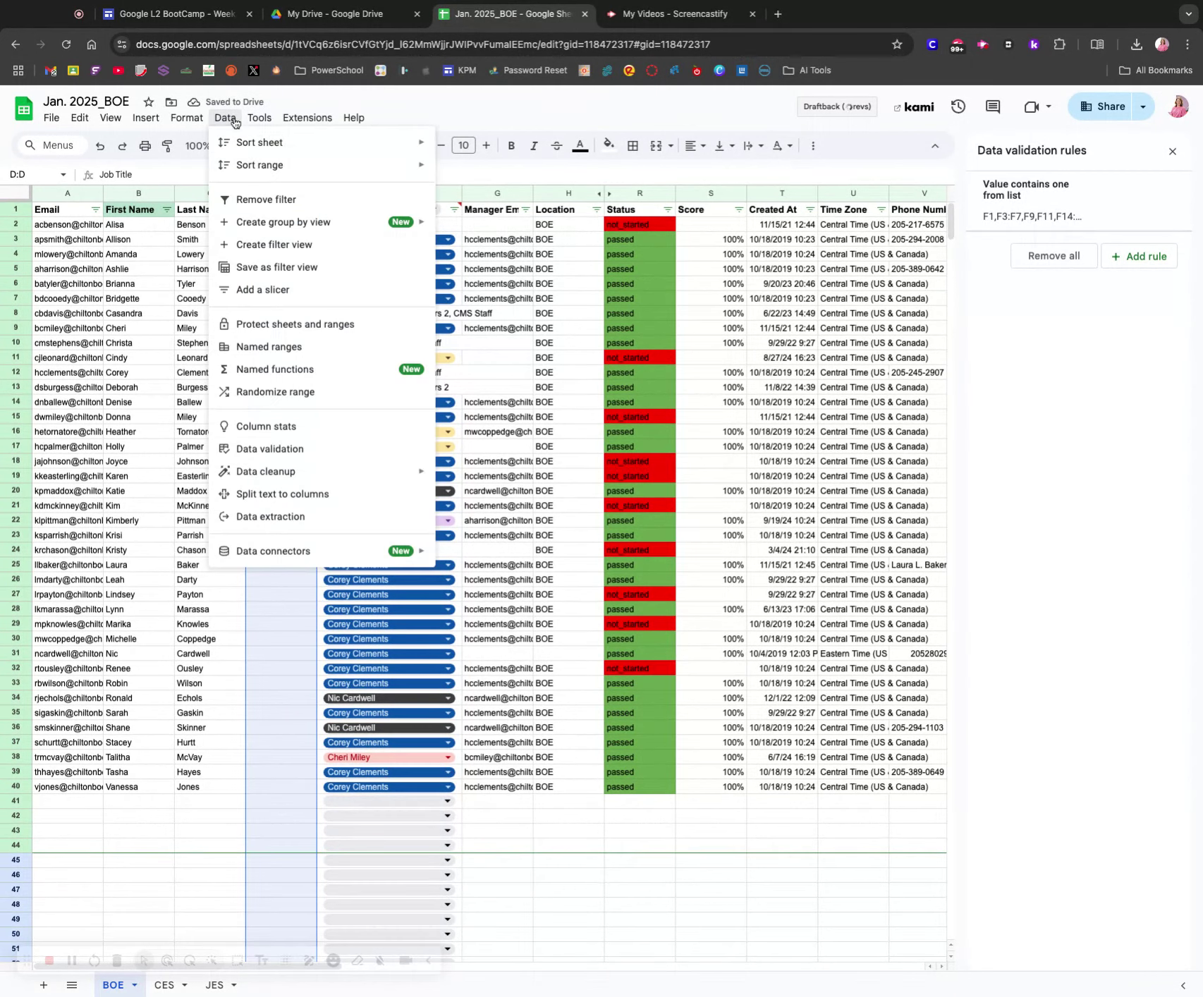
{"action": "left_click", "coordinate": [289, 455]}
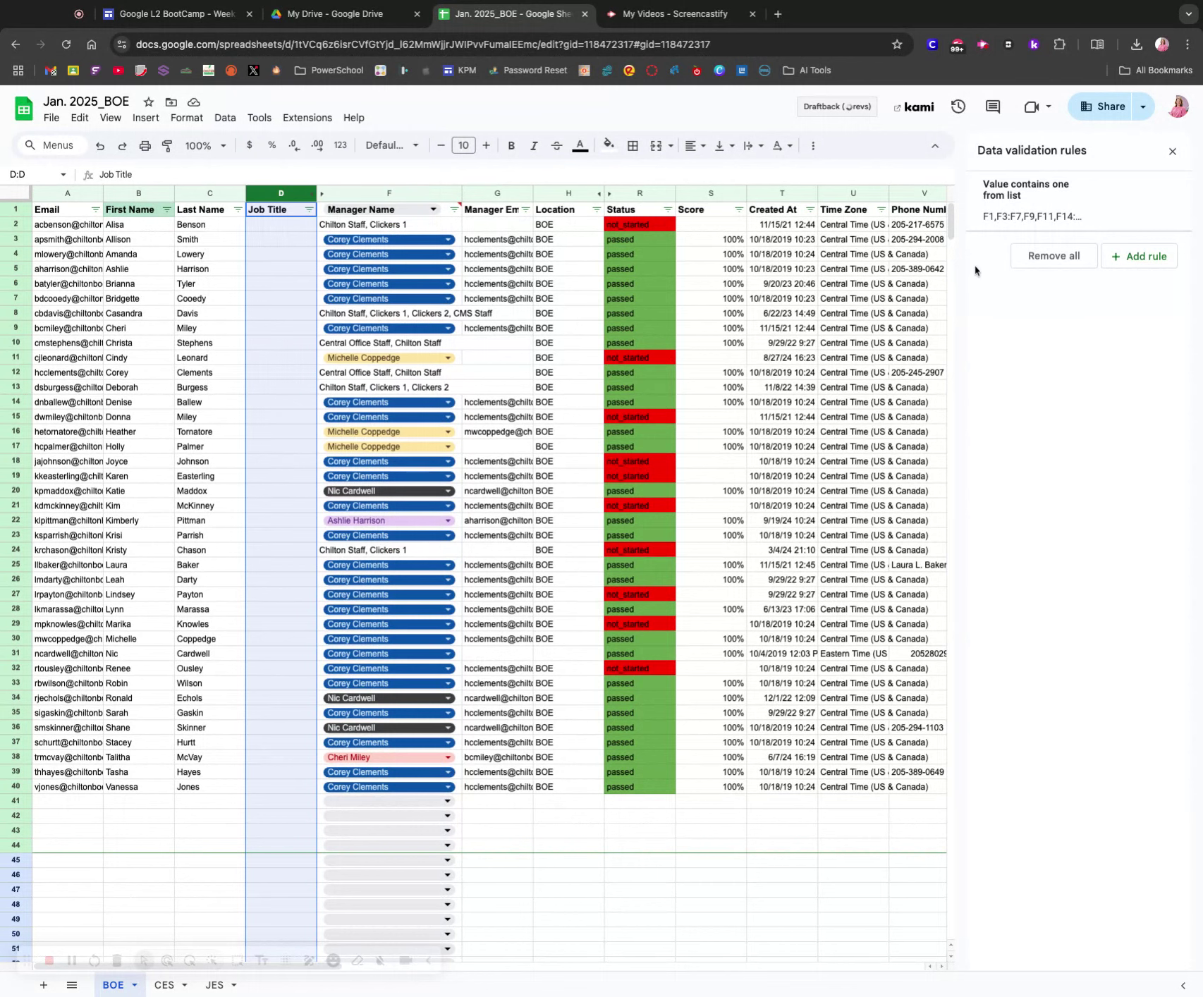
{"action": "left_click", "coordinate": [1130, 258]}
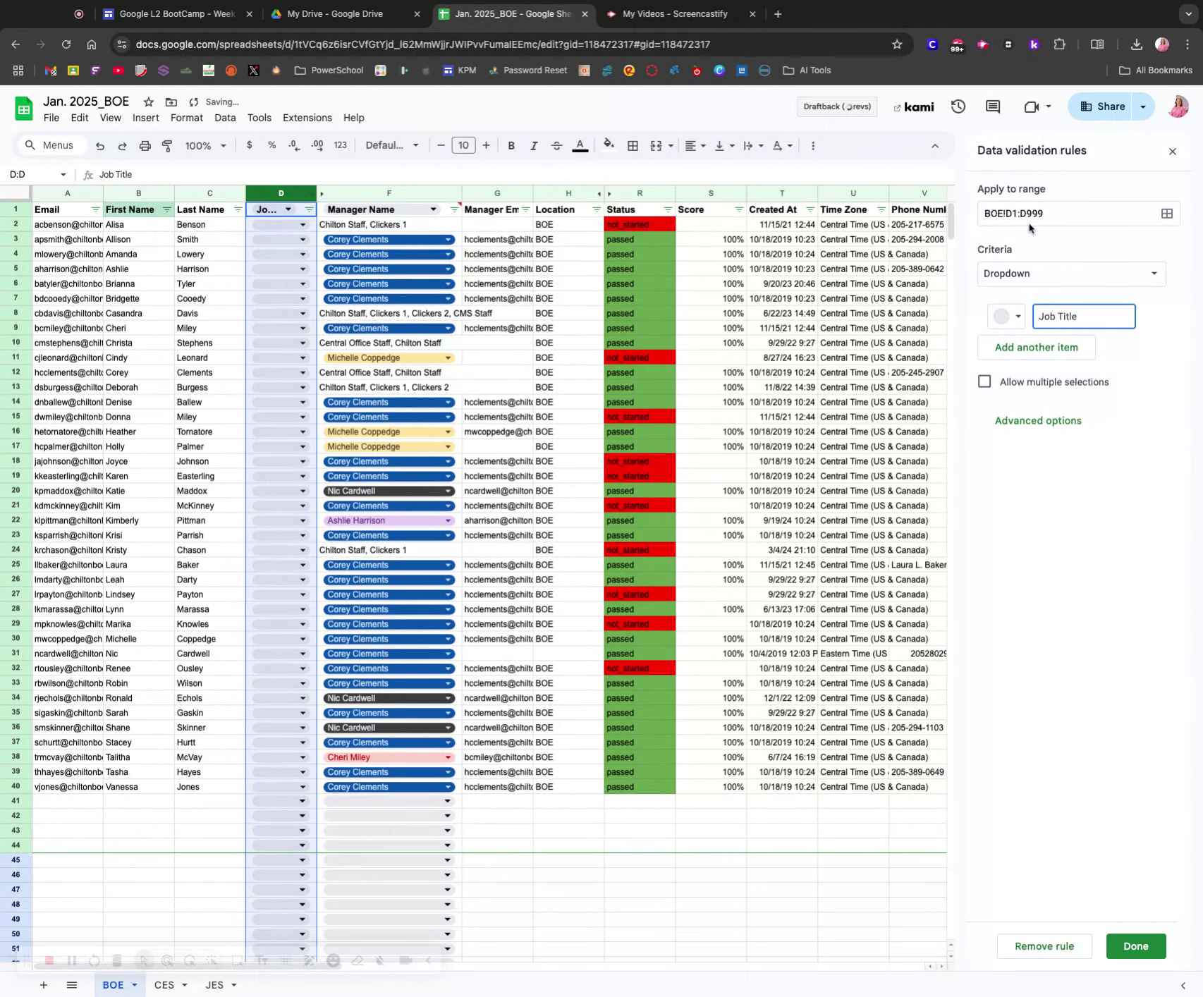
{"action": "left_click", "coordinate": [1052, 281]}
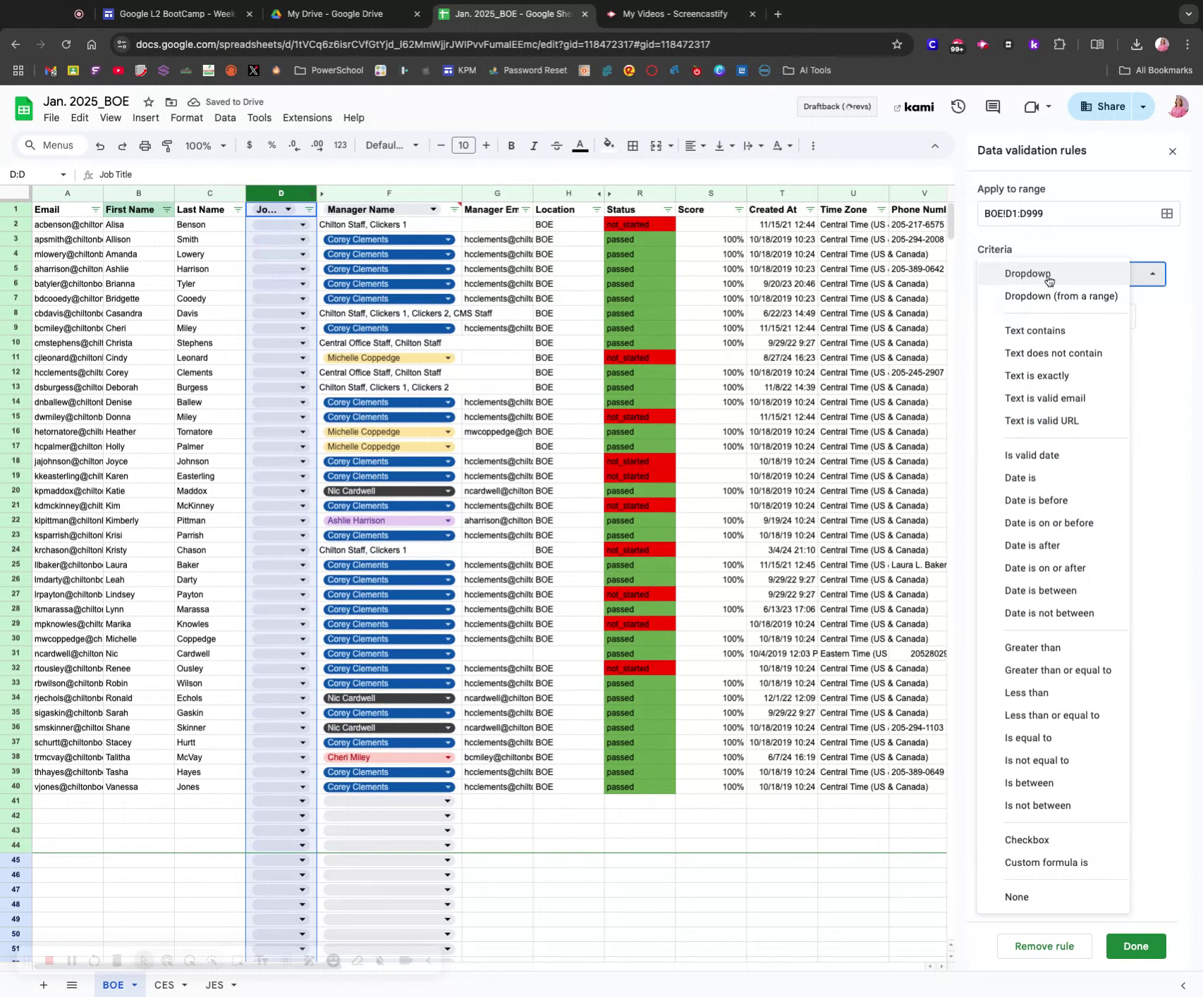
{"action": "left_click", "coordinate": [1049, 275]}
Set the first Job Title dropdown item to Teacher in light red and add Administrator in light orange
{"action": "triple_click", "coordinate": [1080, 317]}
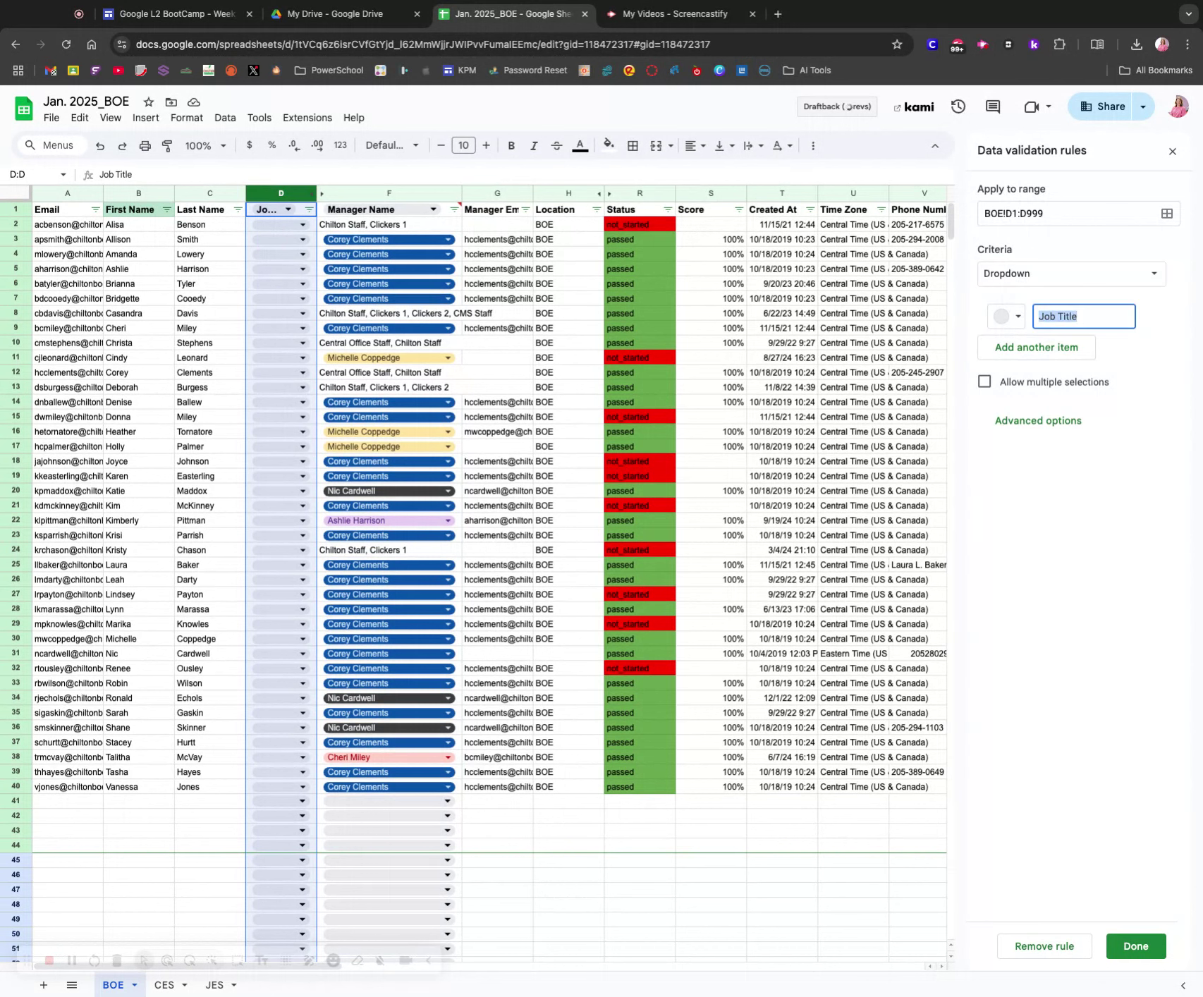
{"action": "type", "text": "Teacher"}
{"action": "left_click", "coordinate": [1007, 317]}
{"action": "left_click", "coordinate": [1027, 366]}
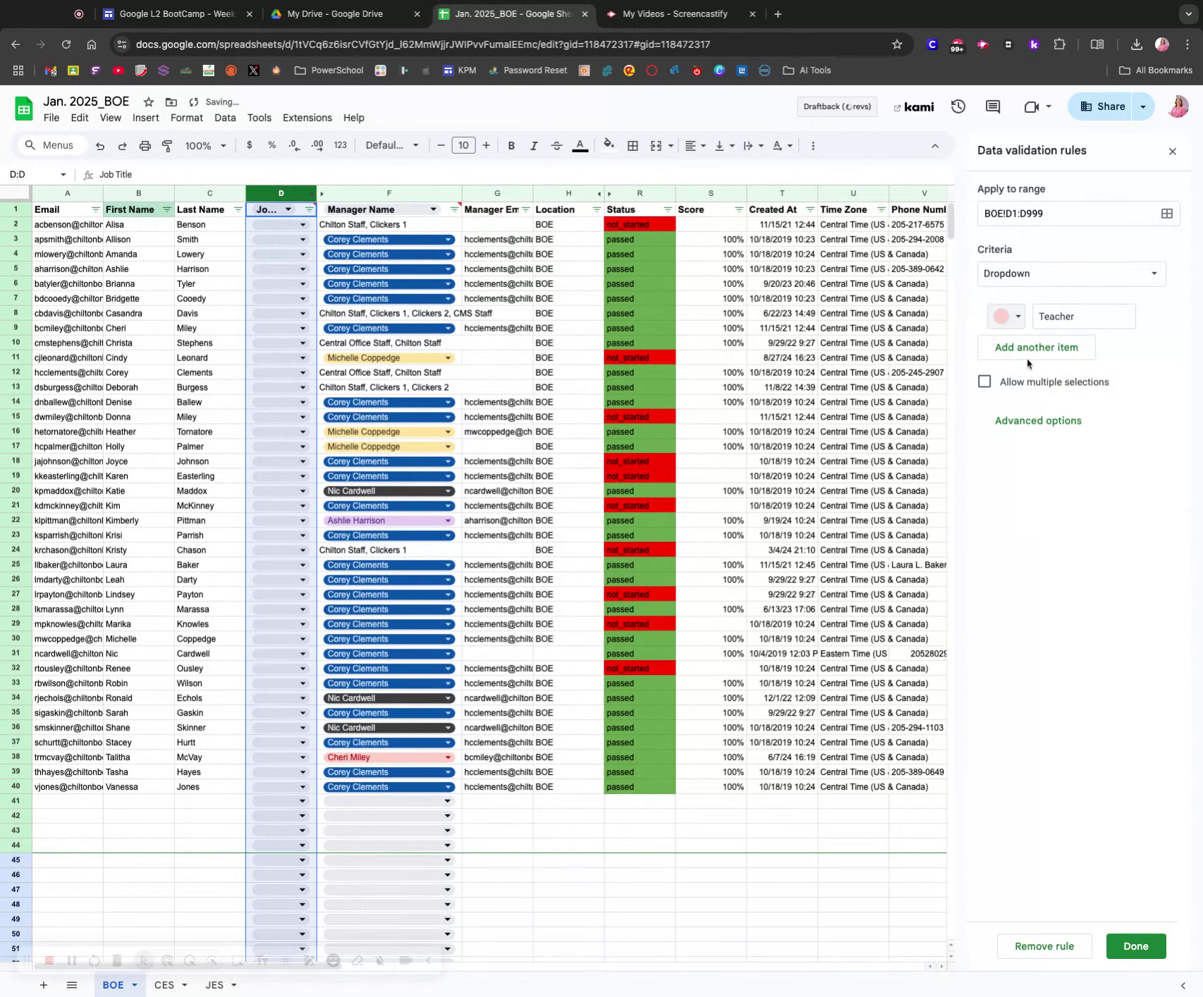
{"action": "left_click", "coordinate": [1016, 347]}
{"action": "type", "text": "Admin"}
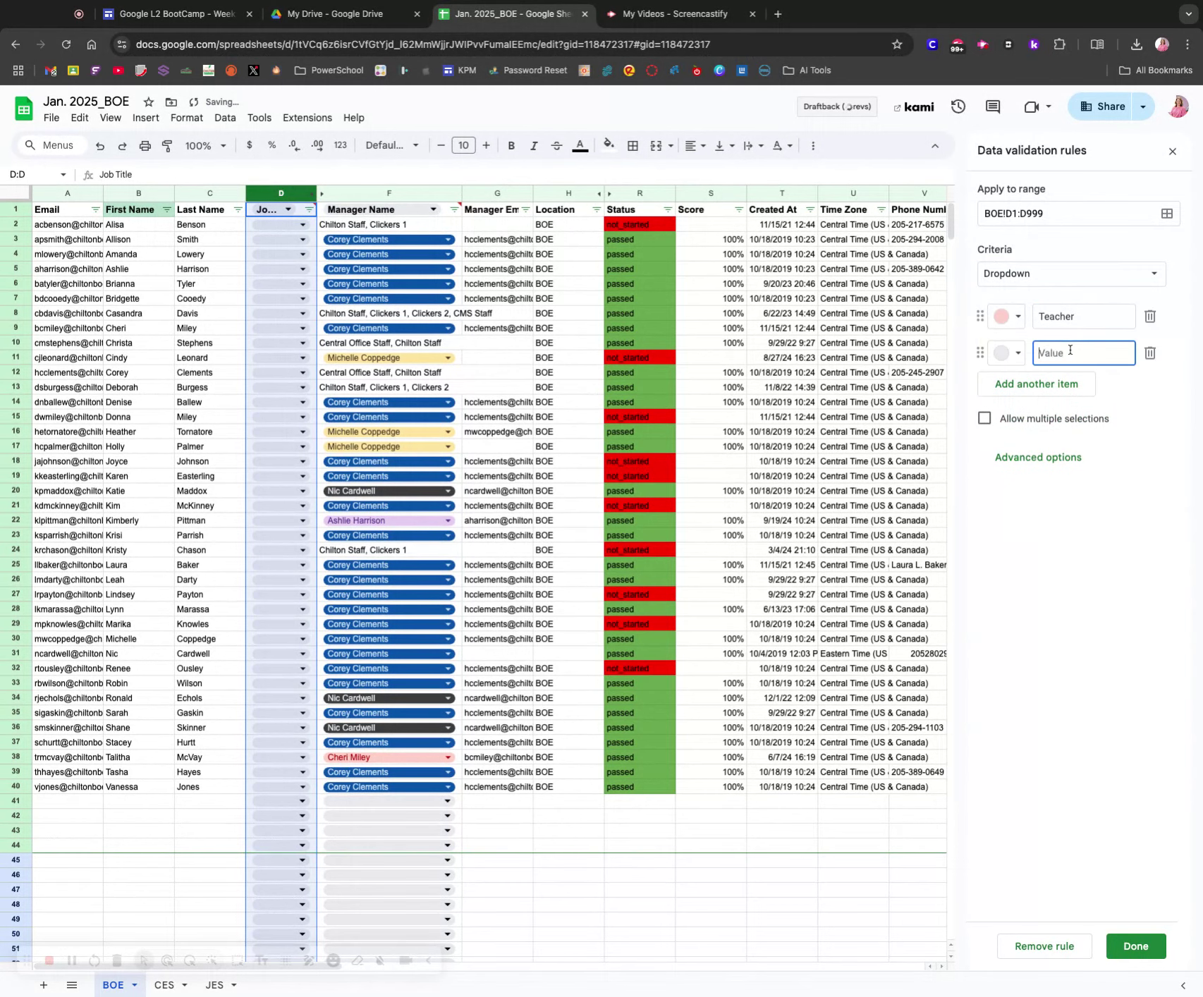
{"action": "type", "text": "istrator"}
{"action": "left_click", "coordinate": [1005, 354]}
{"action": "left_click", "coordinate": [1061, 406]}
Add the Job Title dropdown items Classified in light yellow and Other in light green, and save the rule
{"action": "left_click", "coordinate": [1046, 399]}
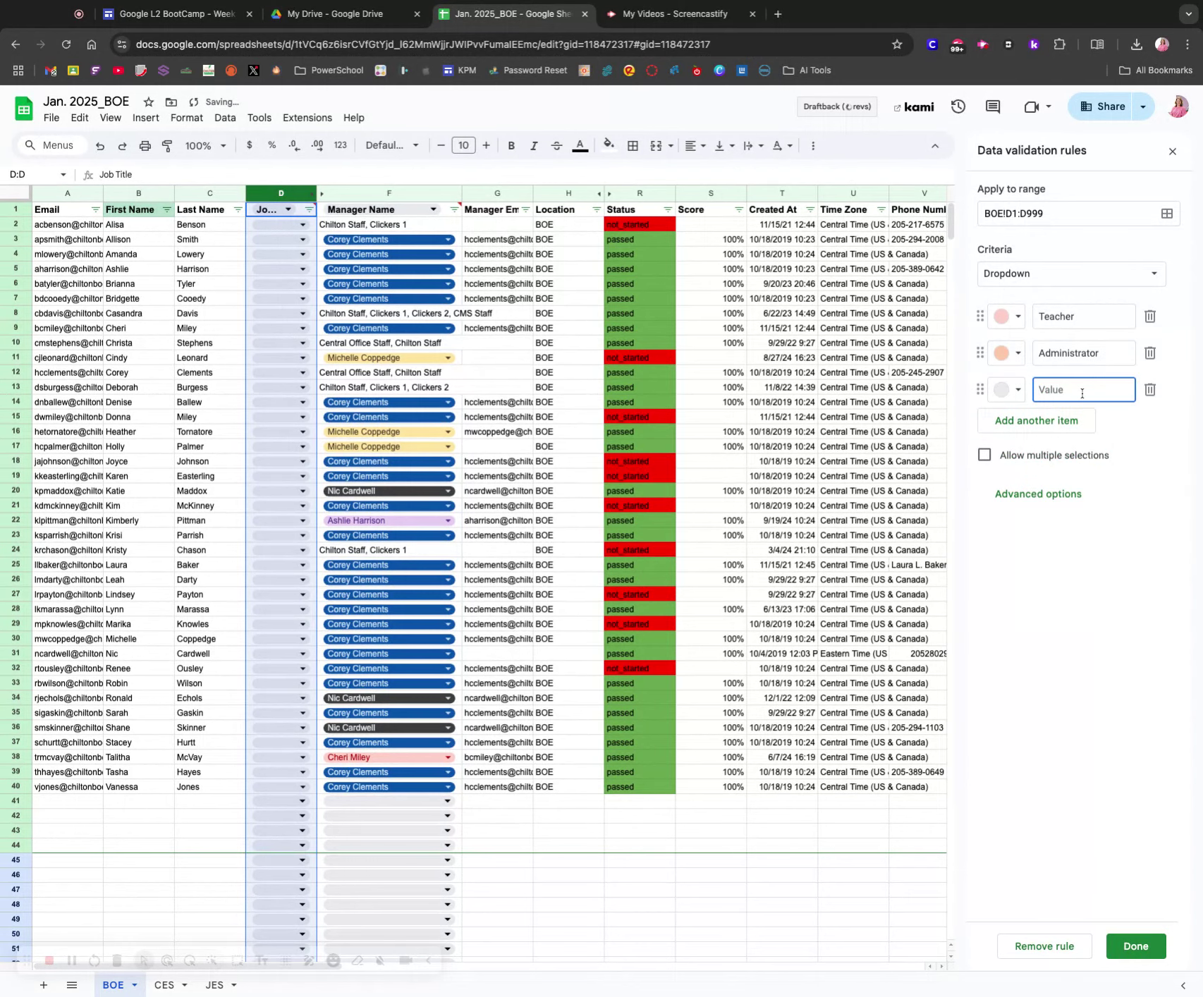
{"action": "type", "text": "Classified"}
{"action": "left_click", "coordinate": [1004, 390]}
{"action": "left_click", "coordinate": [1080, 443]}
{"action": "left_click", "coordinate": [1050, 423]}
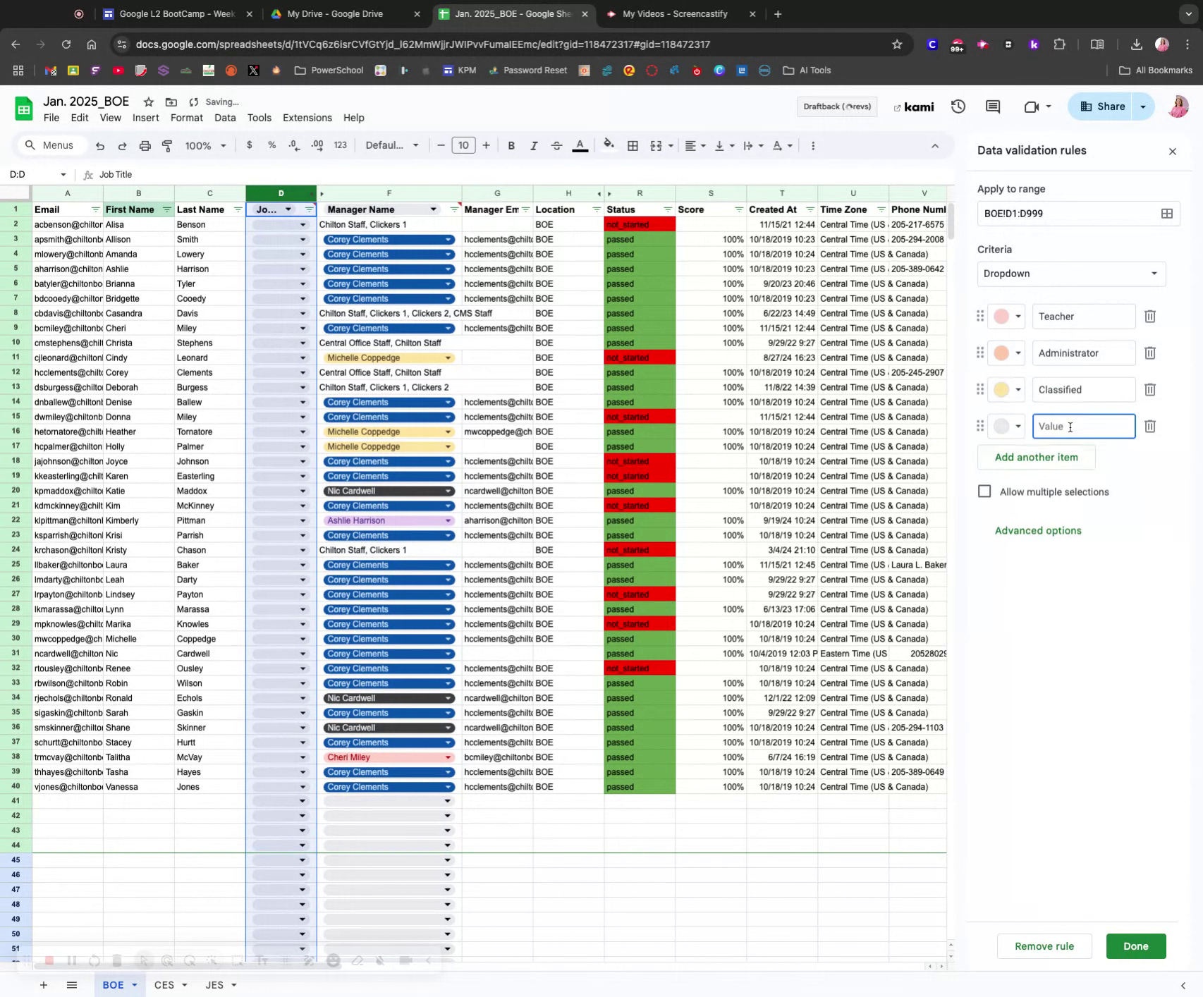
{"action": "type", "text": "Other"}
{"action": "left_click", "coordinate": [1007, 426]}
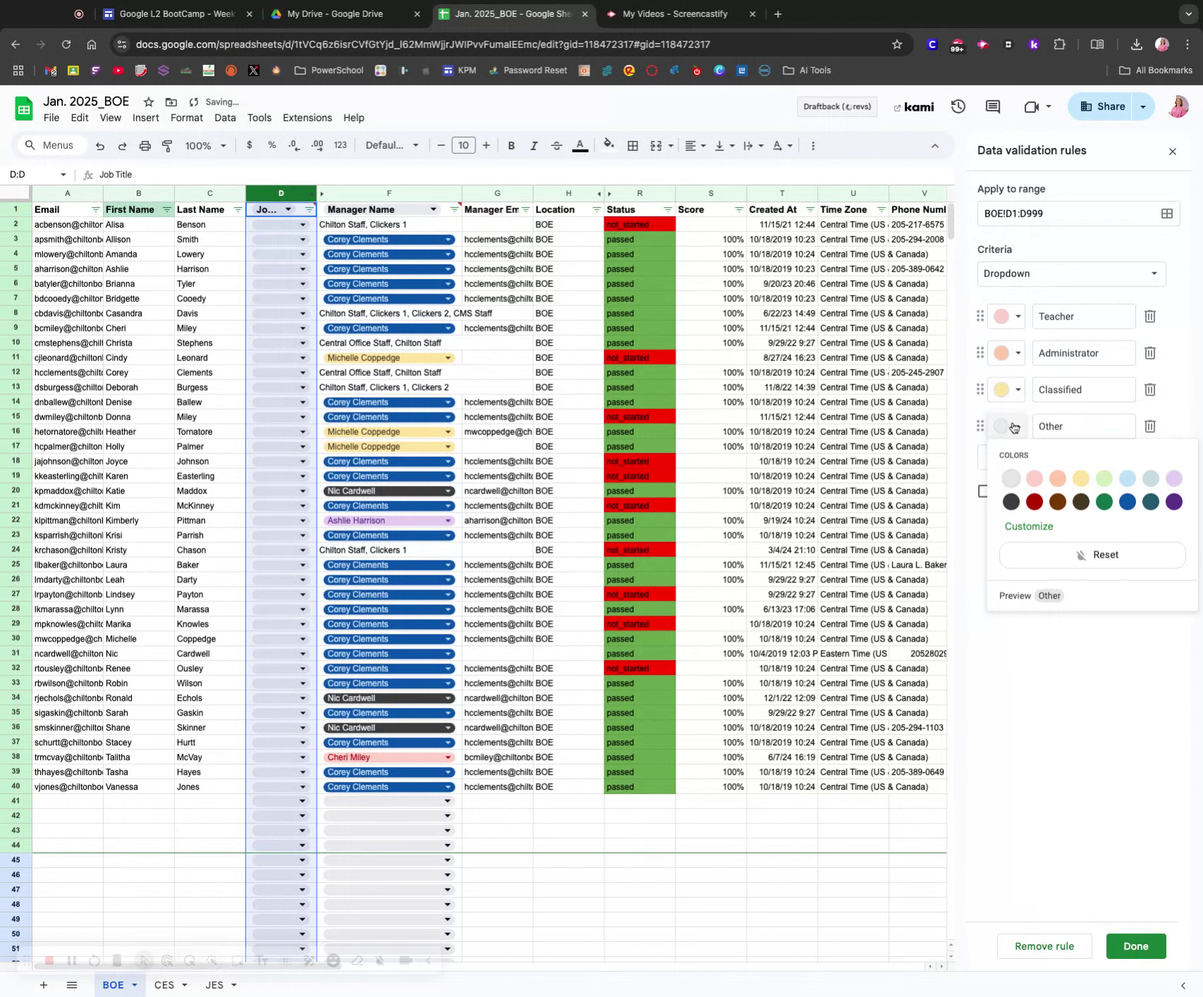
{"action": "left_click", "coordinate": [1104, 479]}
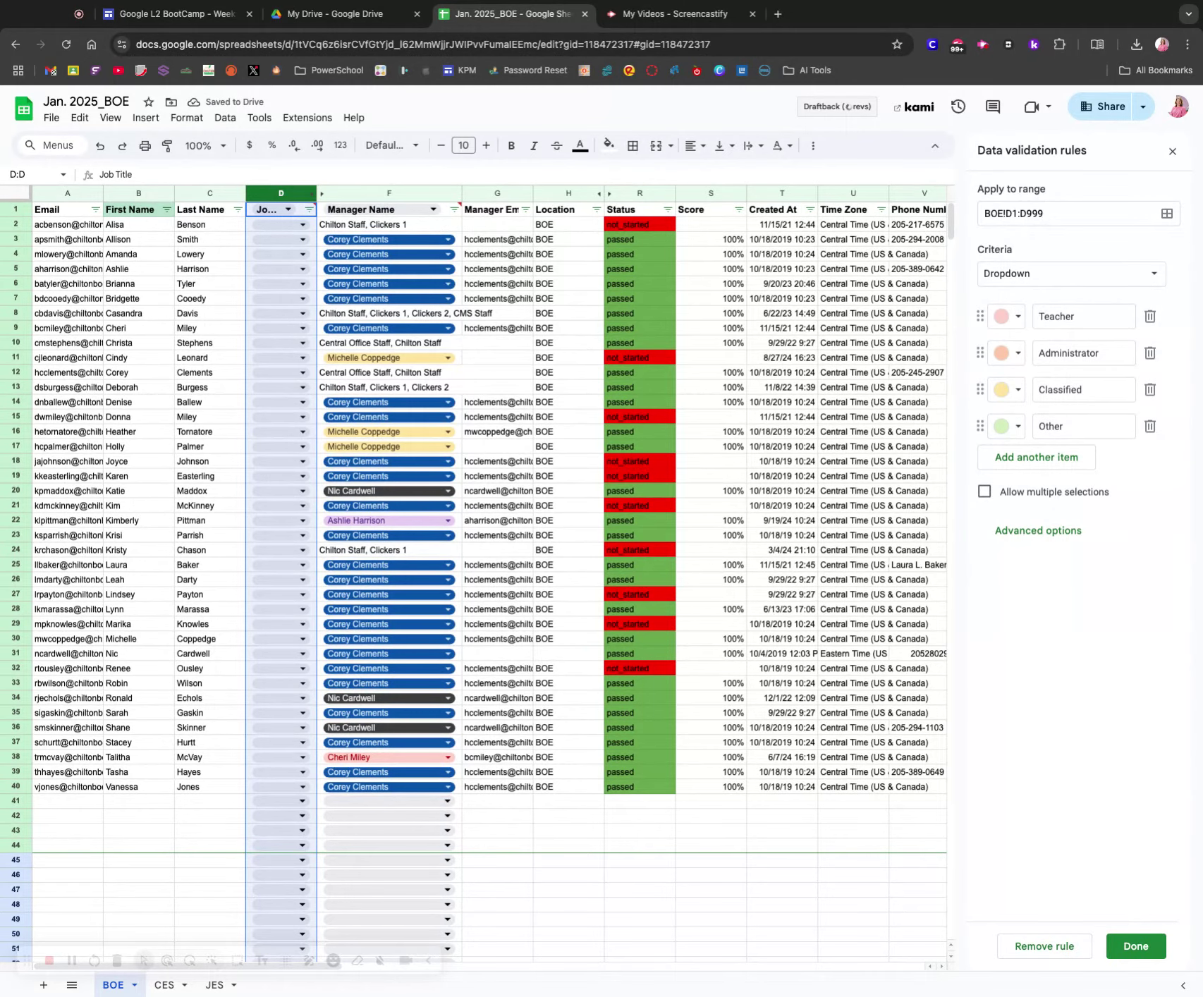
{"action": "left_click", "coordinate": [1135, 945]}
{"action": "left_click", "coordinate": [227, 299]}
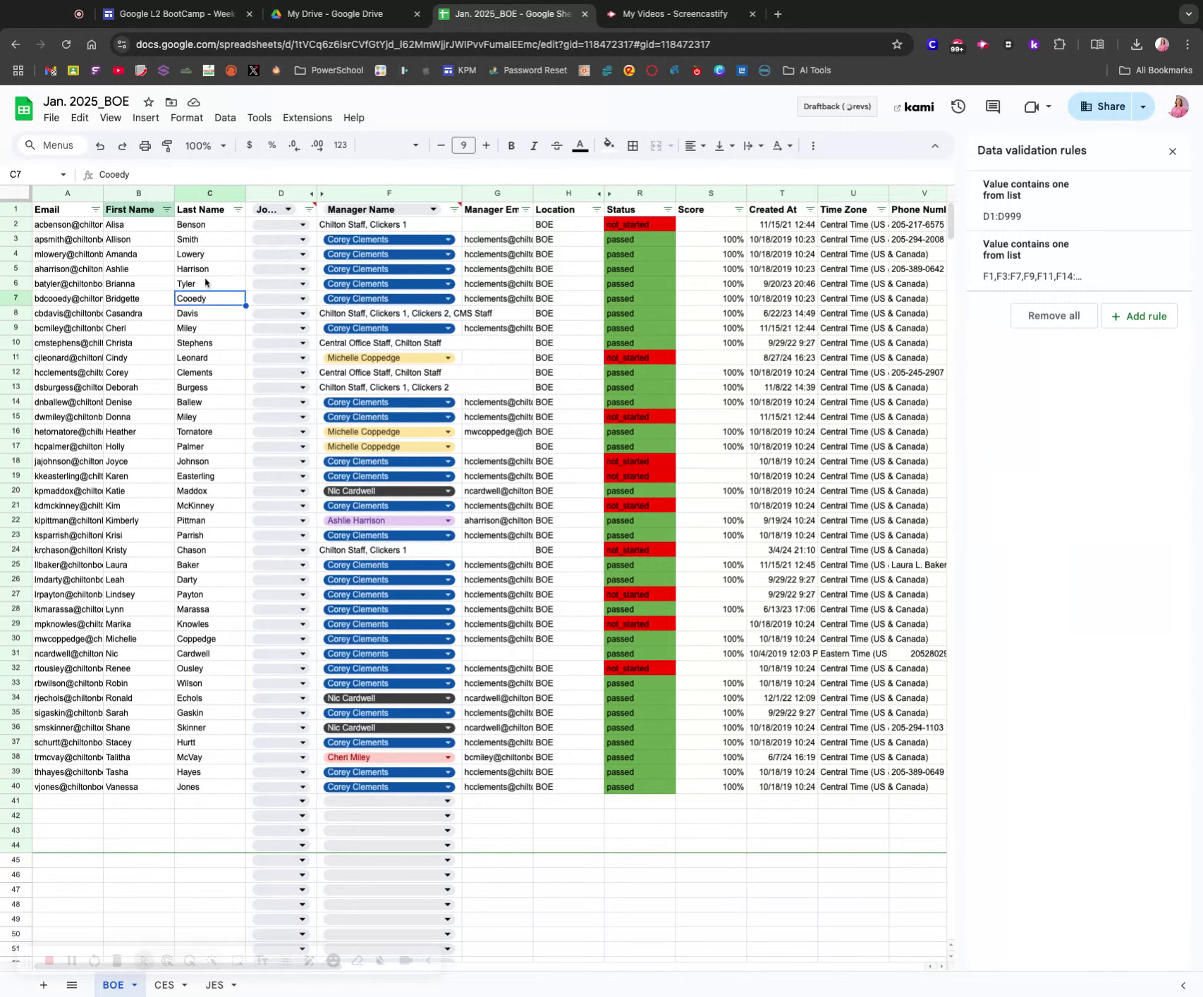
Choose Job Title values from the dropdowns: Teacher in D2 and D3, Administrator in D4, and Classified in D6
{"action": "left_click", "coordinate": [278, 225]}
{"action": "left_click", "coordinate": [272, 245]}
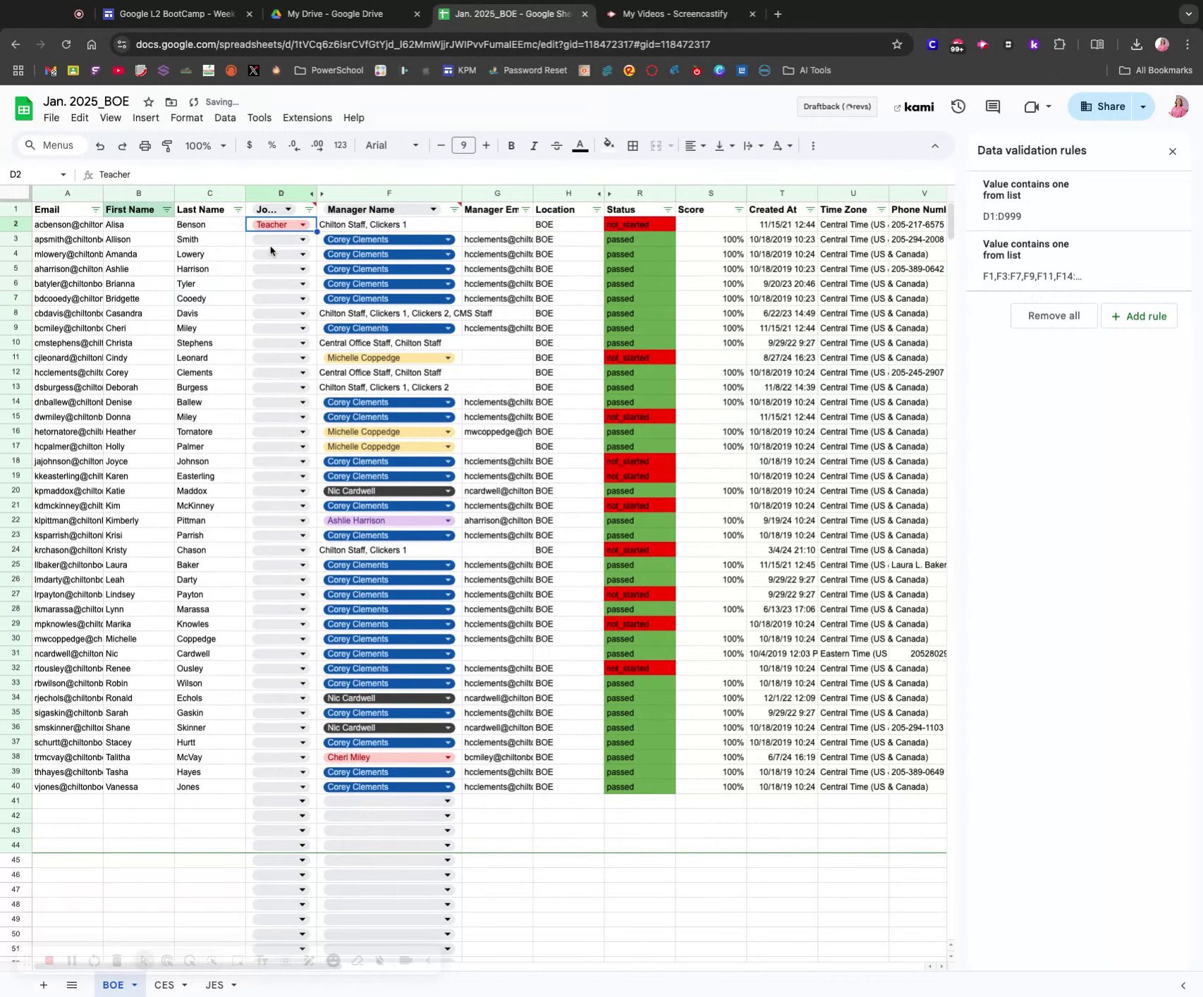
{"action": "left_click", "coordinate": [270, 240]}
{"action": "left_click", "coordinate": [271, 259]}
{"action": "left_click", "coordinate": [268, 256]}
{"action": "left_click", "coordinate": [281, 297]}
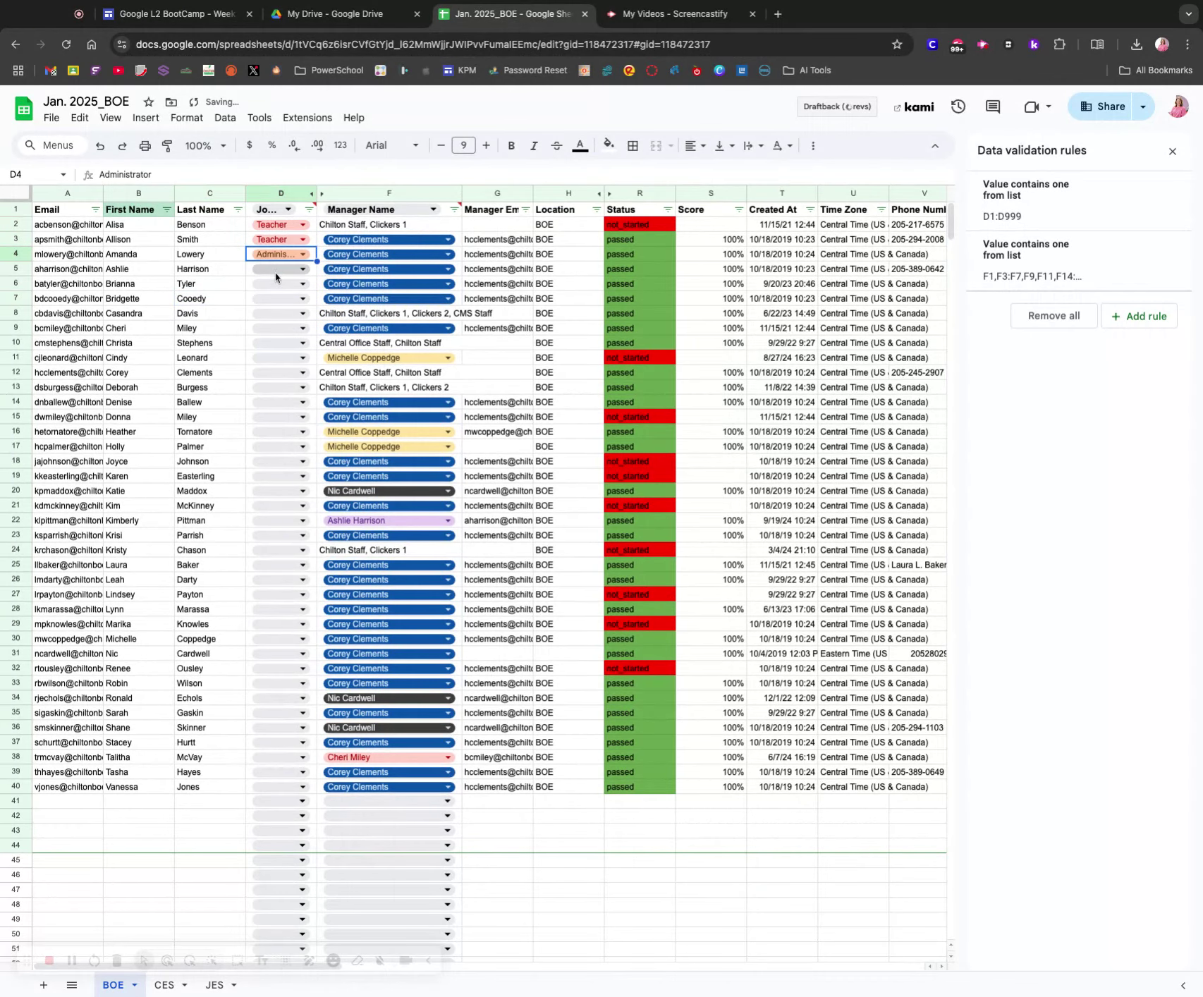
{"action": "left_click", "coordinate": [273, 283]}
{"action": "left_click", "coordinate": [273, 283]}
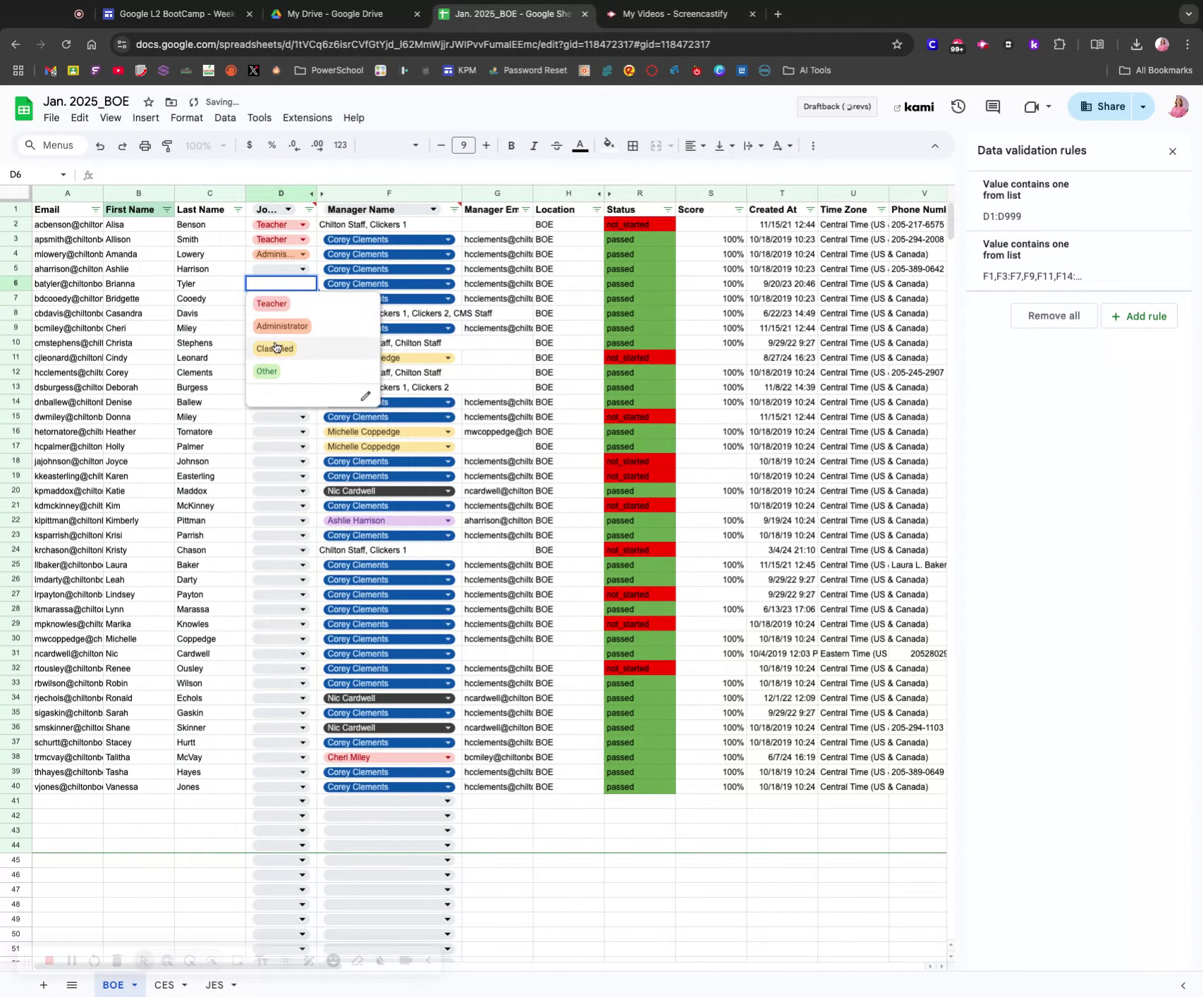
{"action": "left_click", "coordinate": [275, 347]}
{"action": "left_click", "coordinate": [277, 302]}
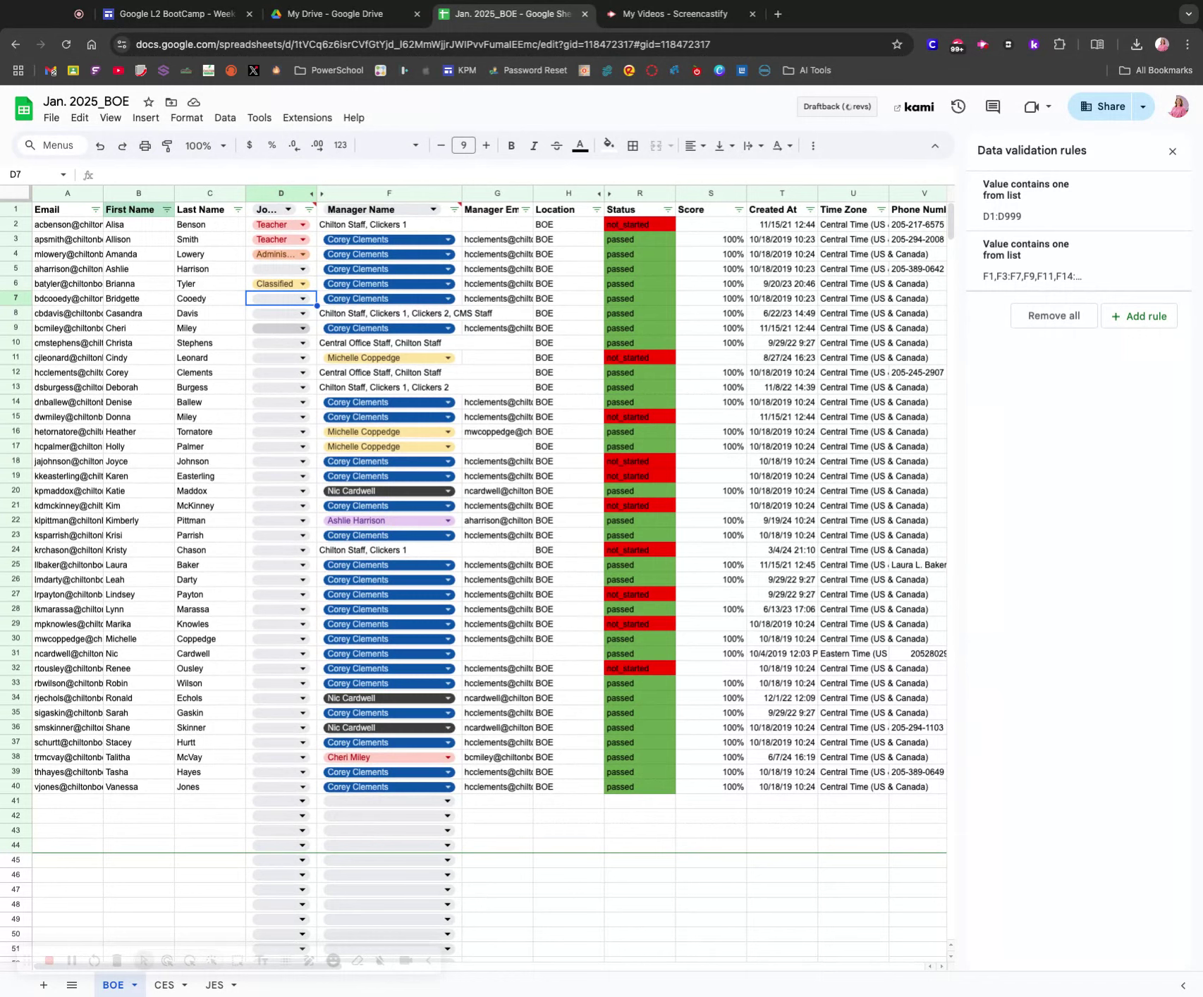
{"action": "left_click", "coordinate": [630, 190]}
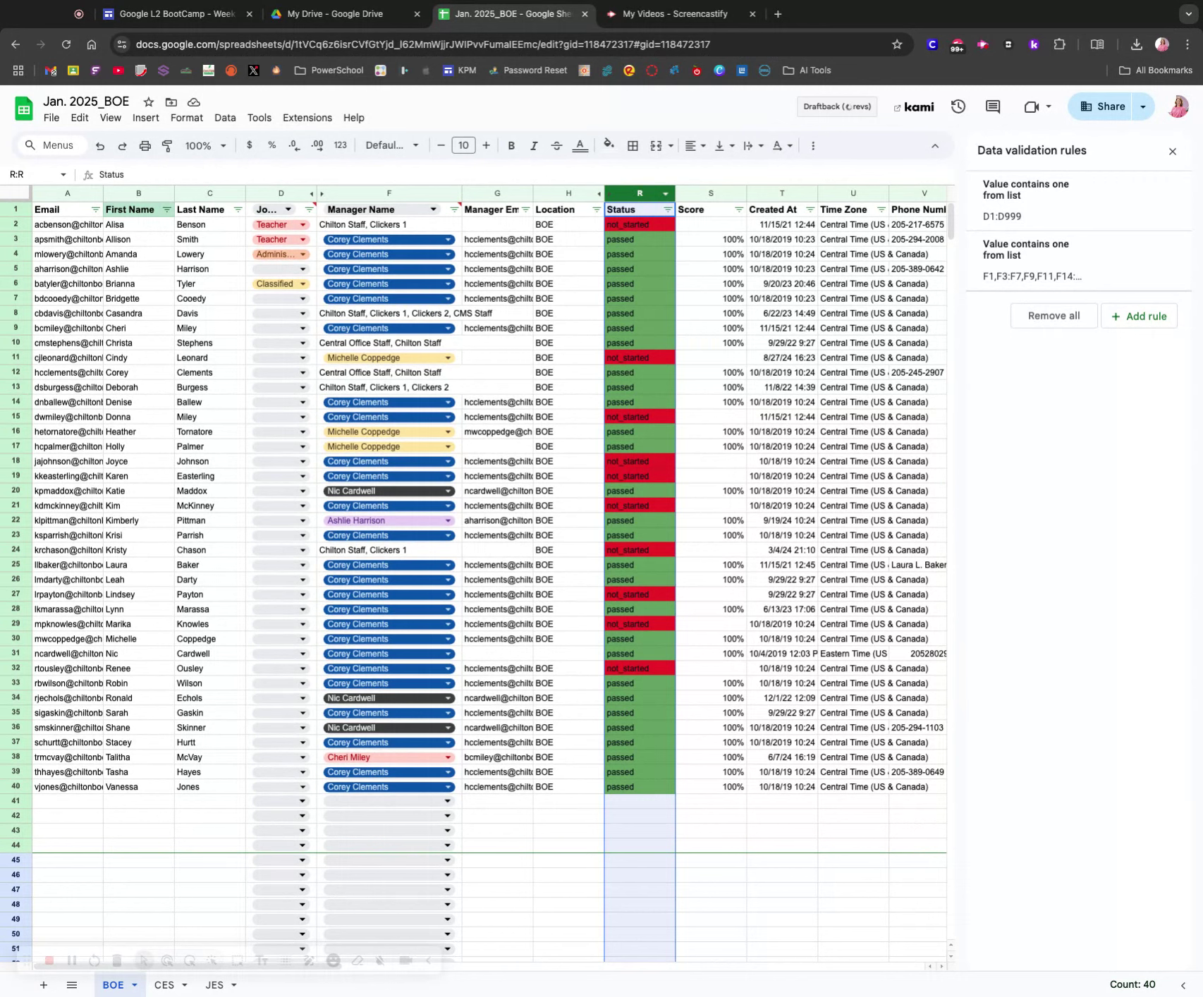
{"action": "left_click", "coordinate": [67, 230]}
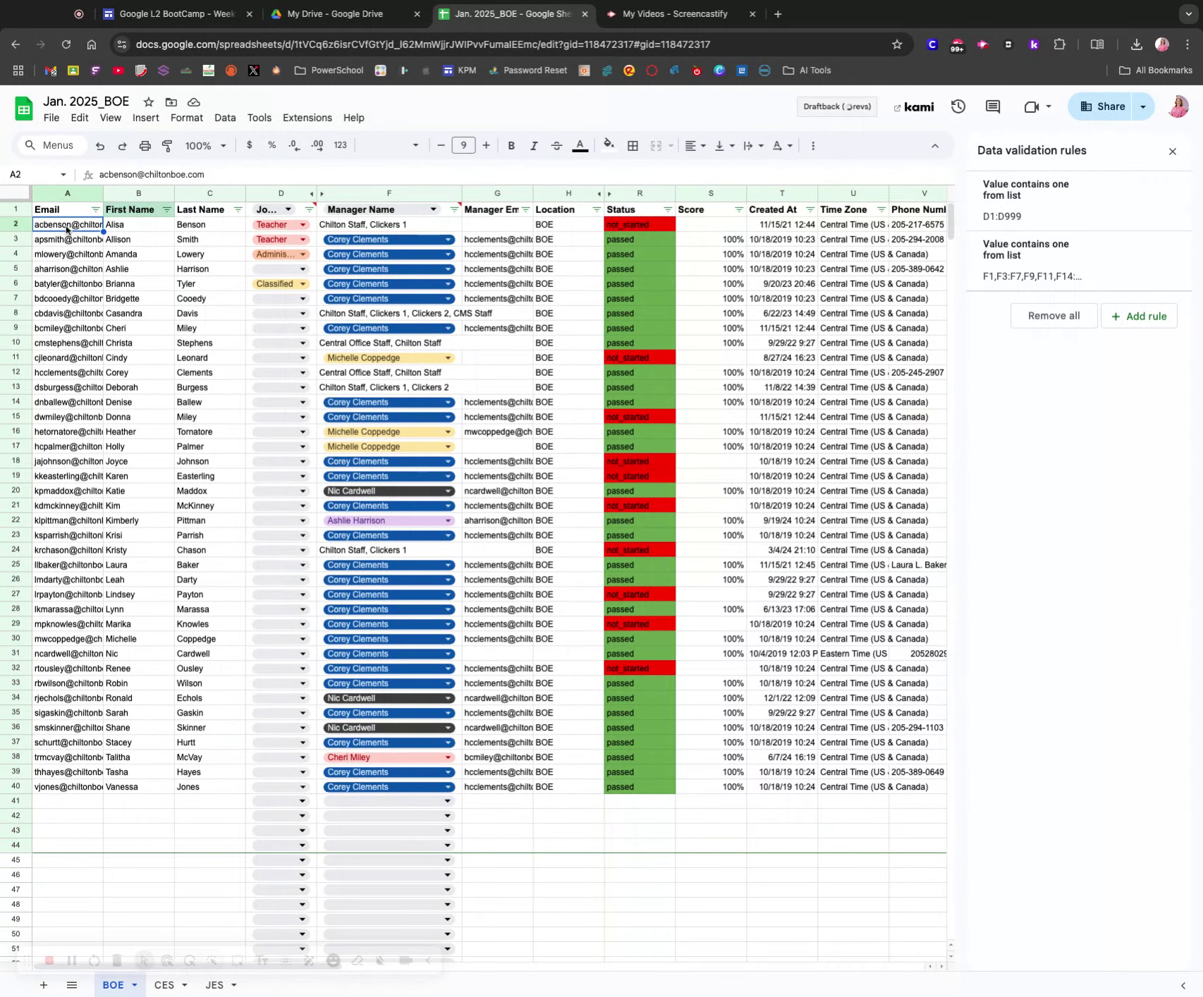
{"action": "left_click", "coordinate": [620, 227]}
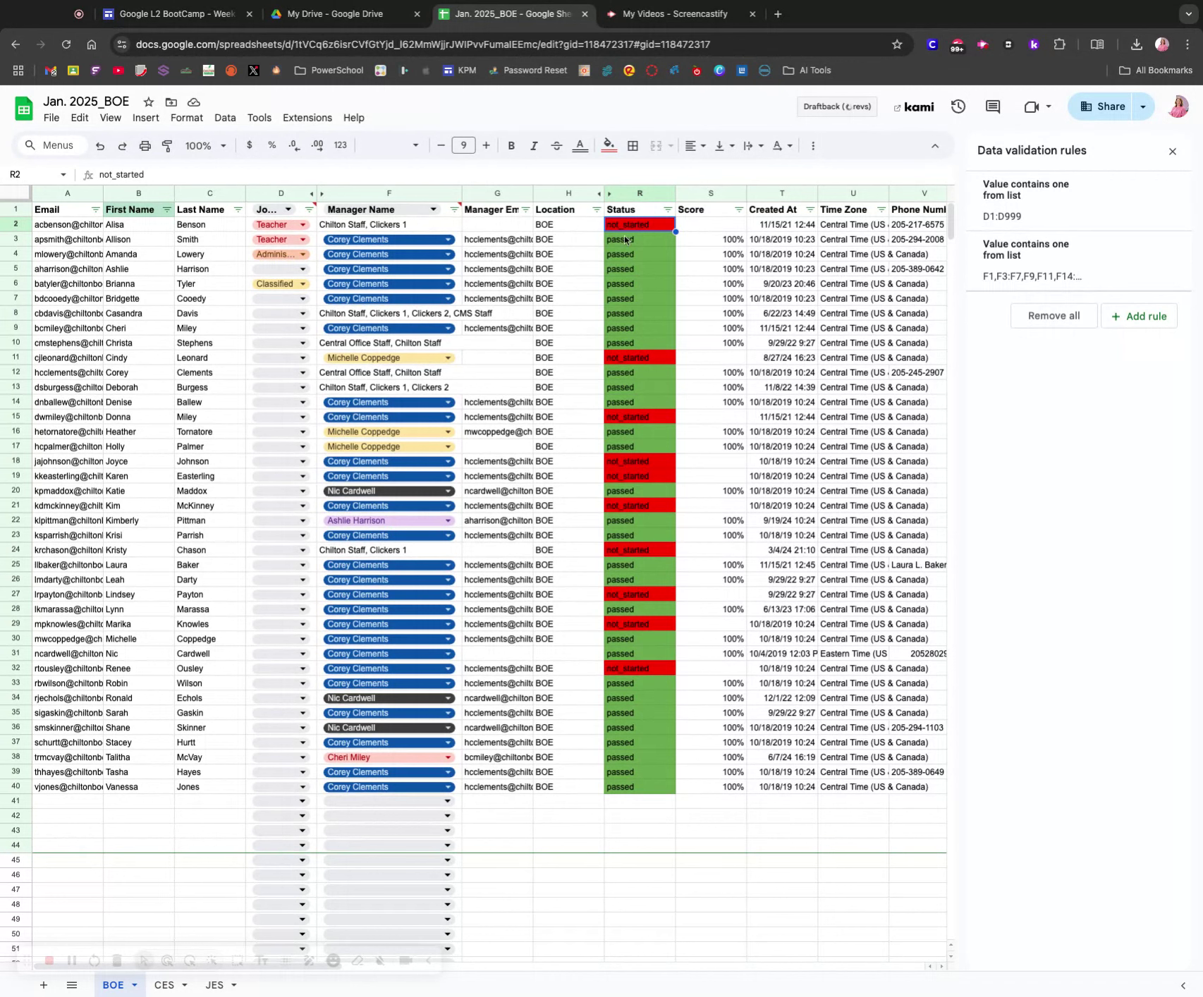
Filter the Status column by values to show only the not_started rows
{"action": "left_click", "coordinate": [670, 213]}
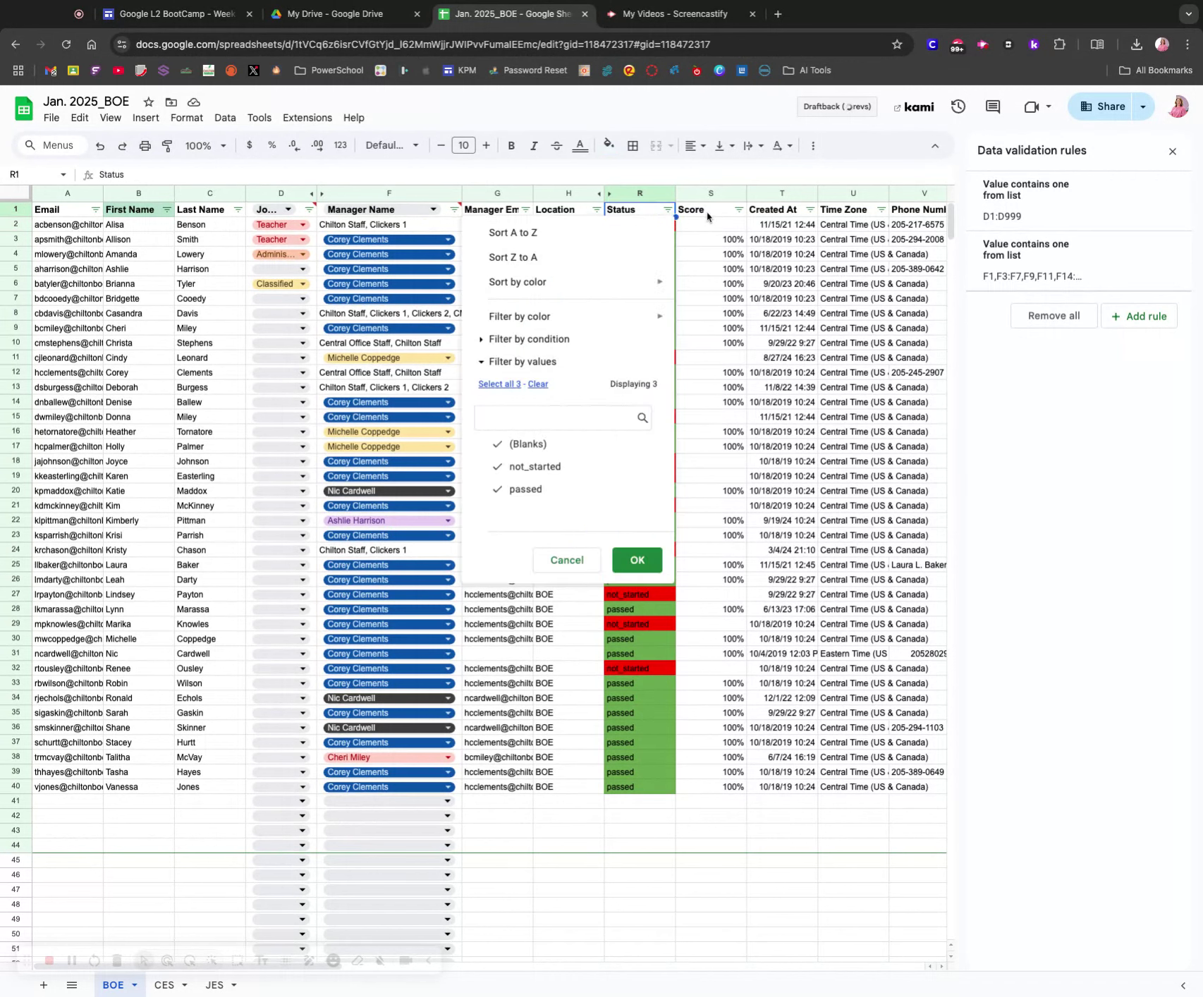
{"action": "left_click", "coordinate": [707, 211]}
{"action": "left_click", "coordinate": [668, 211]}
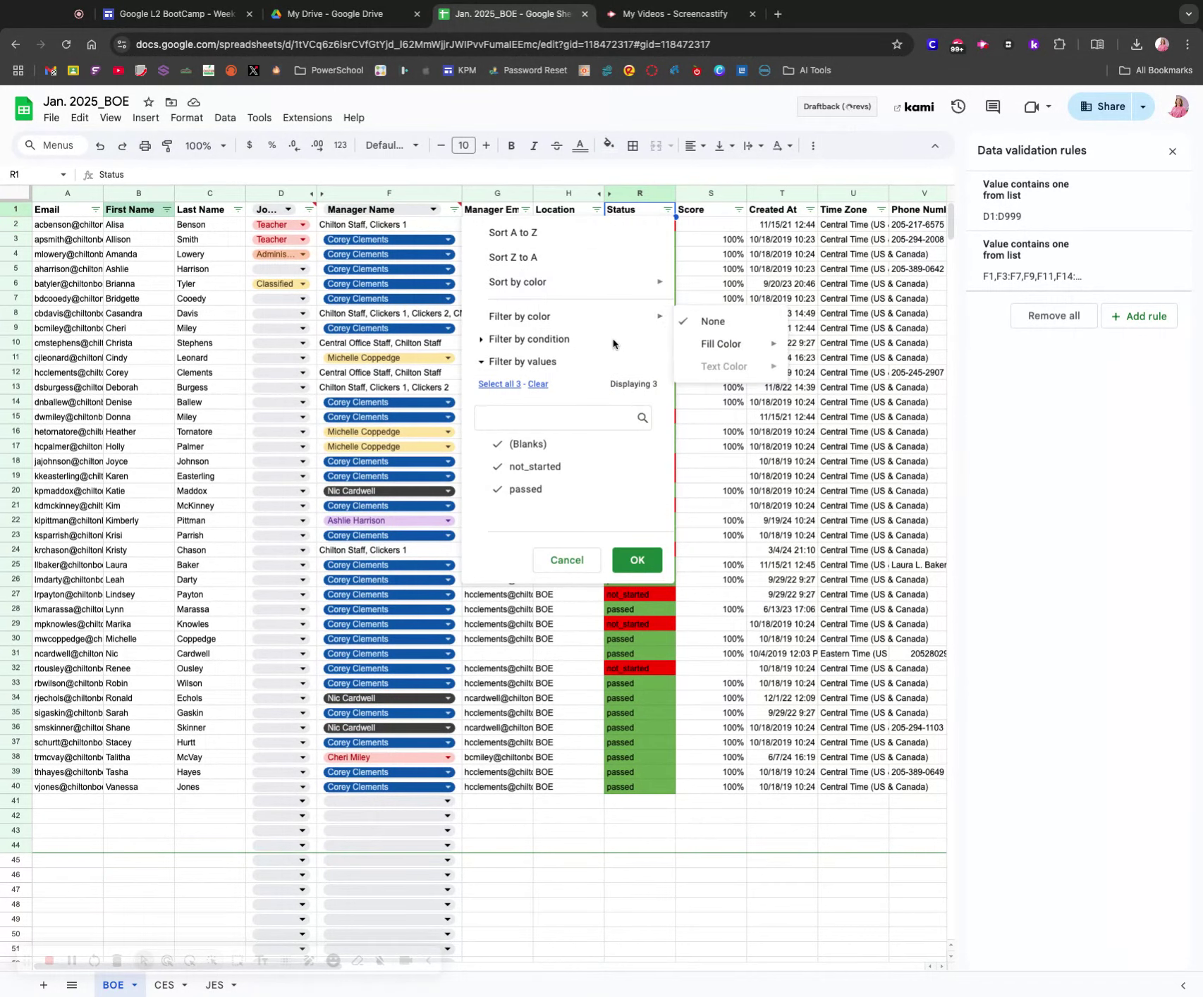
{"action": "mouse_move", "coordinate": [649, 325]}
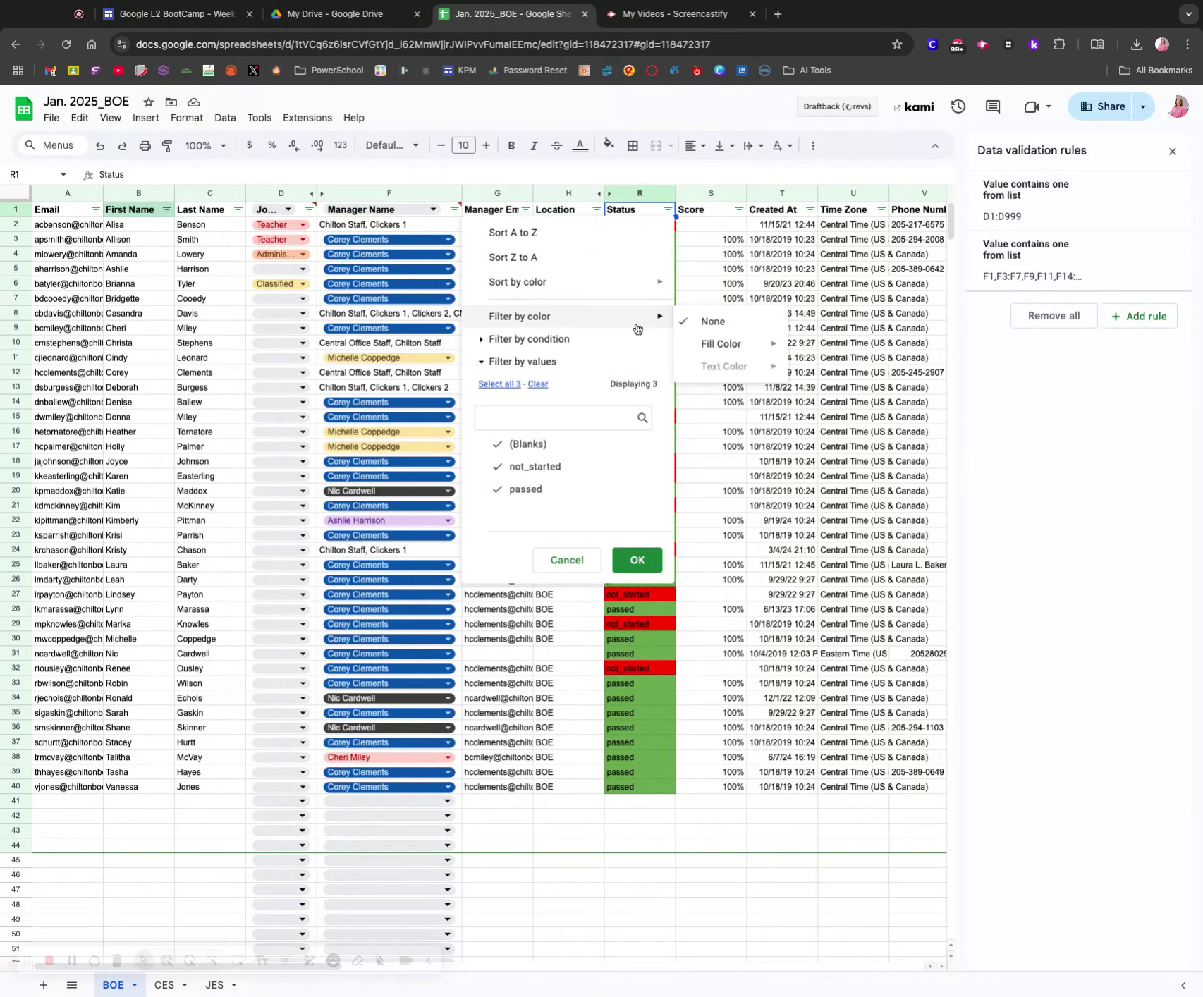
{"action": "left_click", "coordinate": [539, 490]}
{"action": "left_click", "coordinate": [540, 452]}
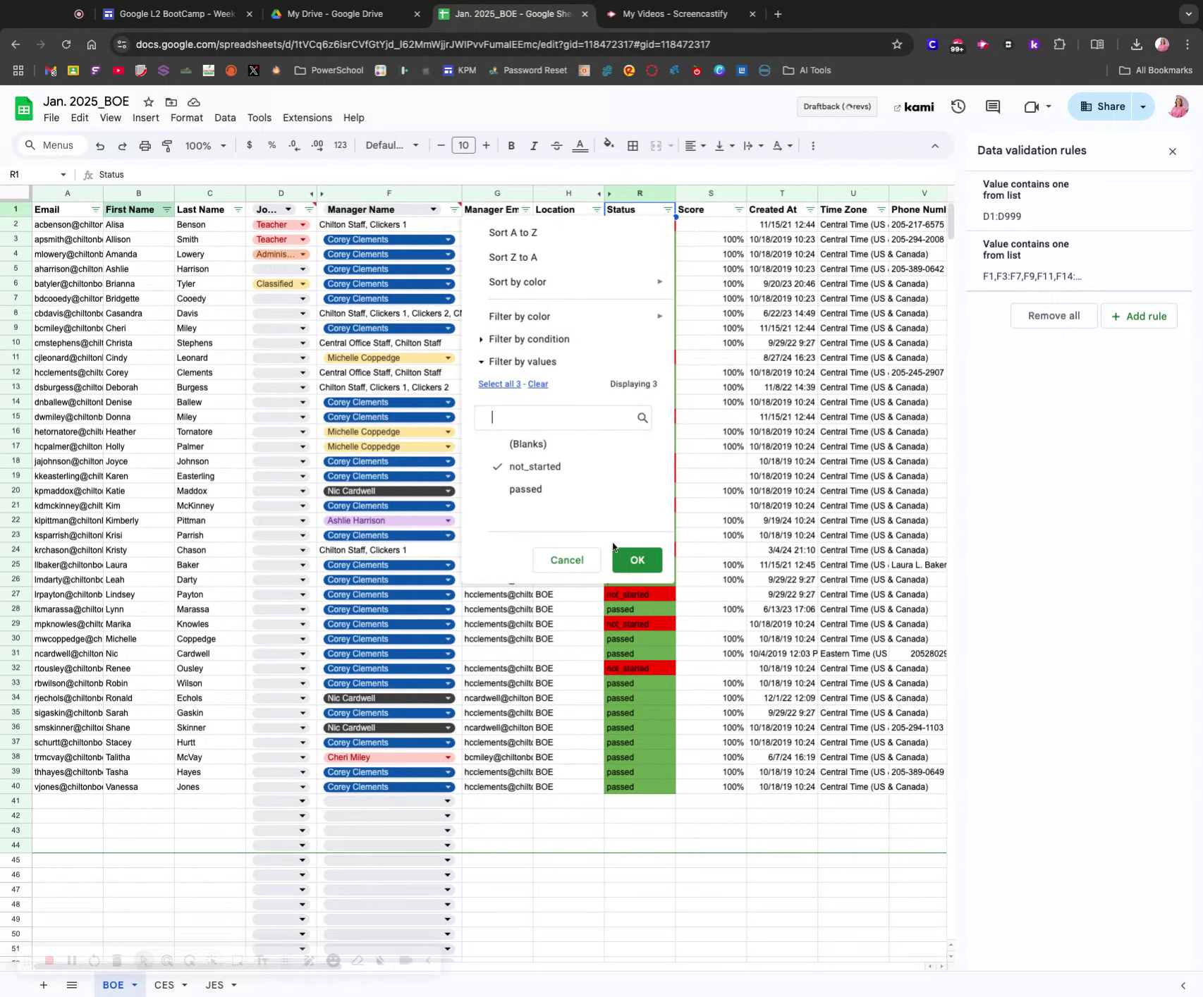
{"action": "left_click", "coordinate": [632, 559]}
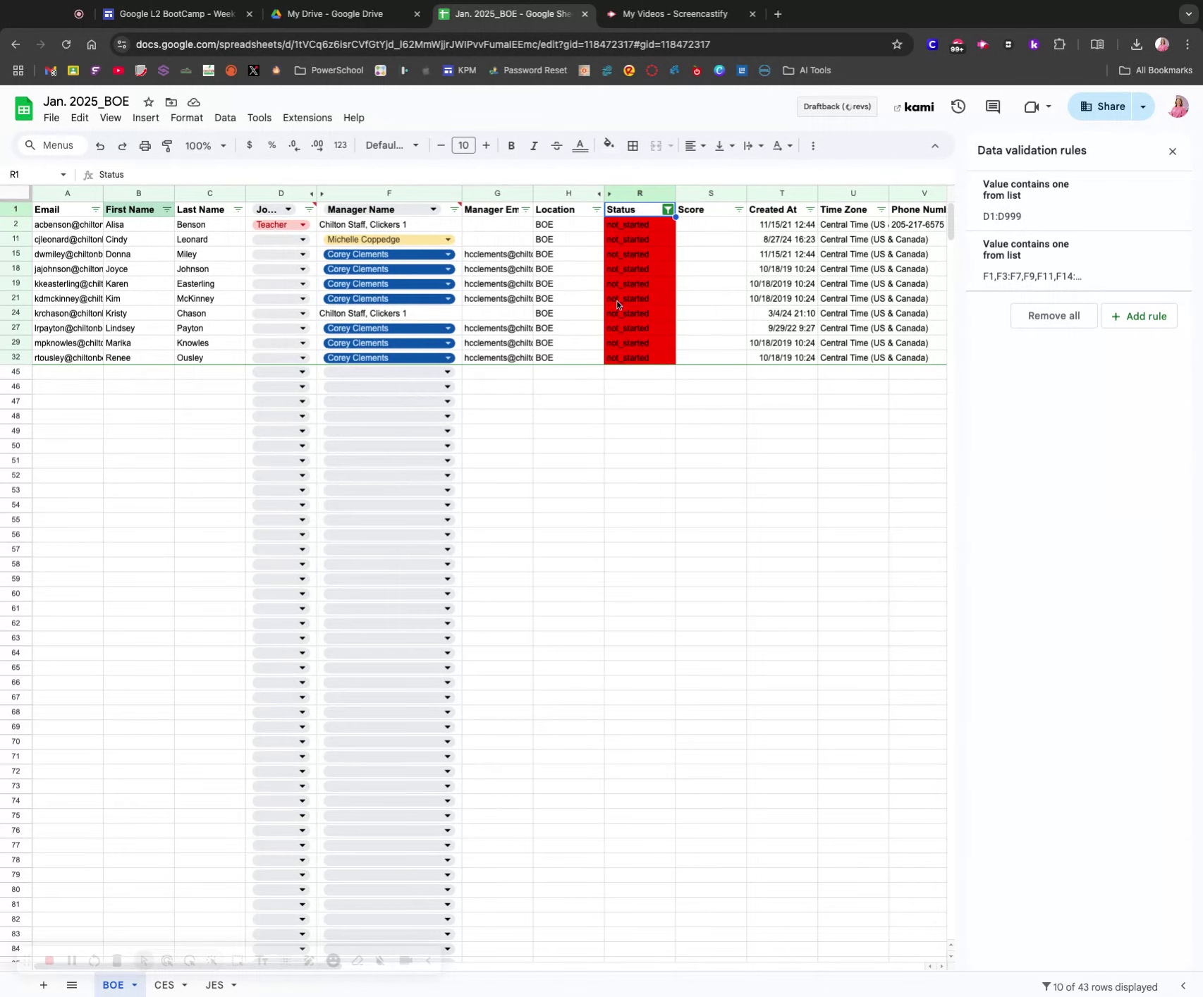
Change the Status filter to show only the passed rows, and close the data validation rules
{"action": "left_click", "coordinate": [667, 209]}
{"action": "left_click", "coordinate": [619, 453]}
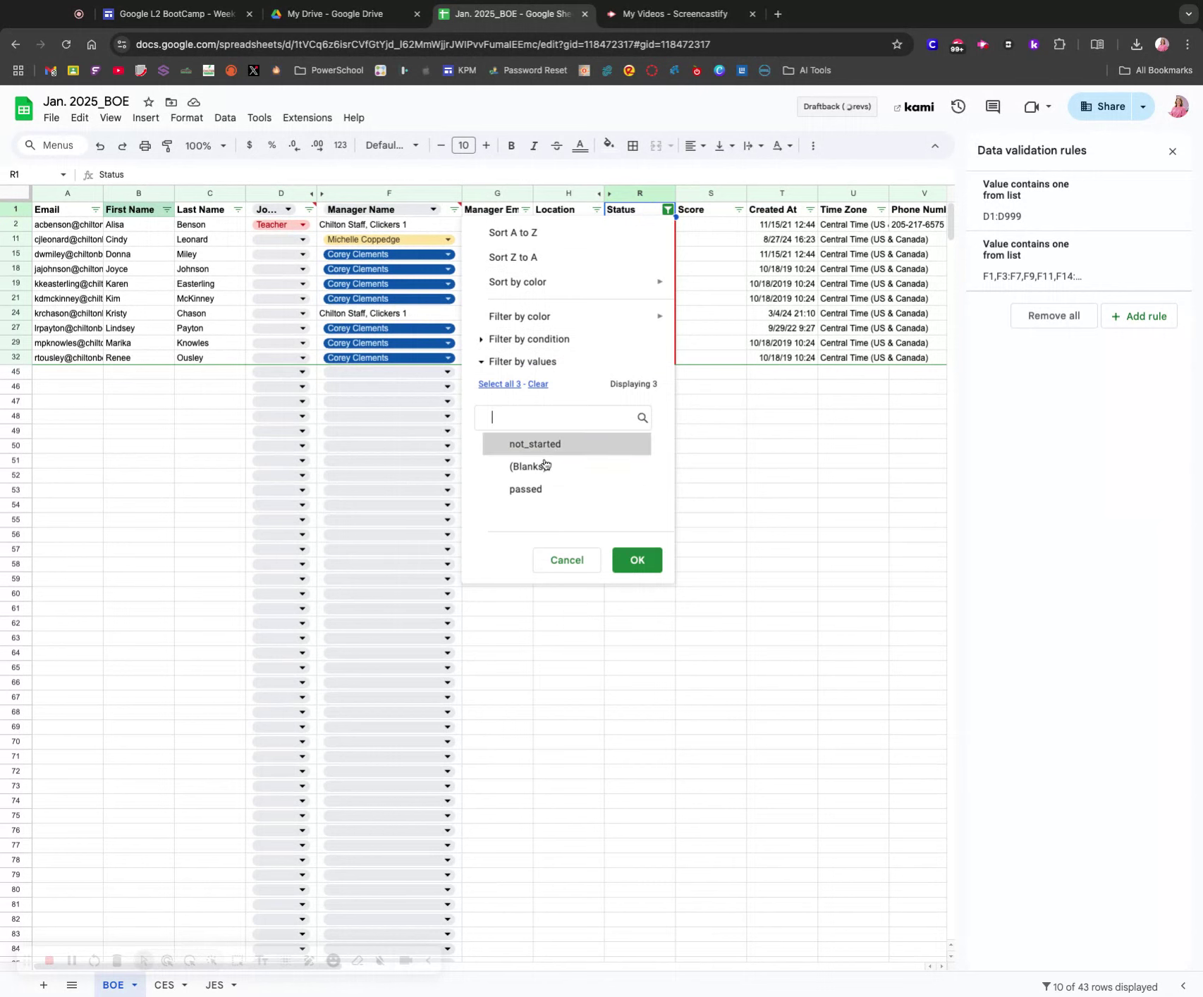
{"action": "left_click", "coordinate": [528, 489]}
{"action": "left_click", "coordinate": [637, 560]}
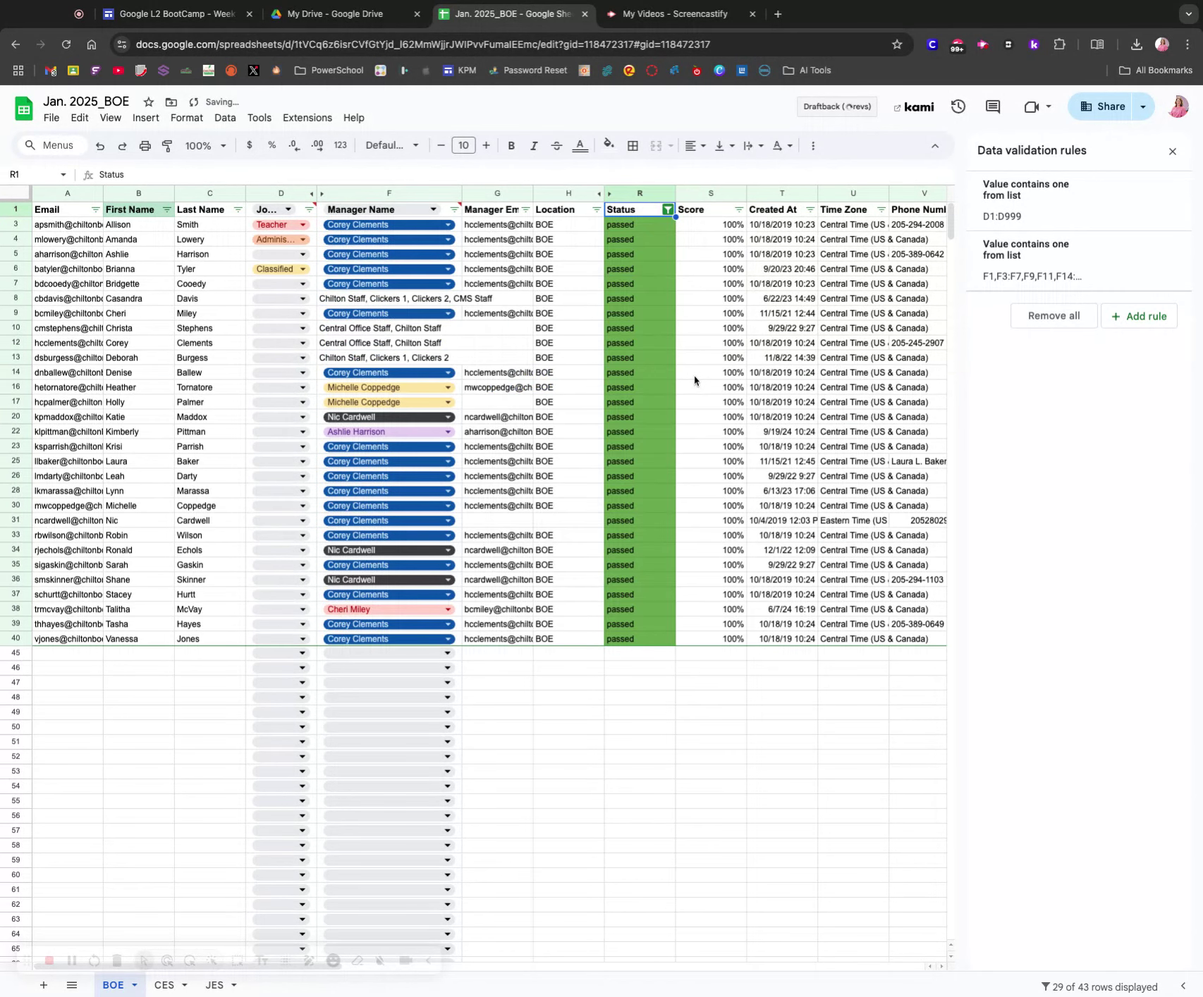
{"action": "left_click", "coordinate": [559, 727]}
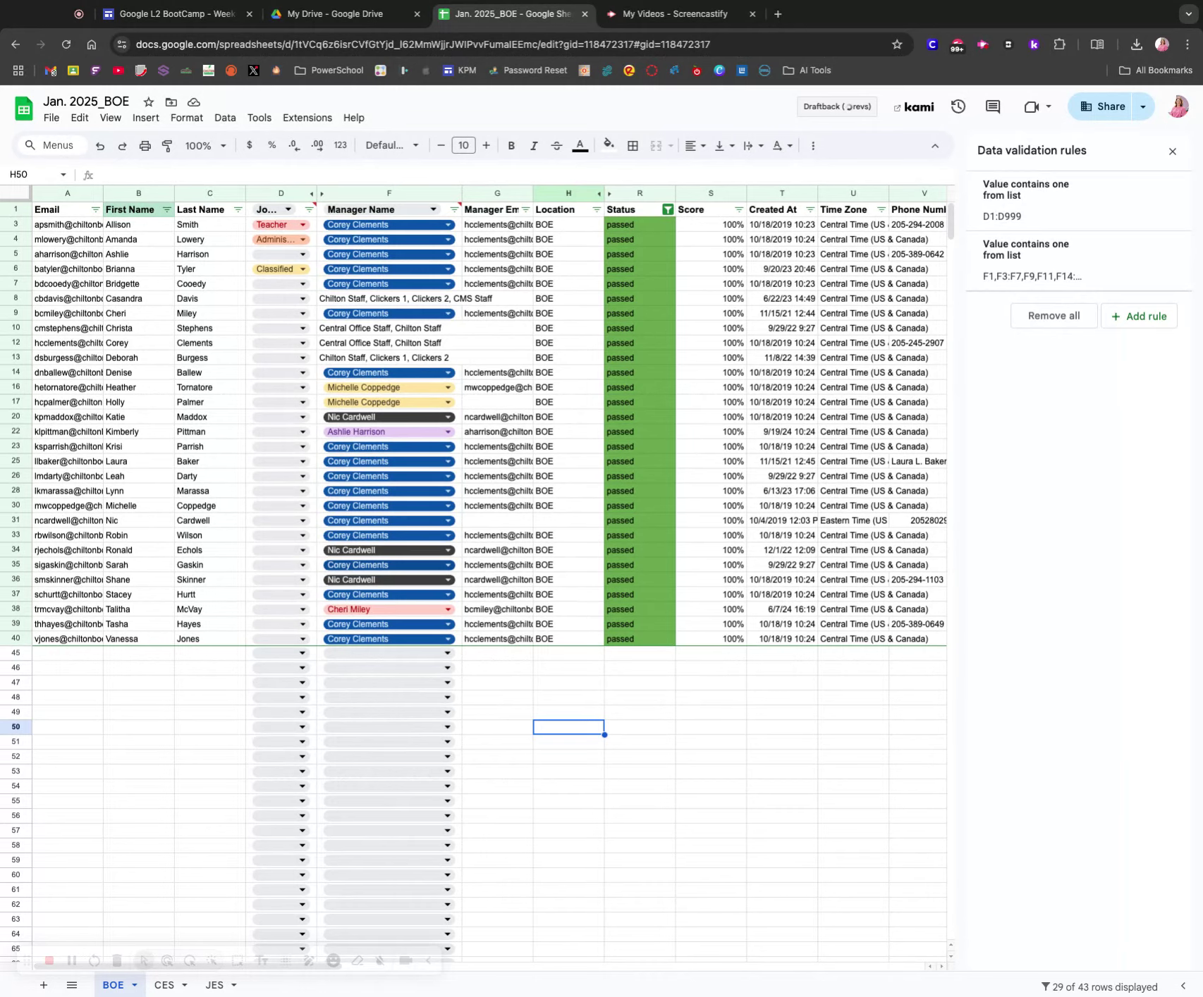
{"action": "left_click", "coordinate": [1172, 151]}
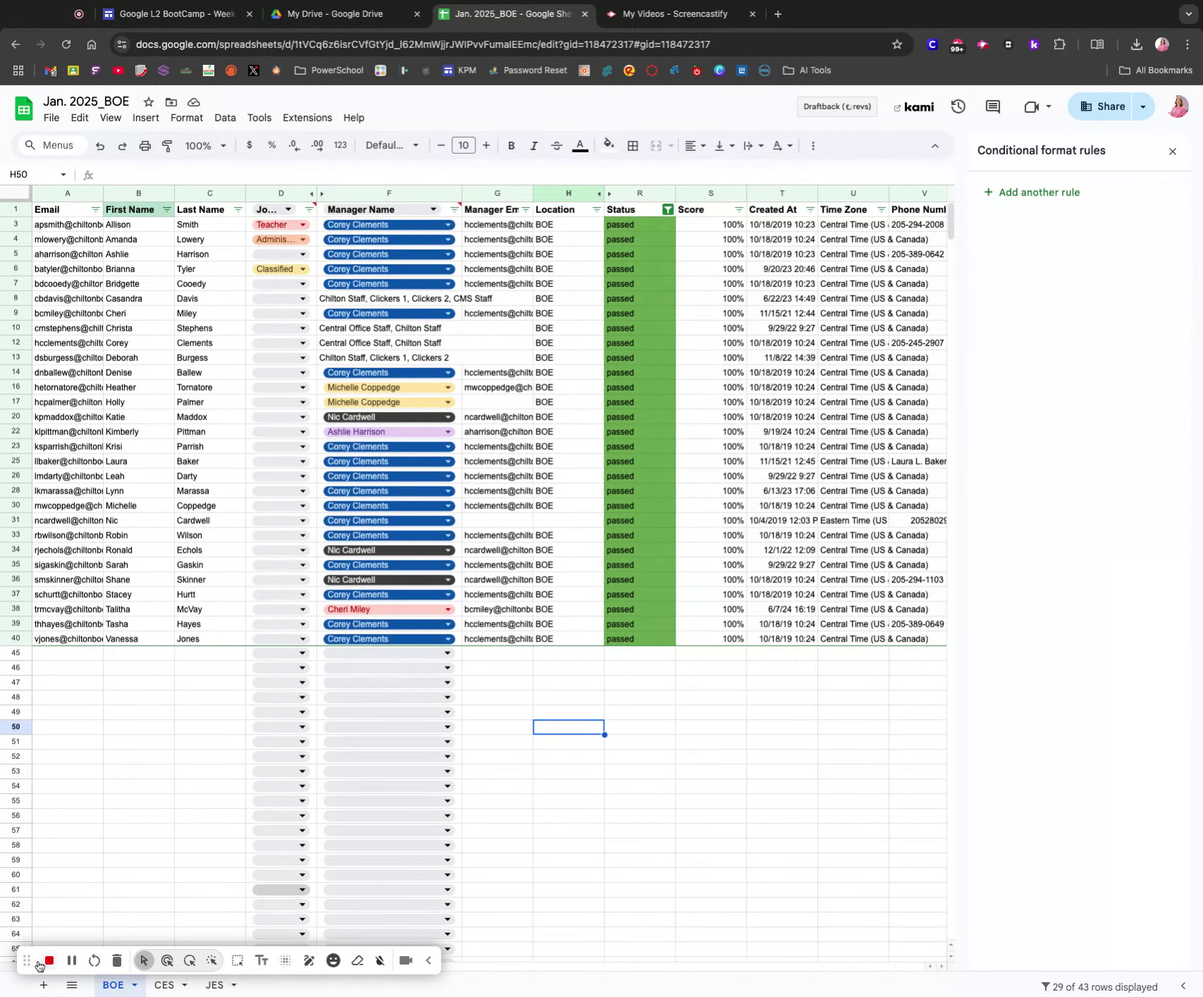
Color the BOE sheet tab dark green 3
{"action": "left_click_drag", "start_coordinate": [39, 966], "coordinate": [733, 941]}
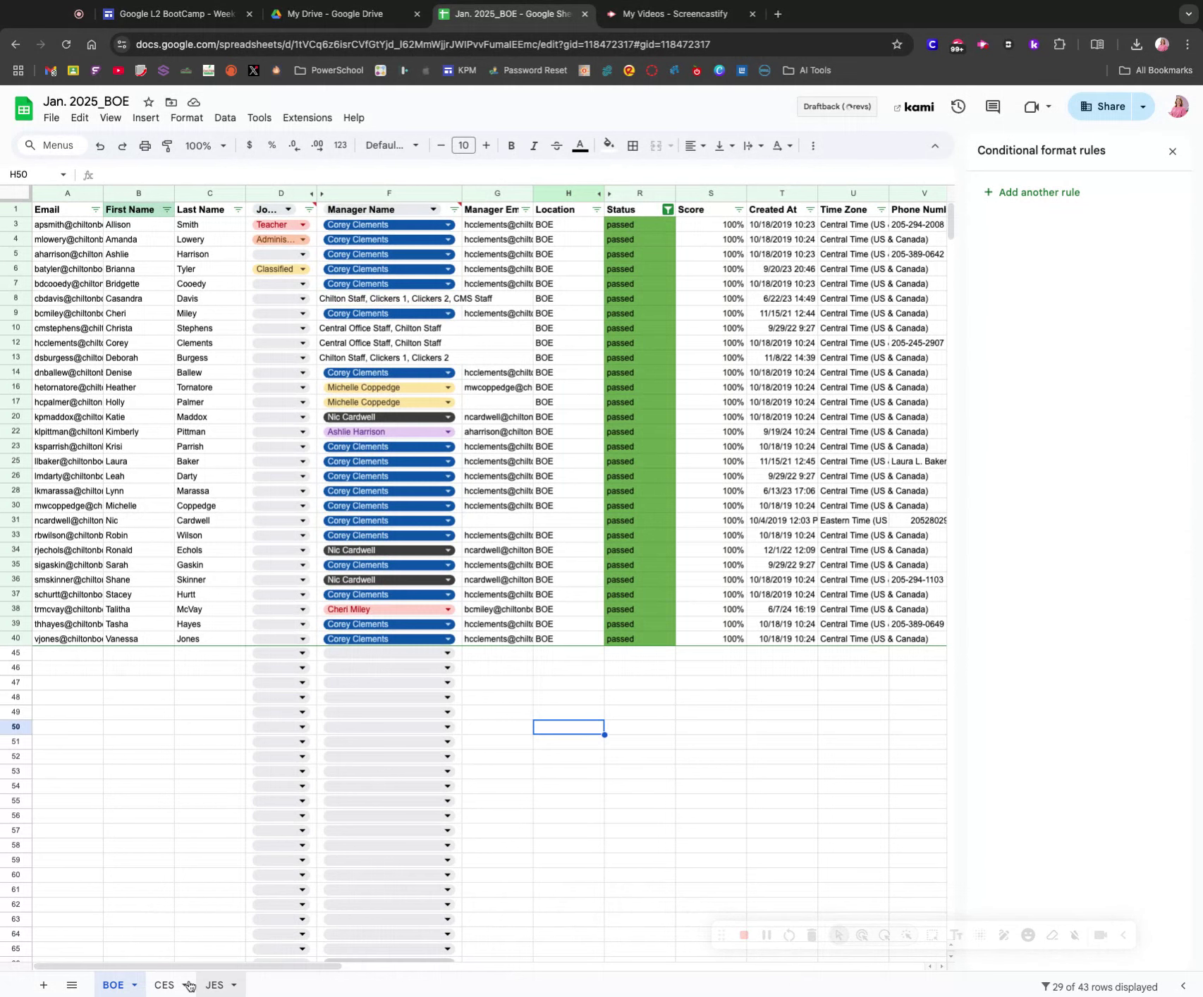
{"action": "left_click", "coordinate": [134, 986]}
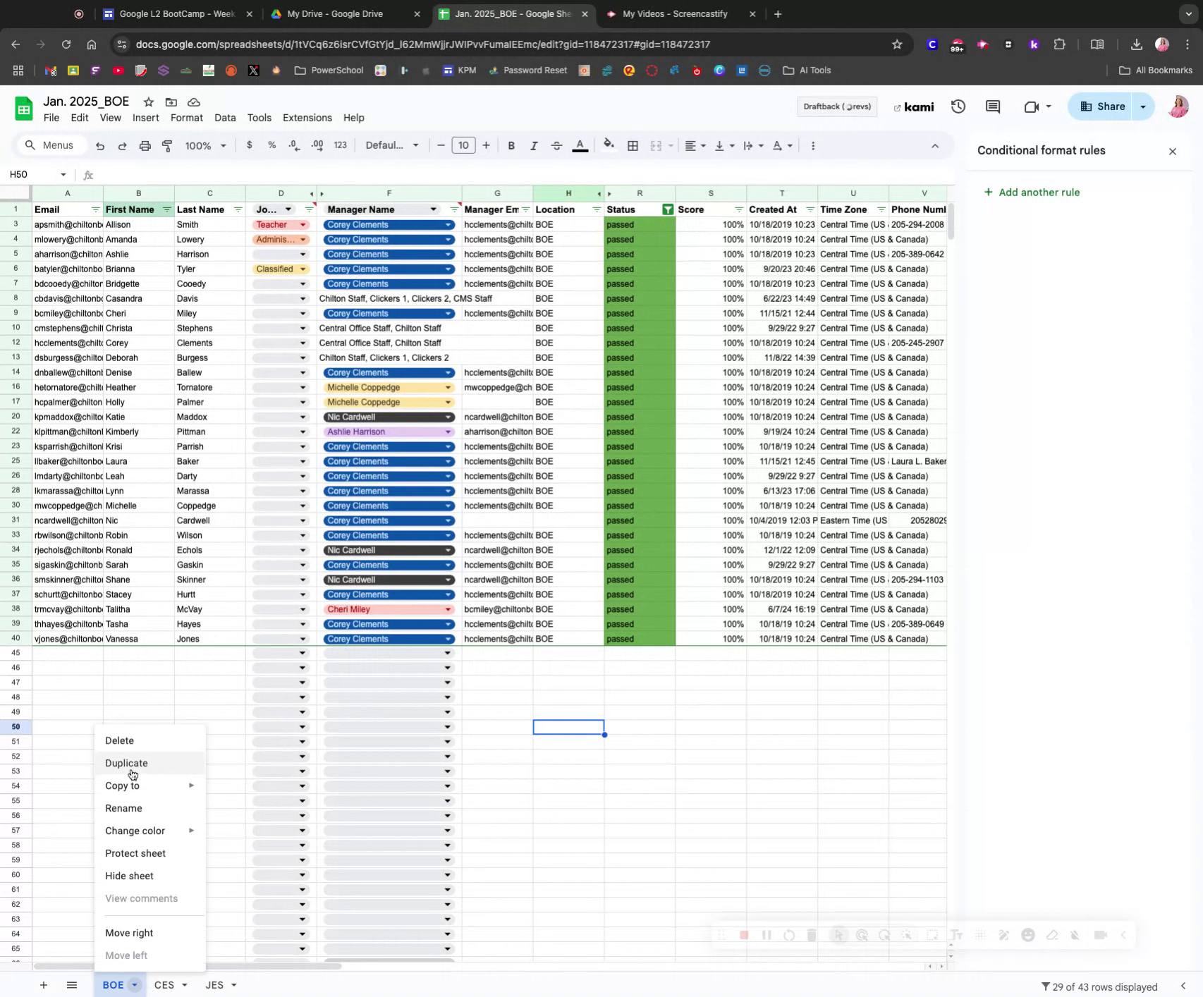
{"action": "mouse_move", "coordinate": [149, 793]}
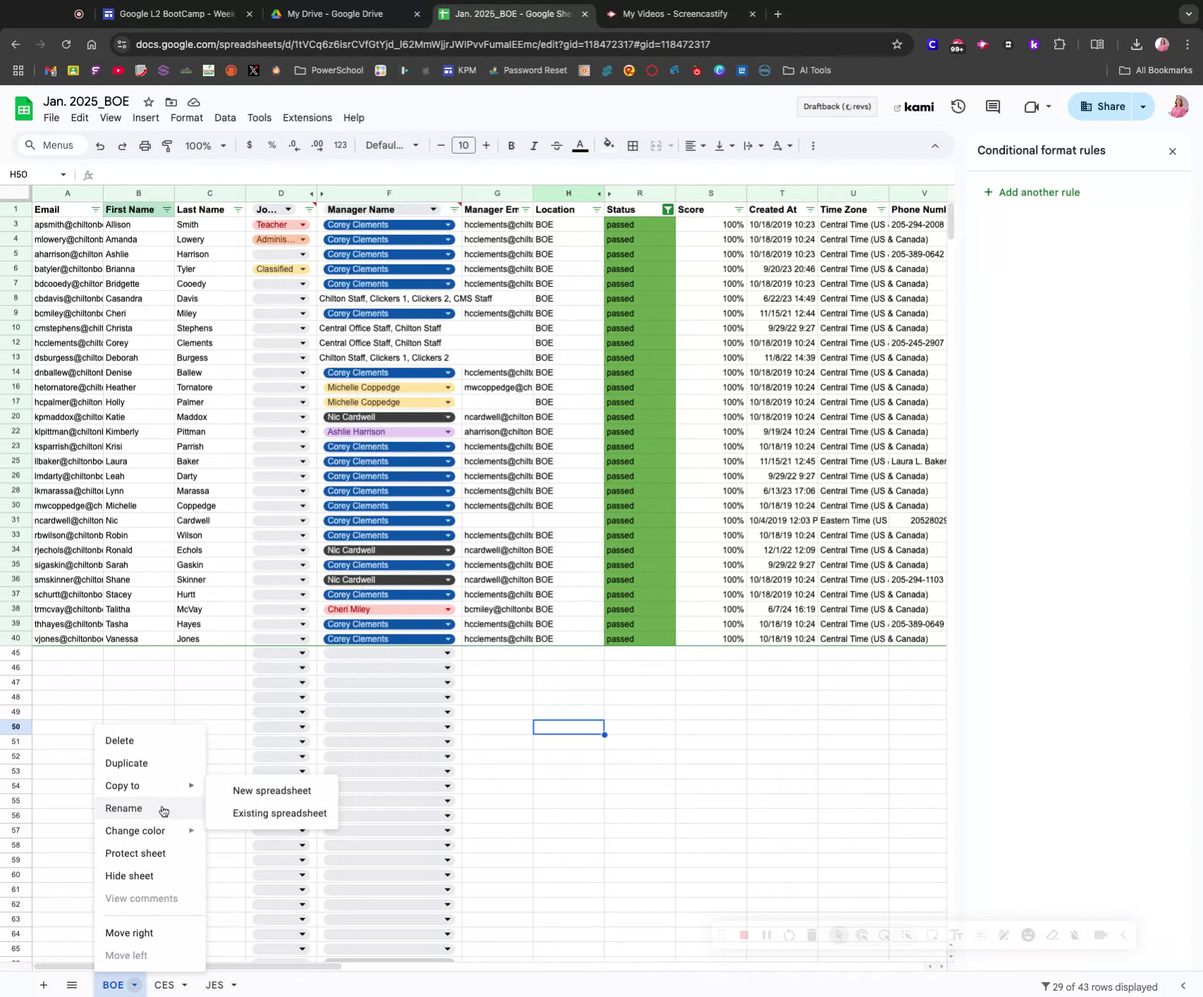
{"action": "mouse_move", "coordinate": [174, 832]}
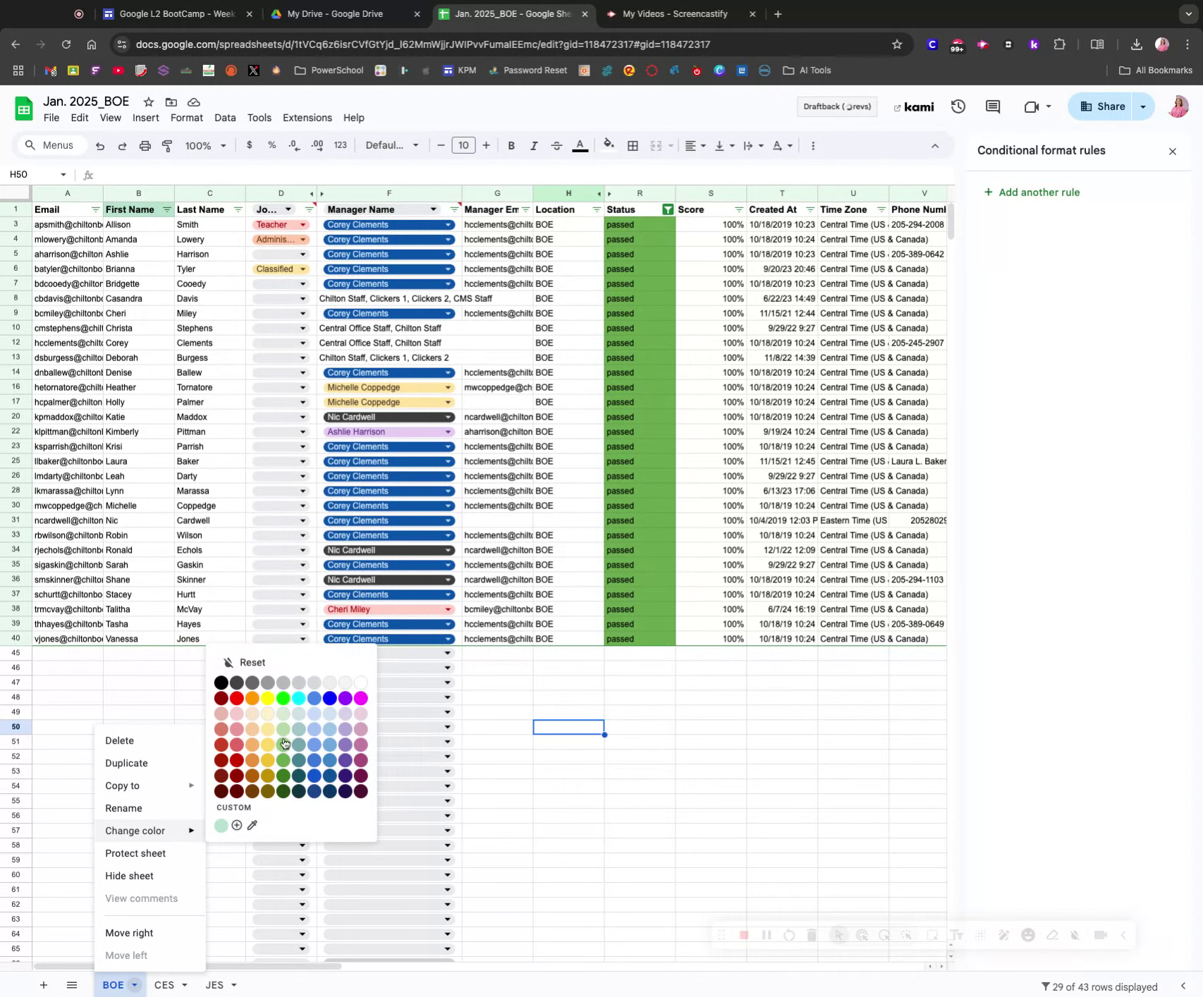
{"action": "left_click", "coordinate": [283, 791]}
Color the CES sheet tab dark orange 1
{"action": "left_click", "coordinate": [186, 990]}
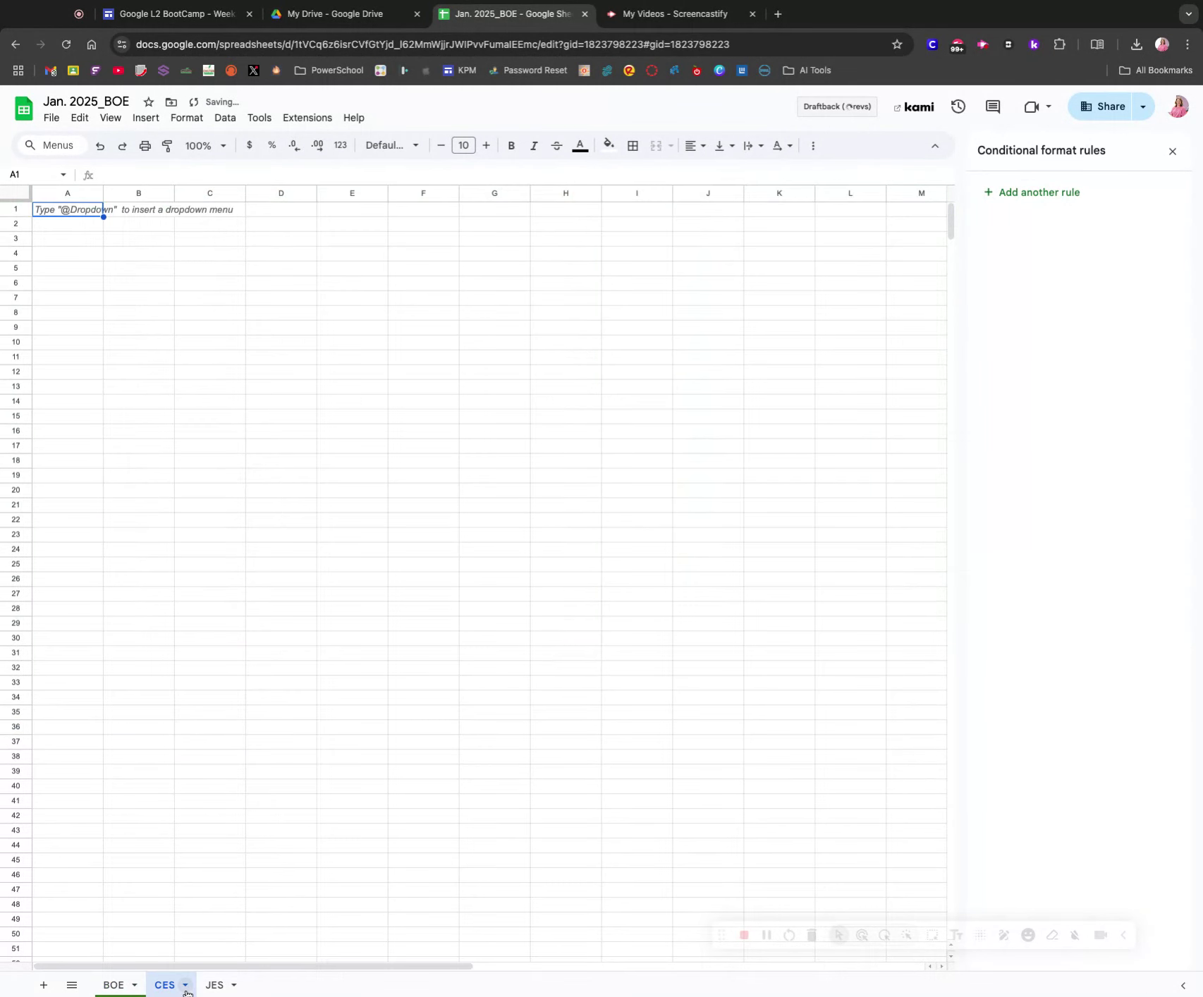
{"action": "left_click", "coordinate": [185, 985]}
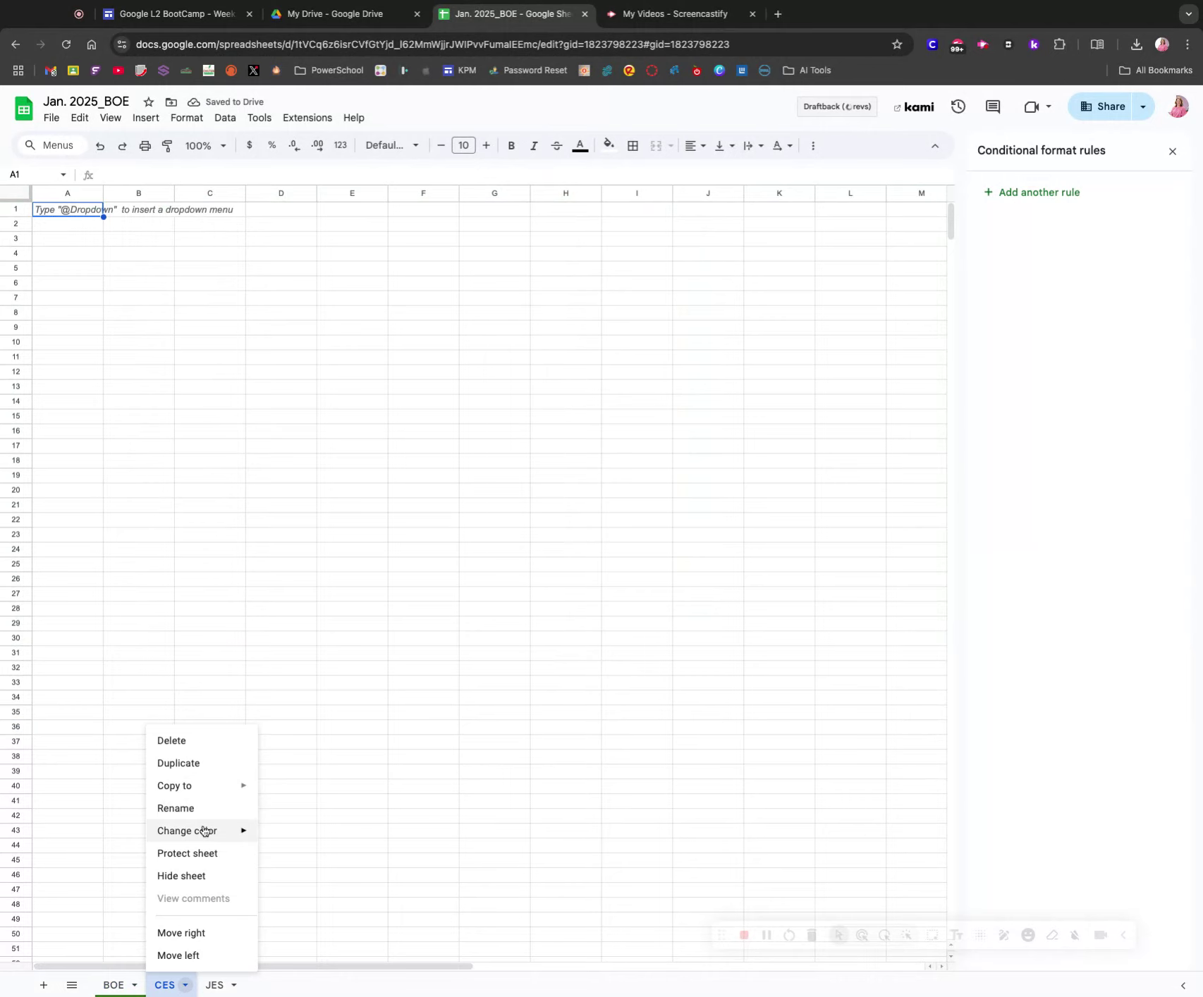
{"action": "mouse_move", "coordinate": [204, 831]}
{"action": "left_click", "coordinate": [303, 761]}
Color the JES sheet tab dark blue 3
{"action": "left_click", "coordinate": [237, 984]}
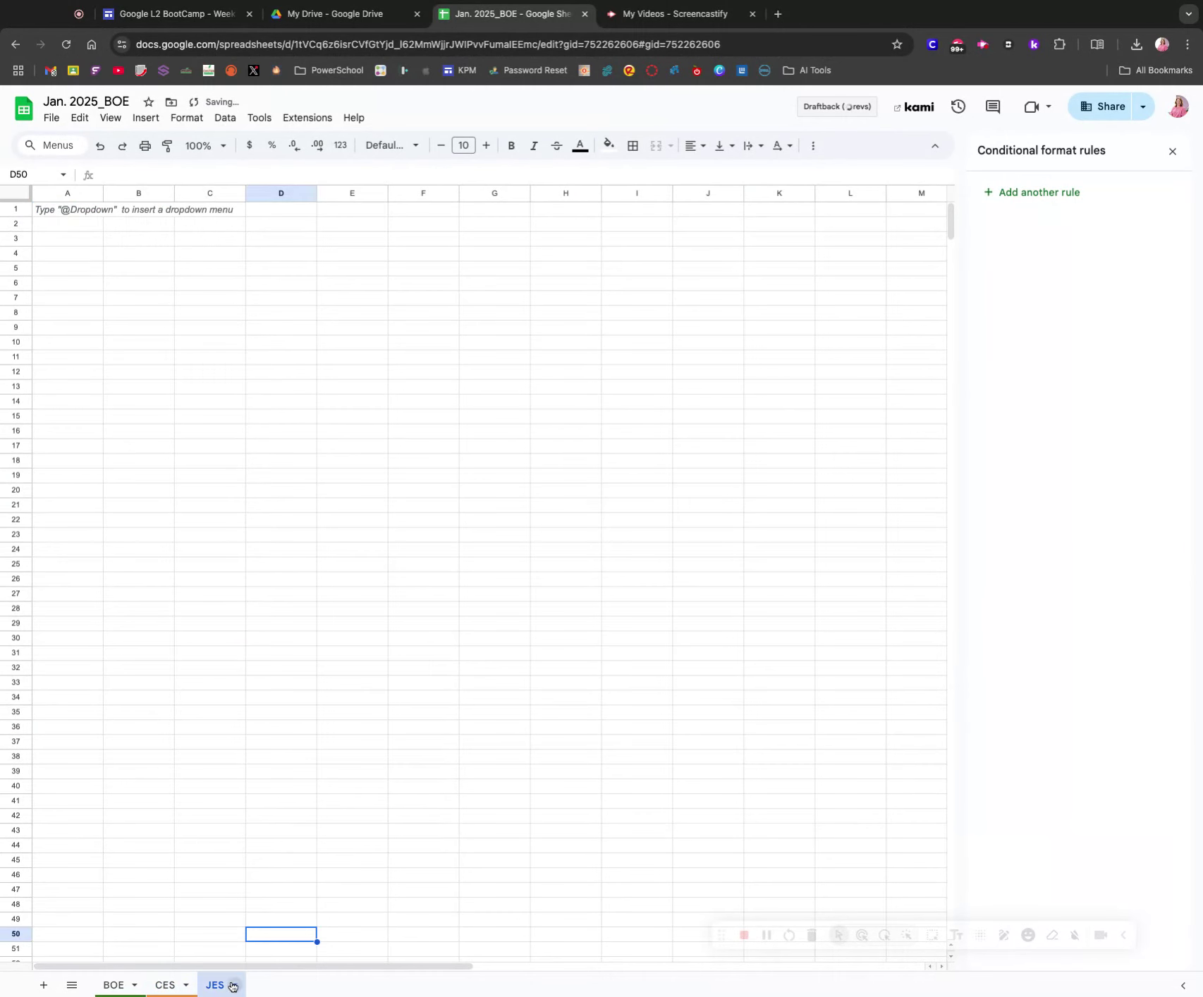
{"action": "left_click", "coordinate": [234, 985]}
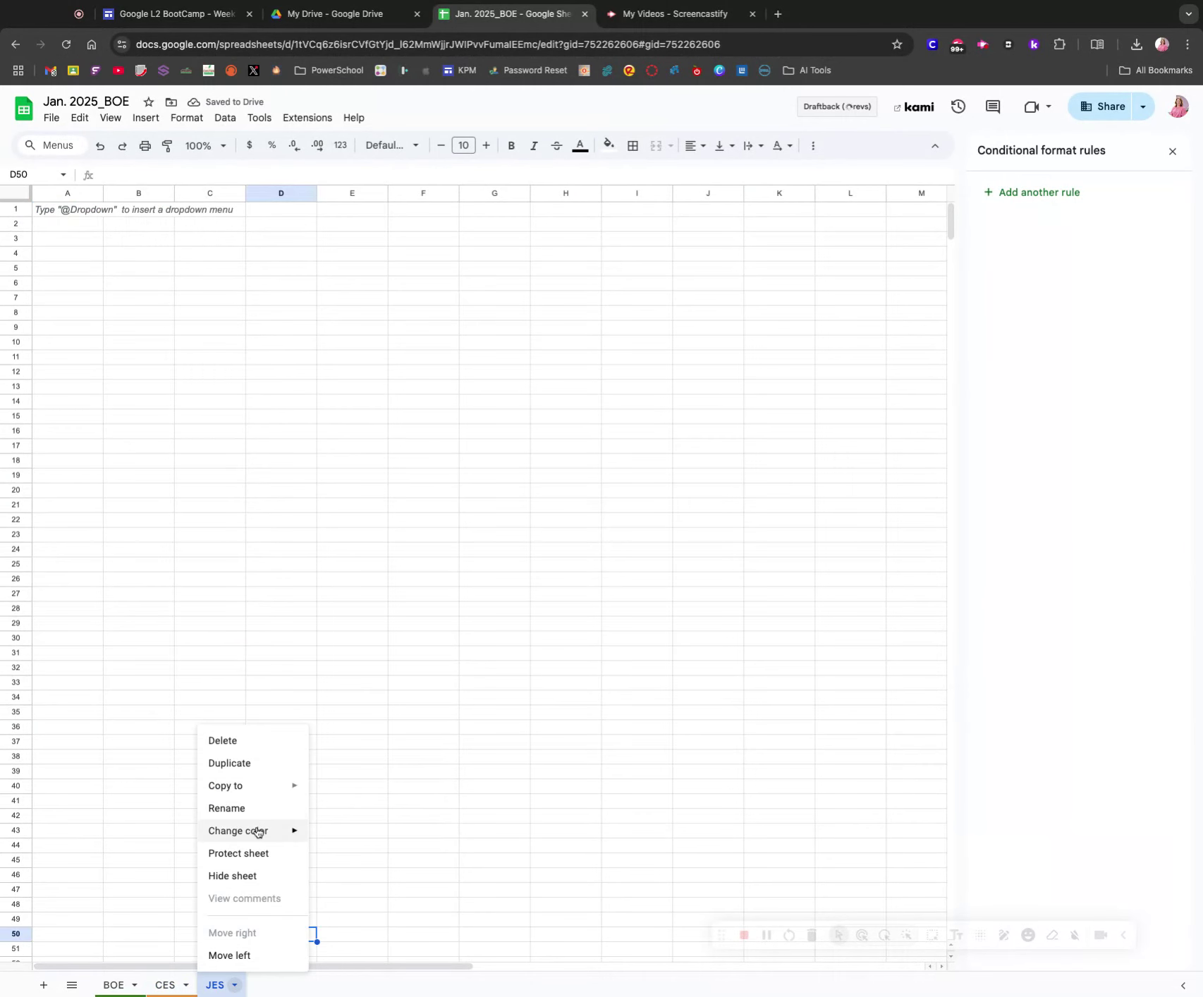
{"action": "mouse_move", "coordinate": [258, 831]}
{"action": "left_click", "coordinate": [430, 797]}
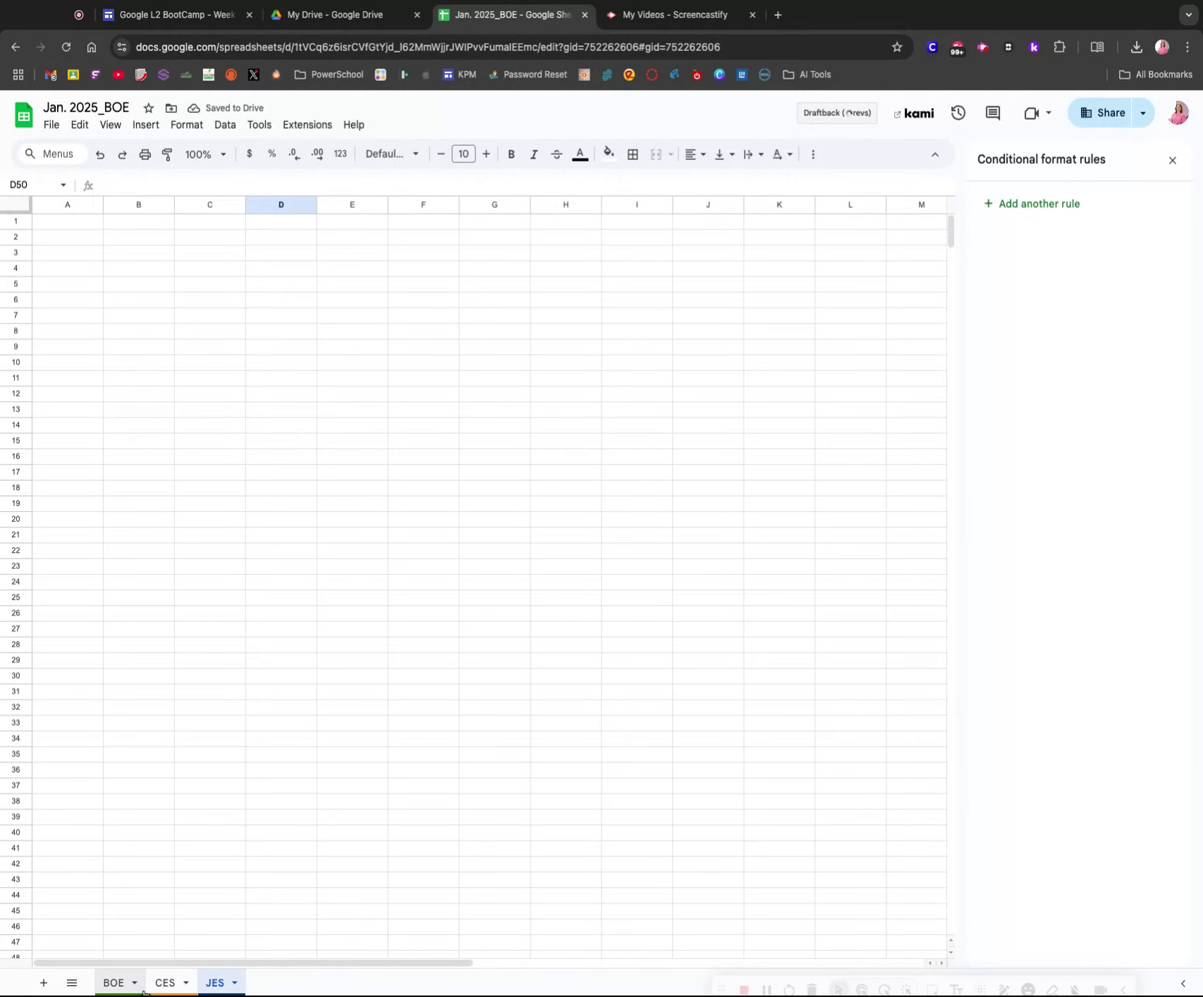
Open the protection settings for the whole BOE sheet
{"action": "left_click", "coordinate": [235, 982]}
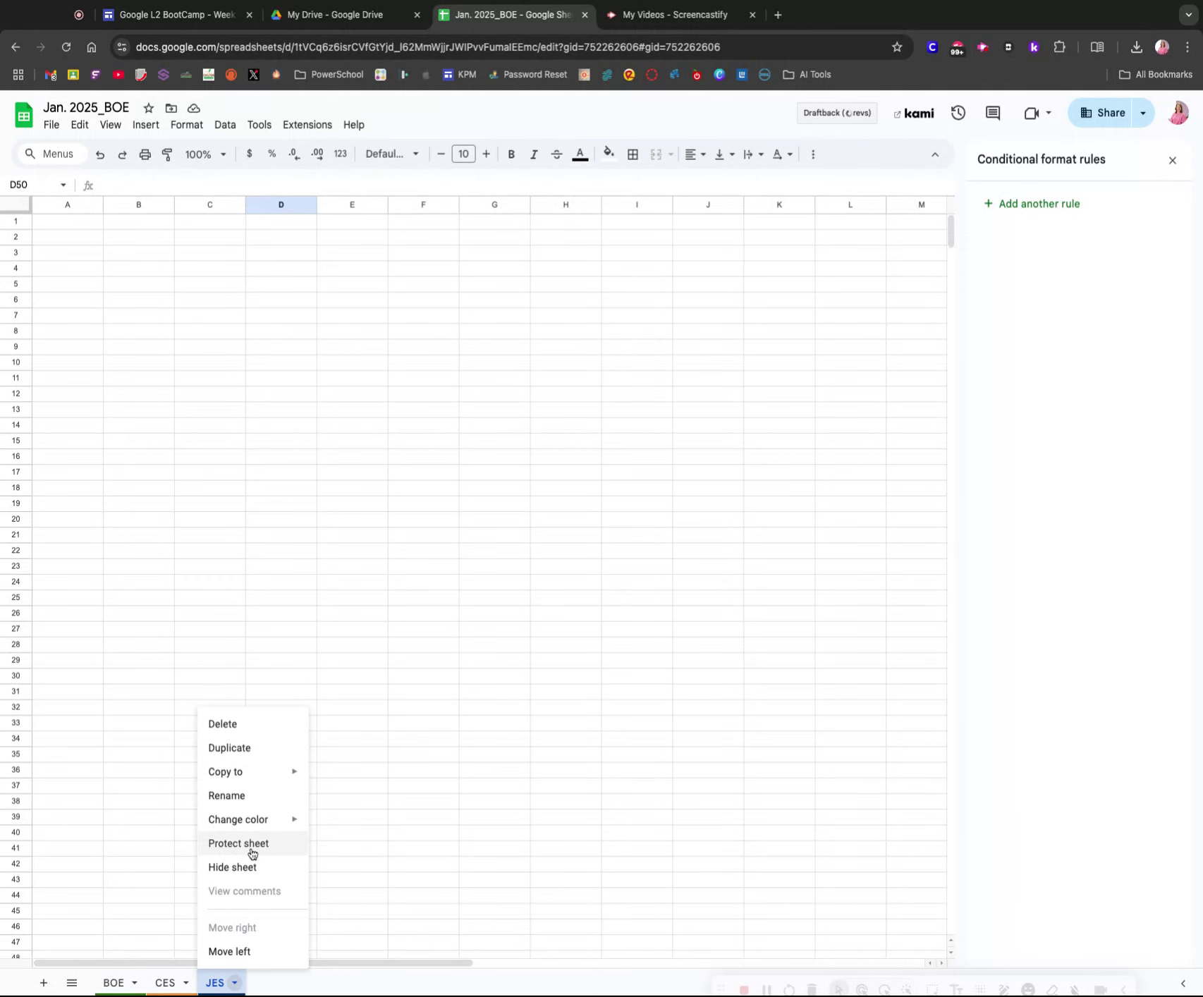
{"action": "left_click", "coordinate": [113, 983]}
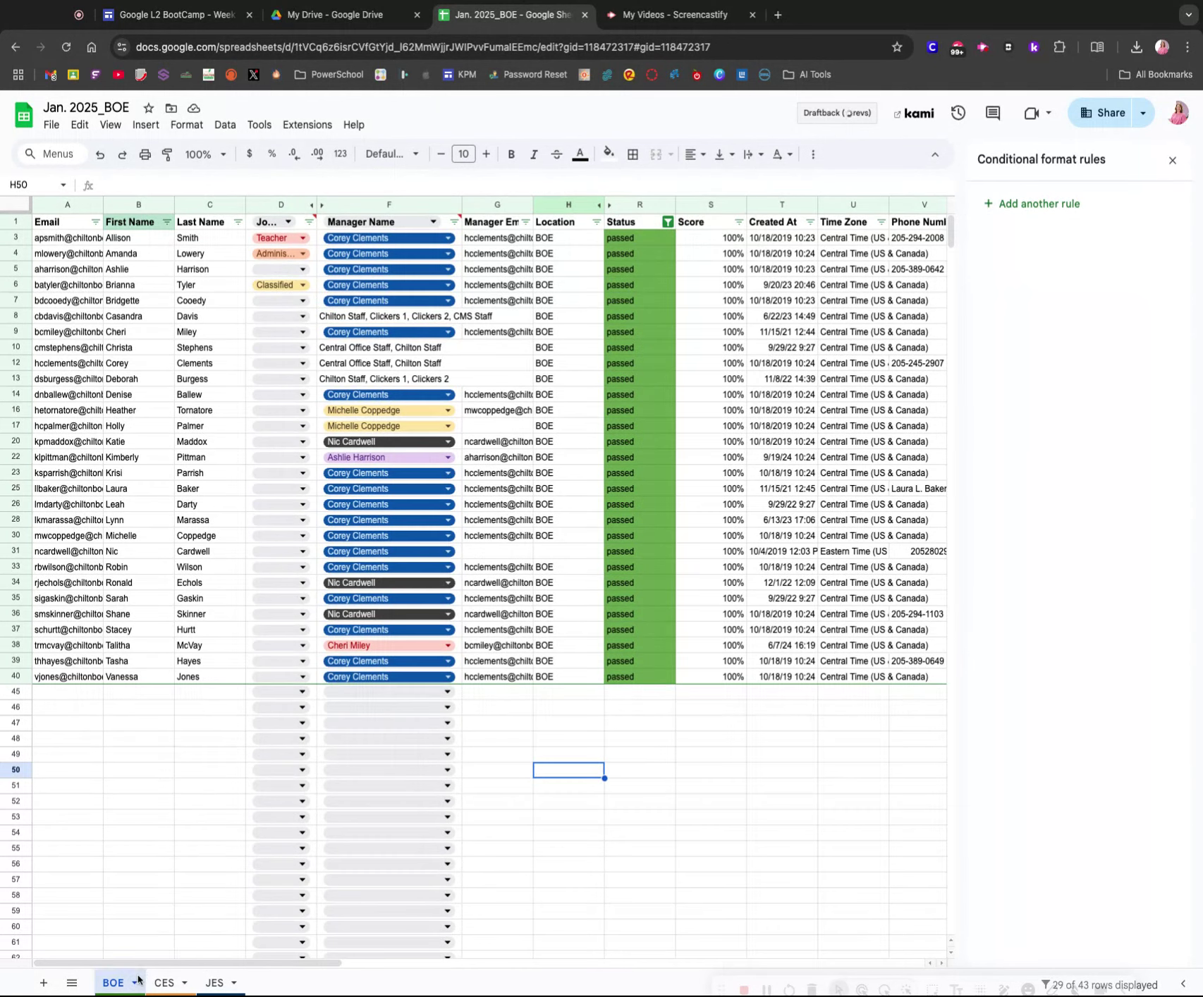
{"action": "left_click", "coordinate": [134, 983]}
{"action": "left_click", "coordinate": [136, 844]}
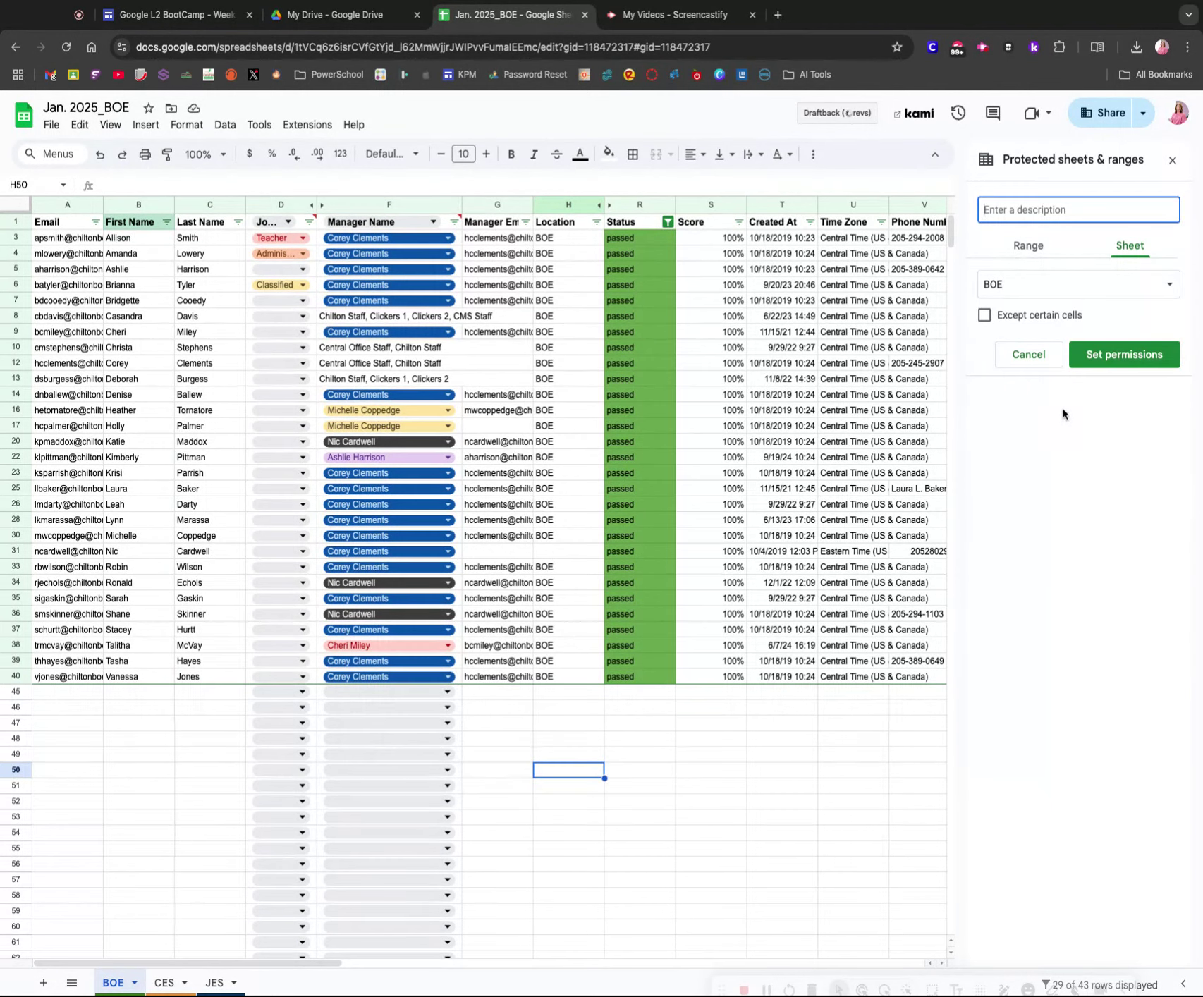
Hide the CES sheet, and check the list of all sheets in the spreadsheet
{"action": "left_click", "coordinate": [169, 984]}
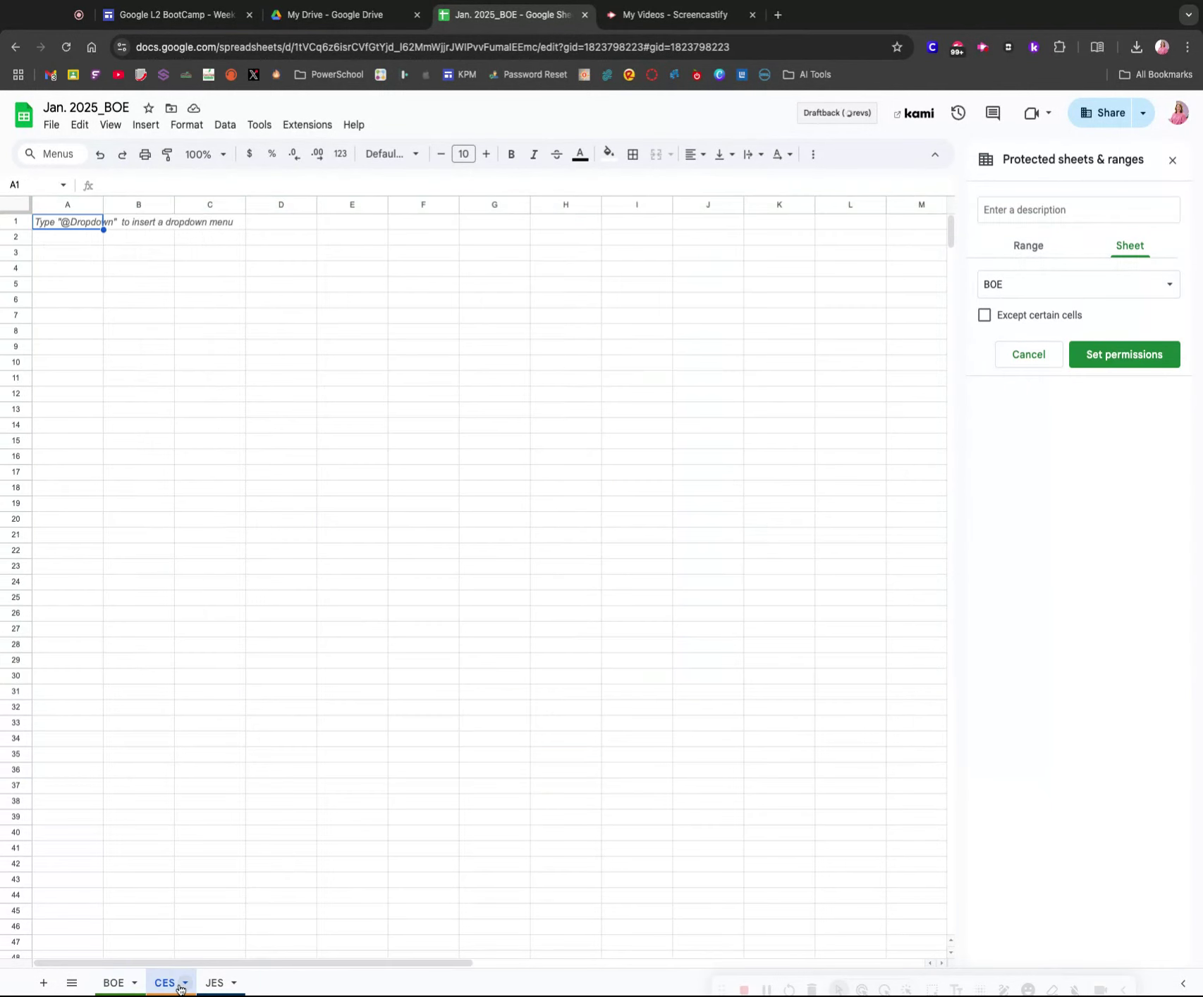
{"action": "left_click", "coordinate": [184, 984]}
{"action": "left_click", "coordinate": [185, 868]}
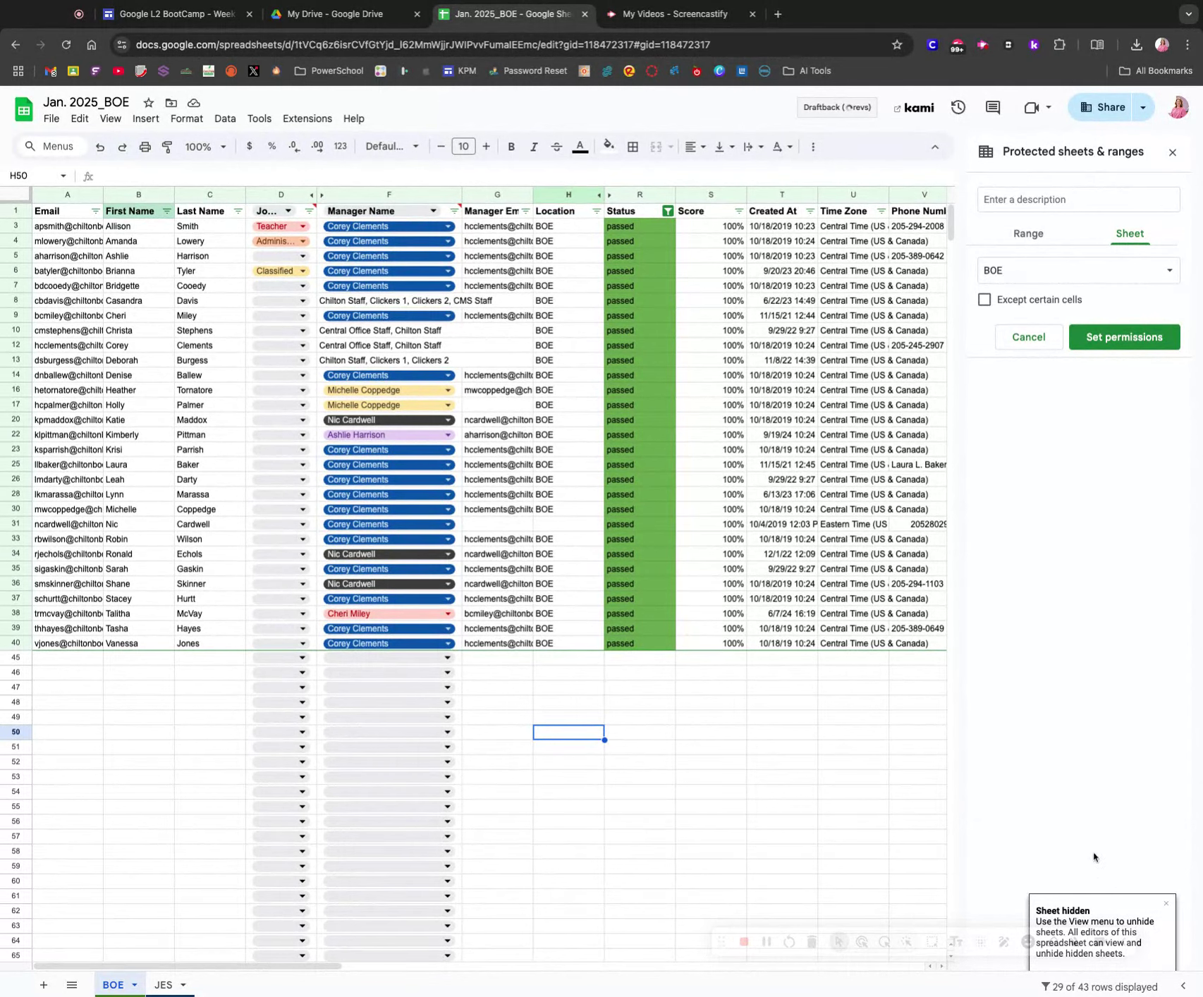
{"action": "left_click", "coordinate": [70, 986]}
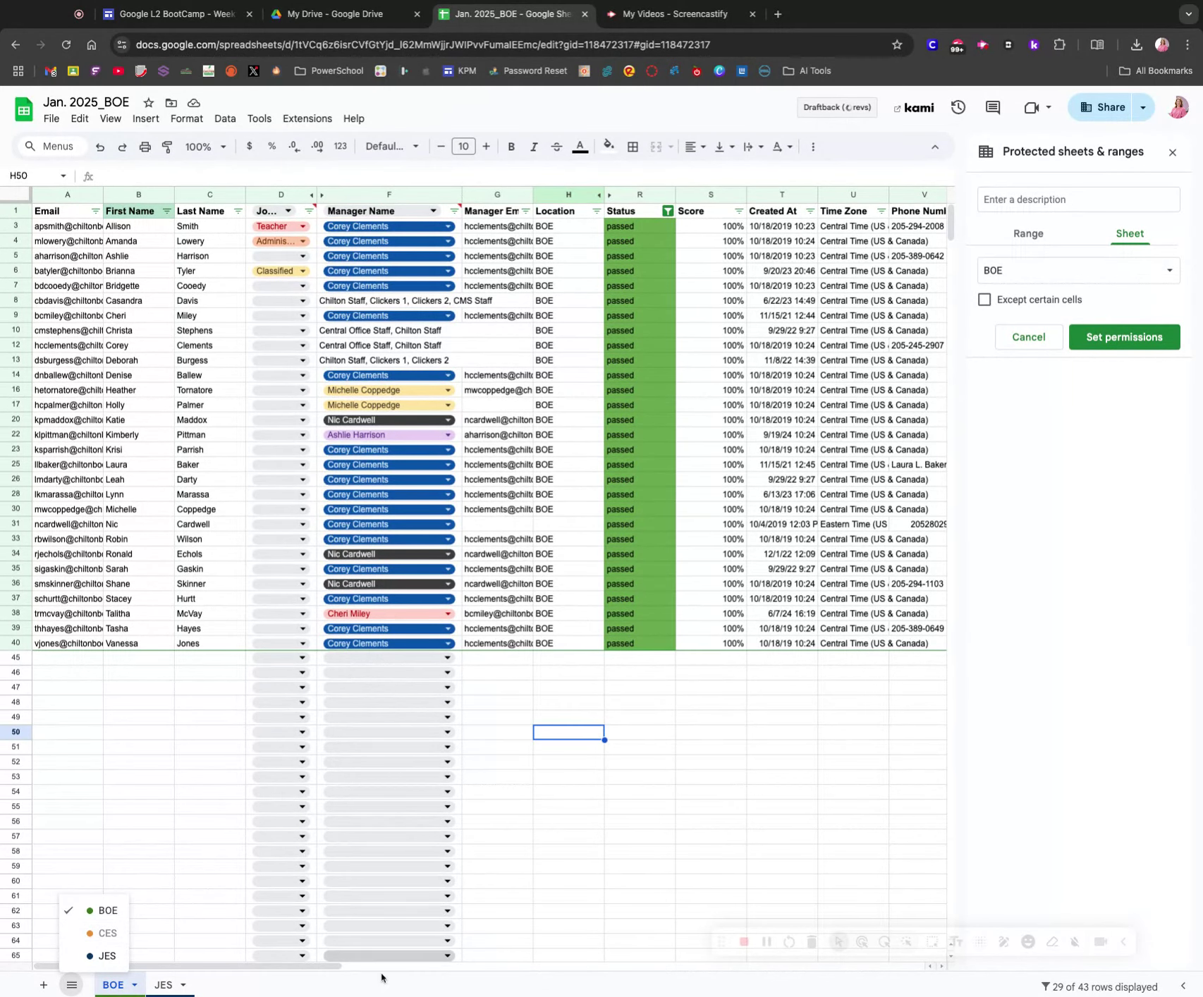
{"action": "left_click", "coordinate": [360, 992]}
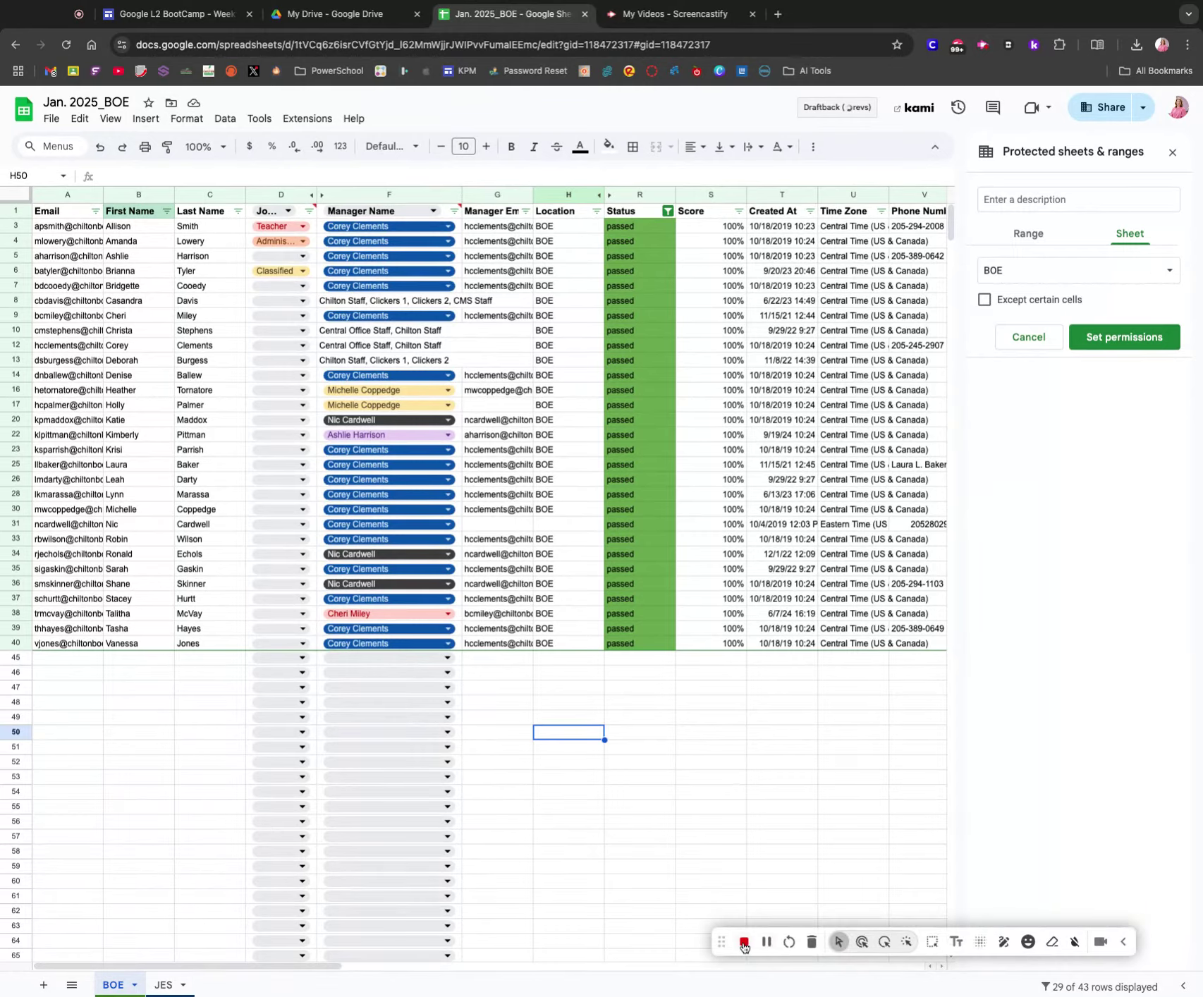